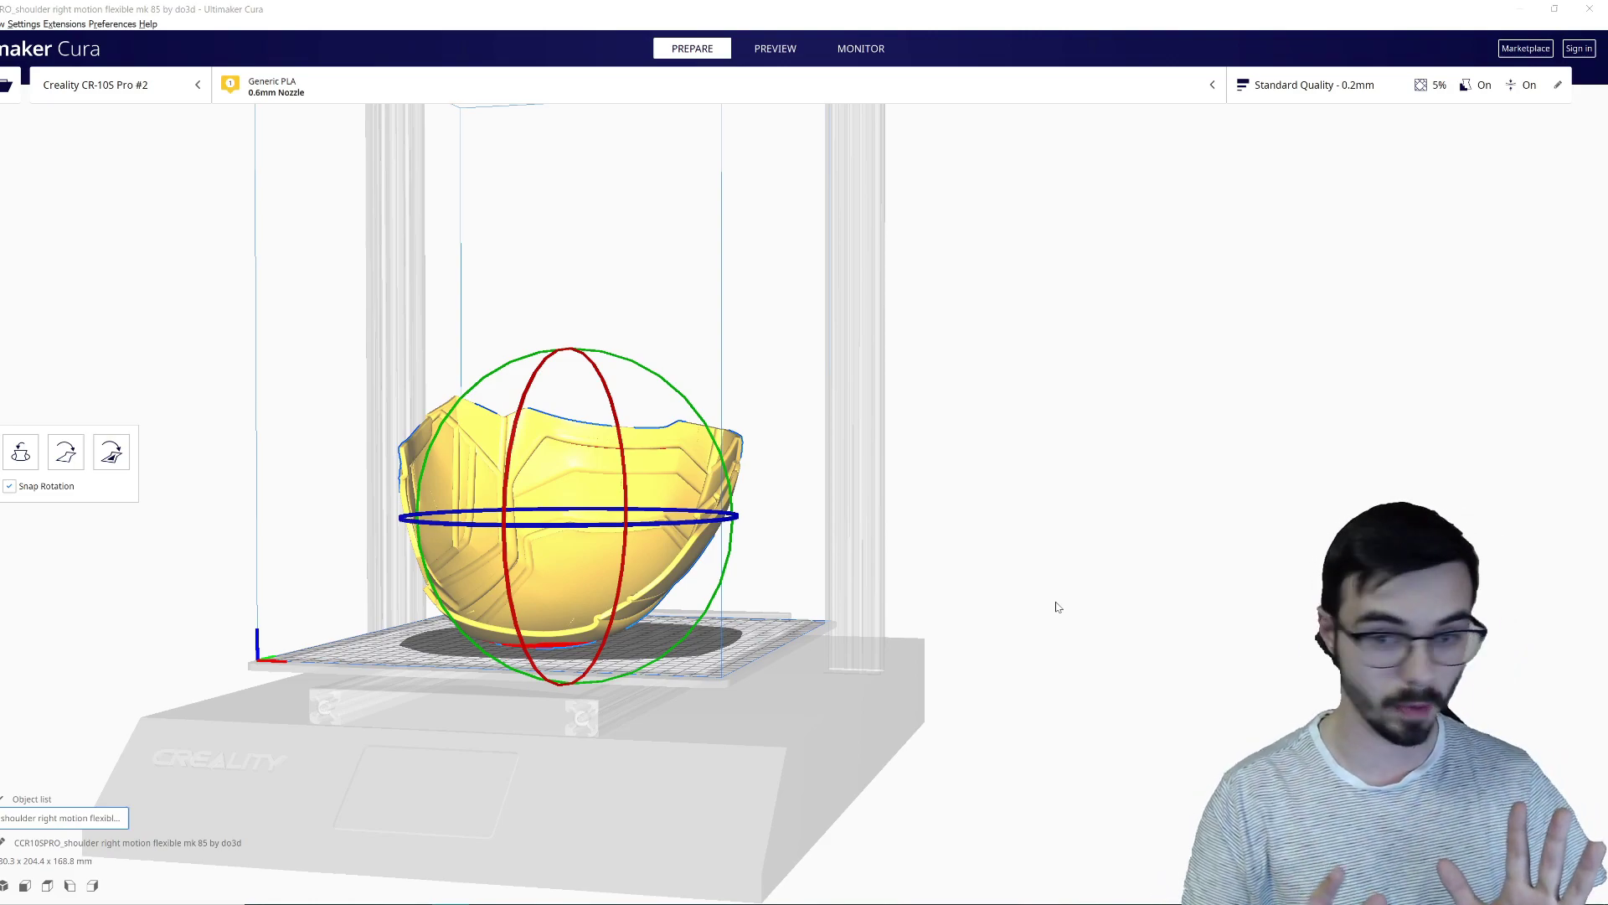
Step: Rotate the right shoulder piece so it sits bowl-up on the build plate
right_drag(775, 545, 873, 511)
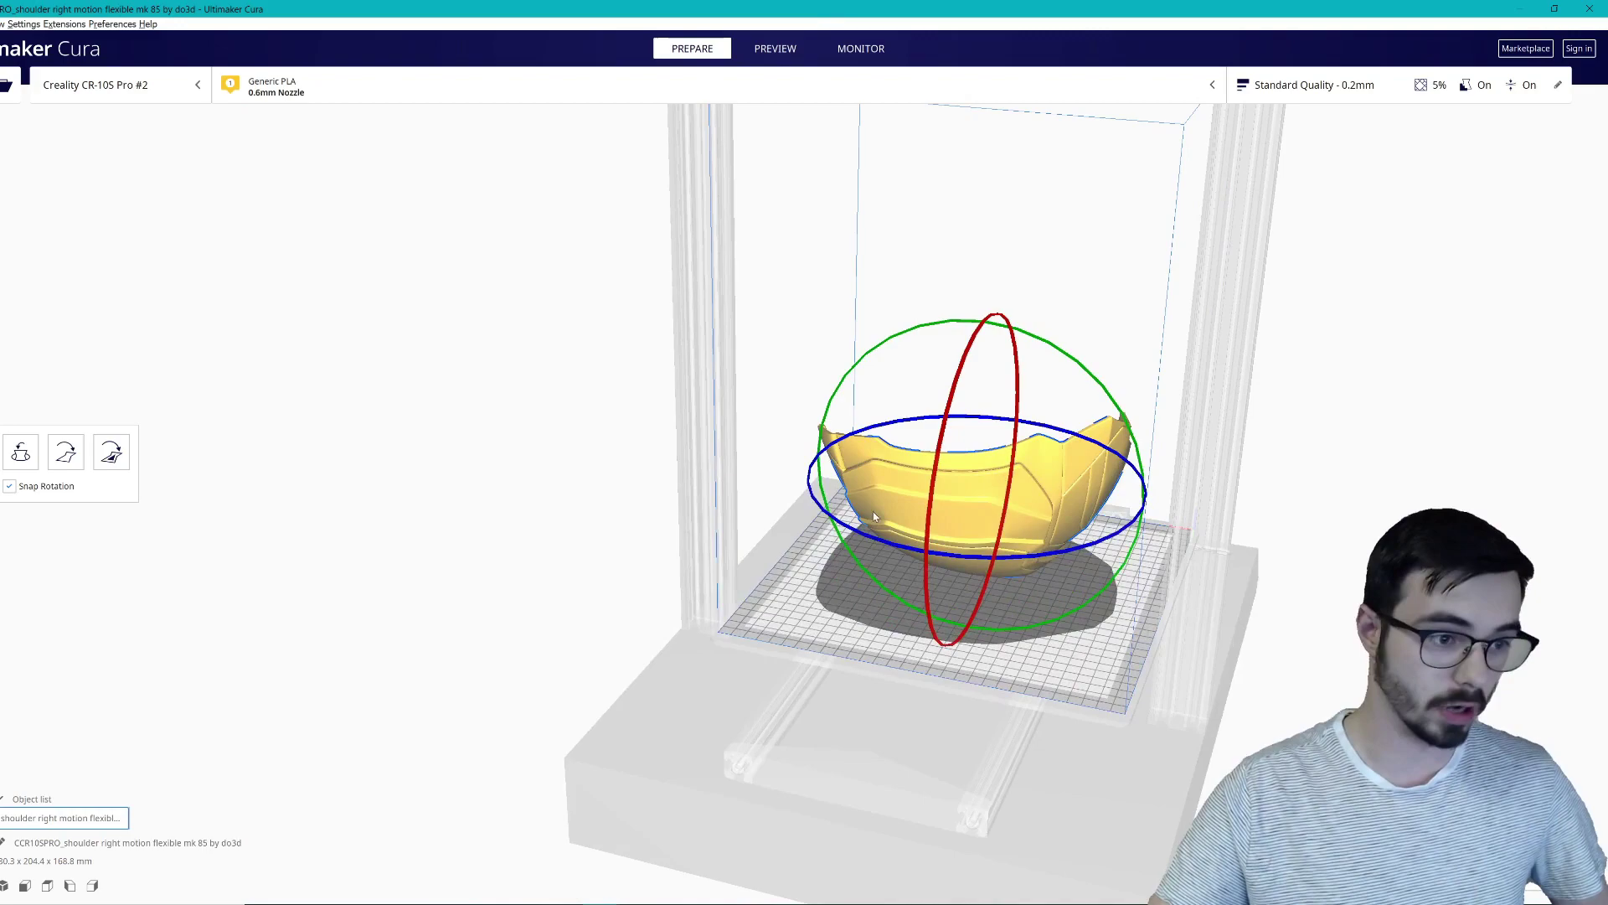
drag(930, 503, 937, 538)
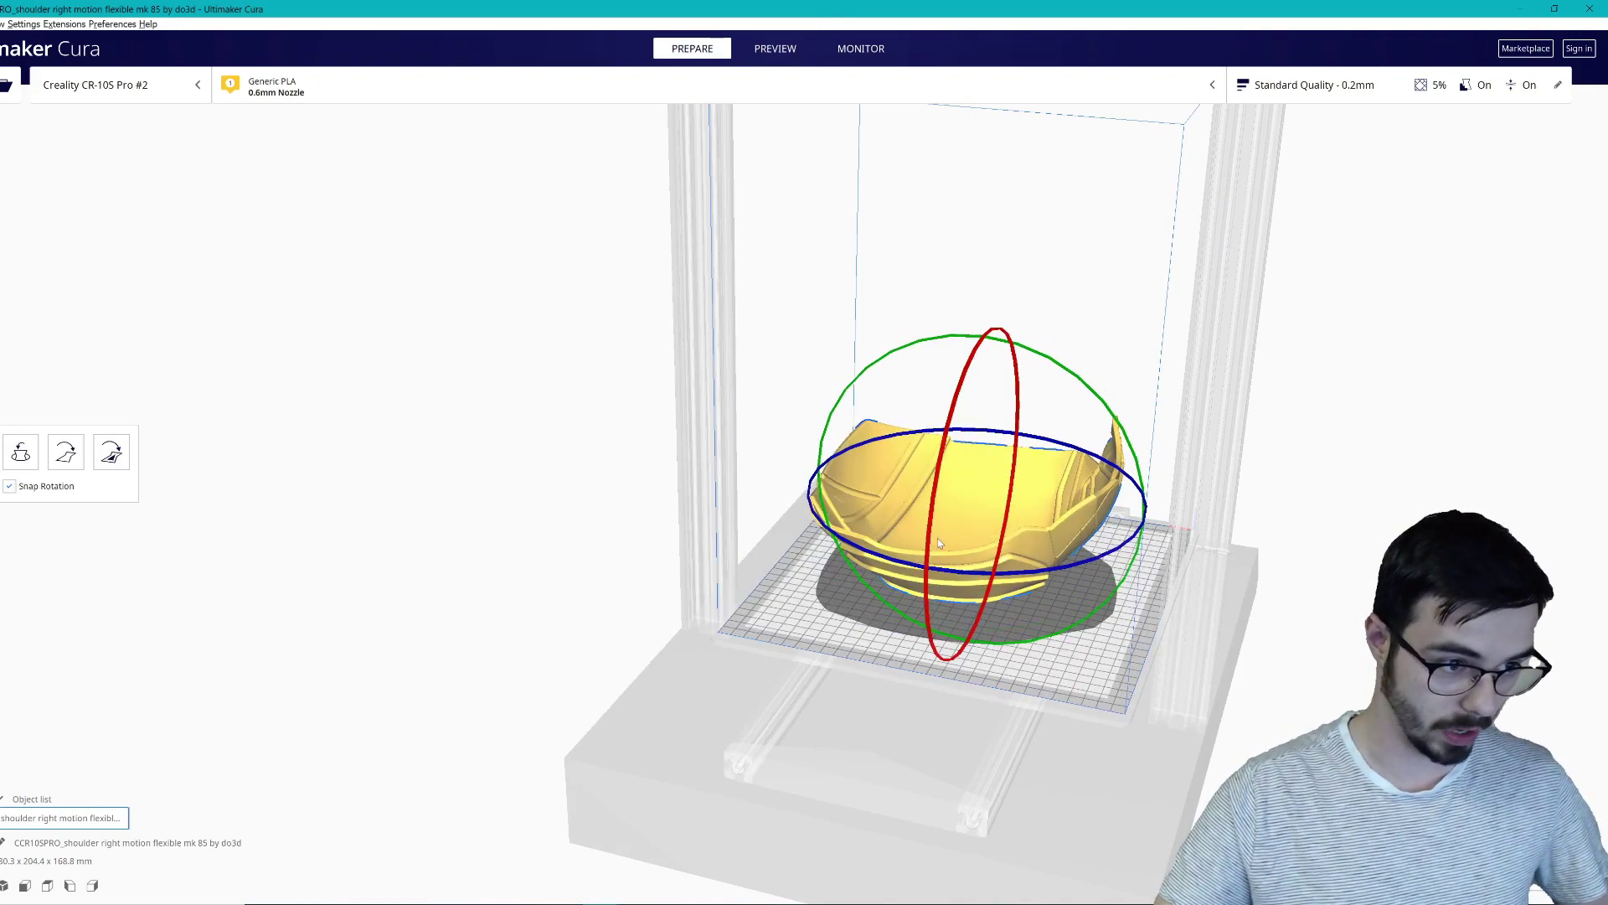
right_drag(937, 538, 722, 563)
scroll(929, 645, up, 3)
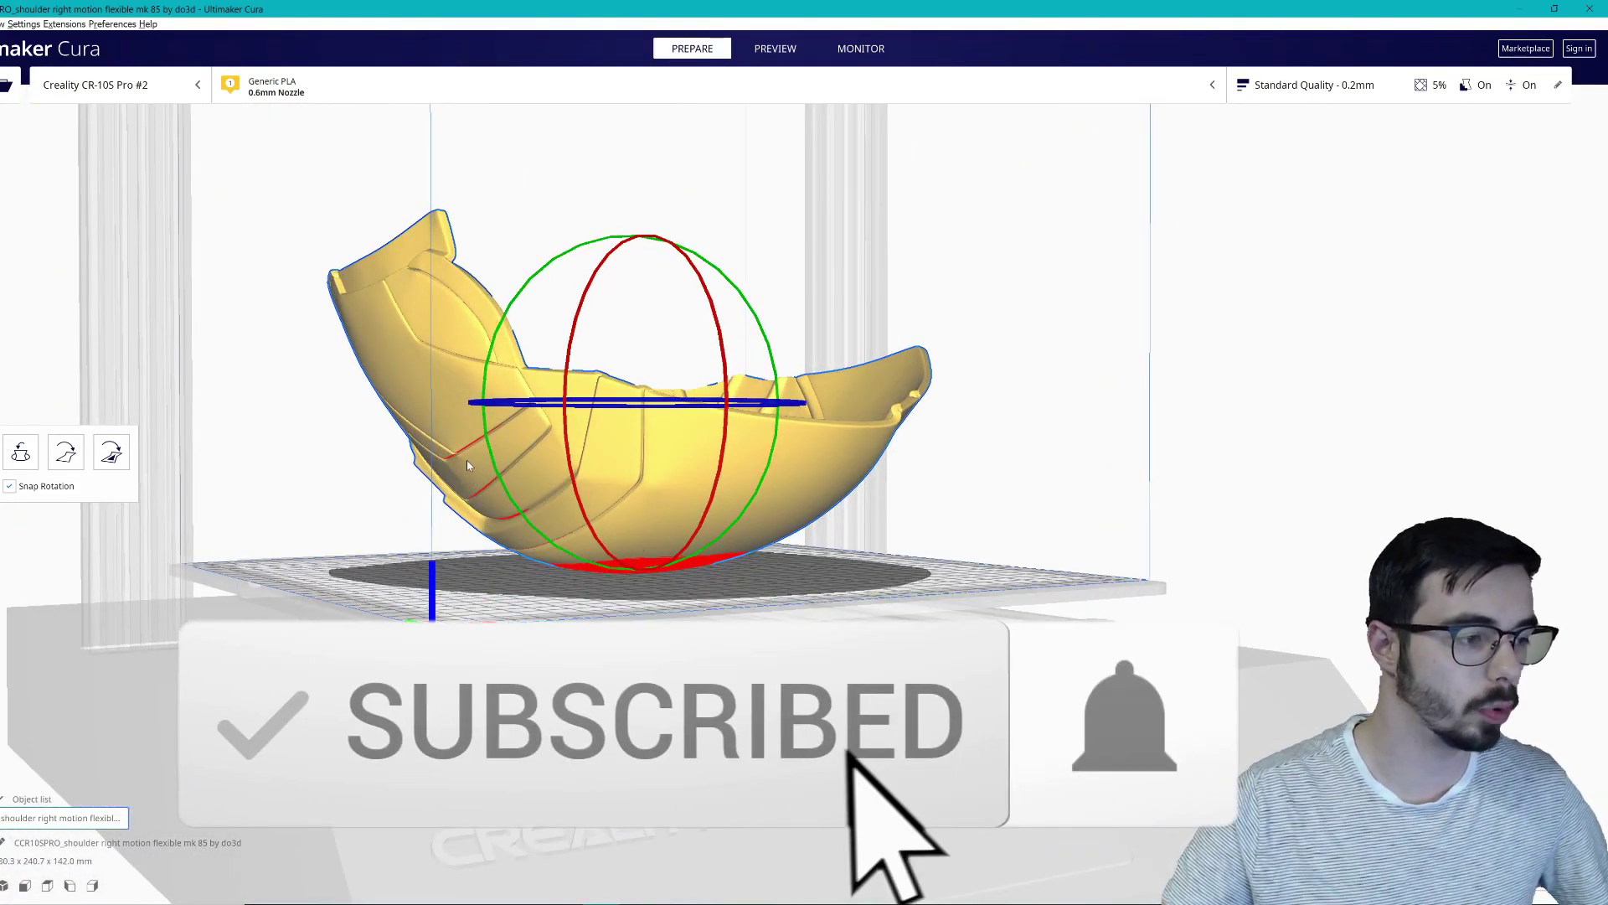
Step: Inspect the bowl-up right shoulder and its supports from the front, above and left
right_drag(871, 563, 603, 553)
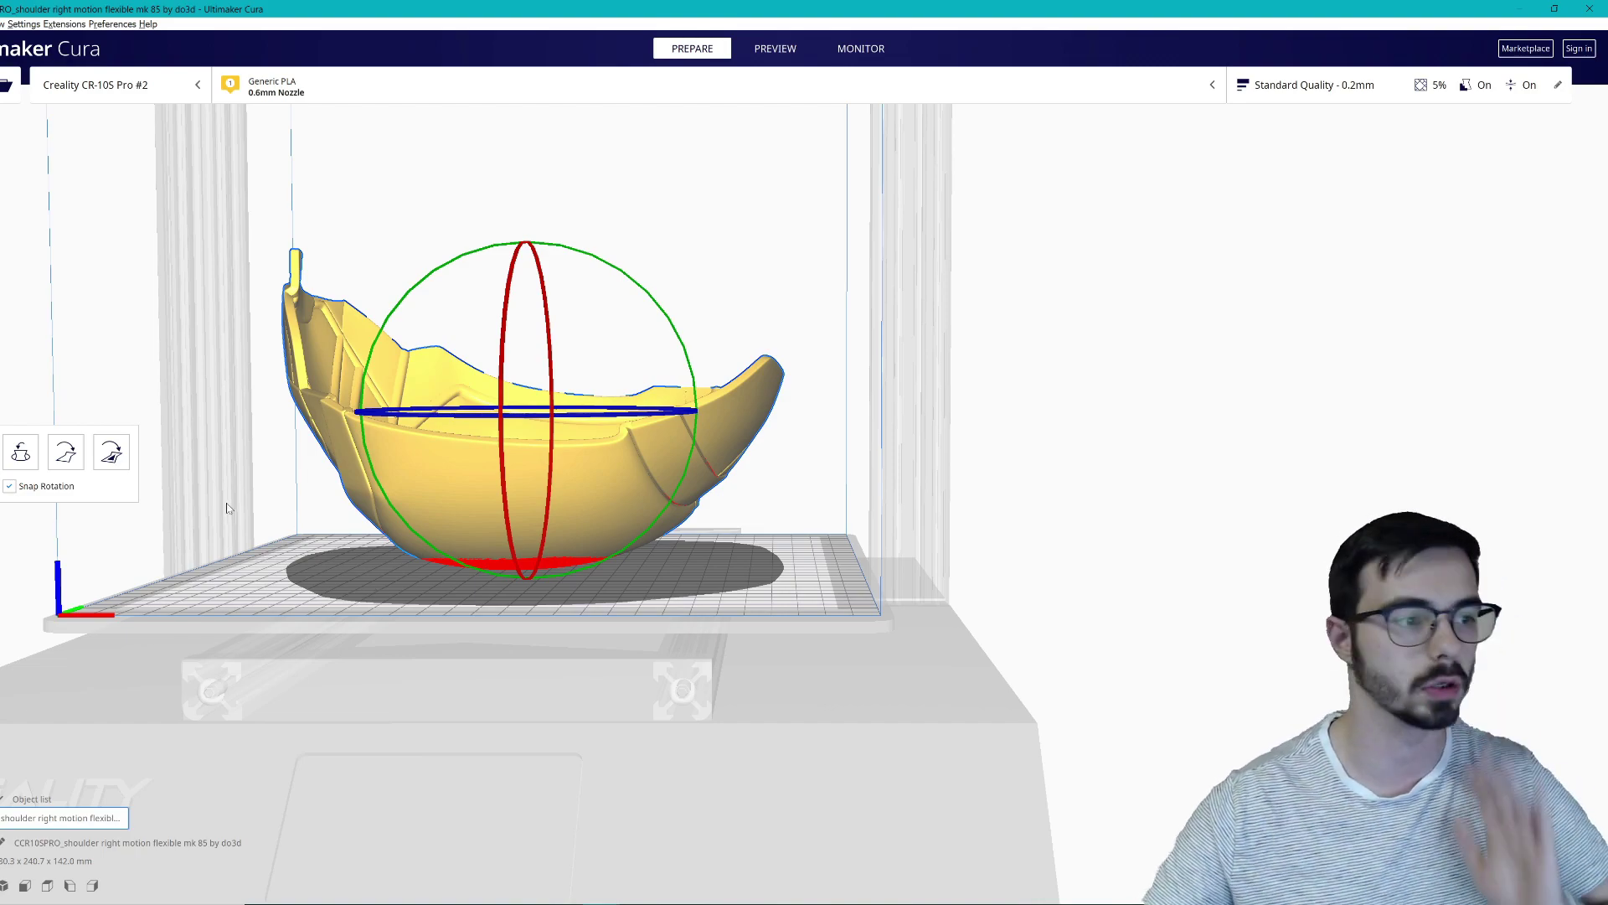
right_drag(633, 533, 758, 550)
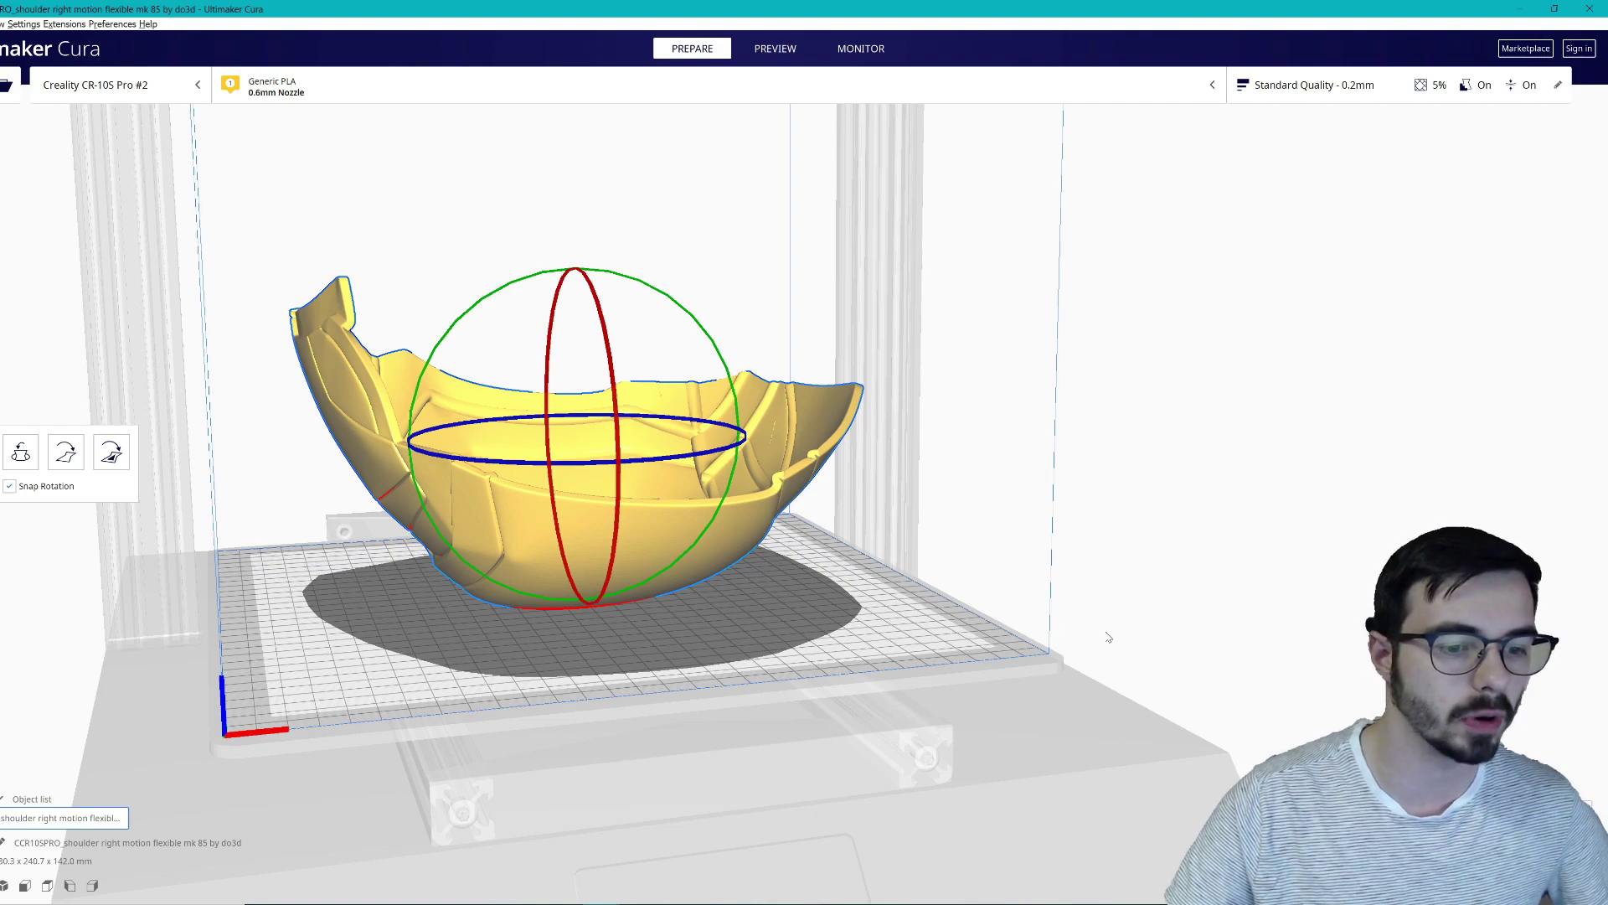
right_drag(1094, 636, 716, 154)
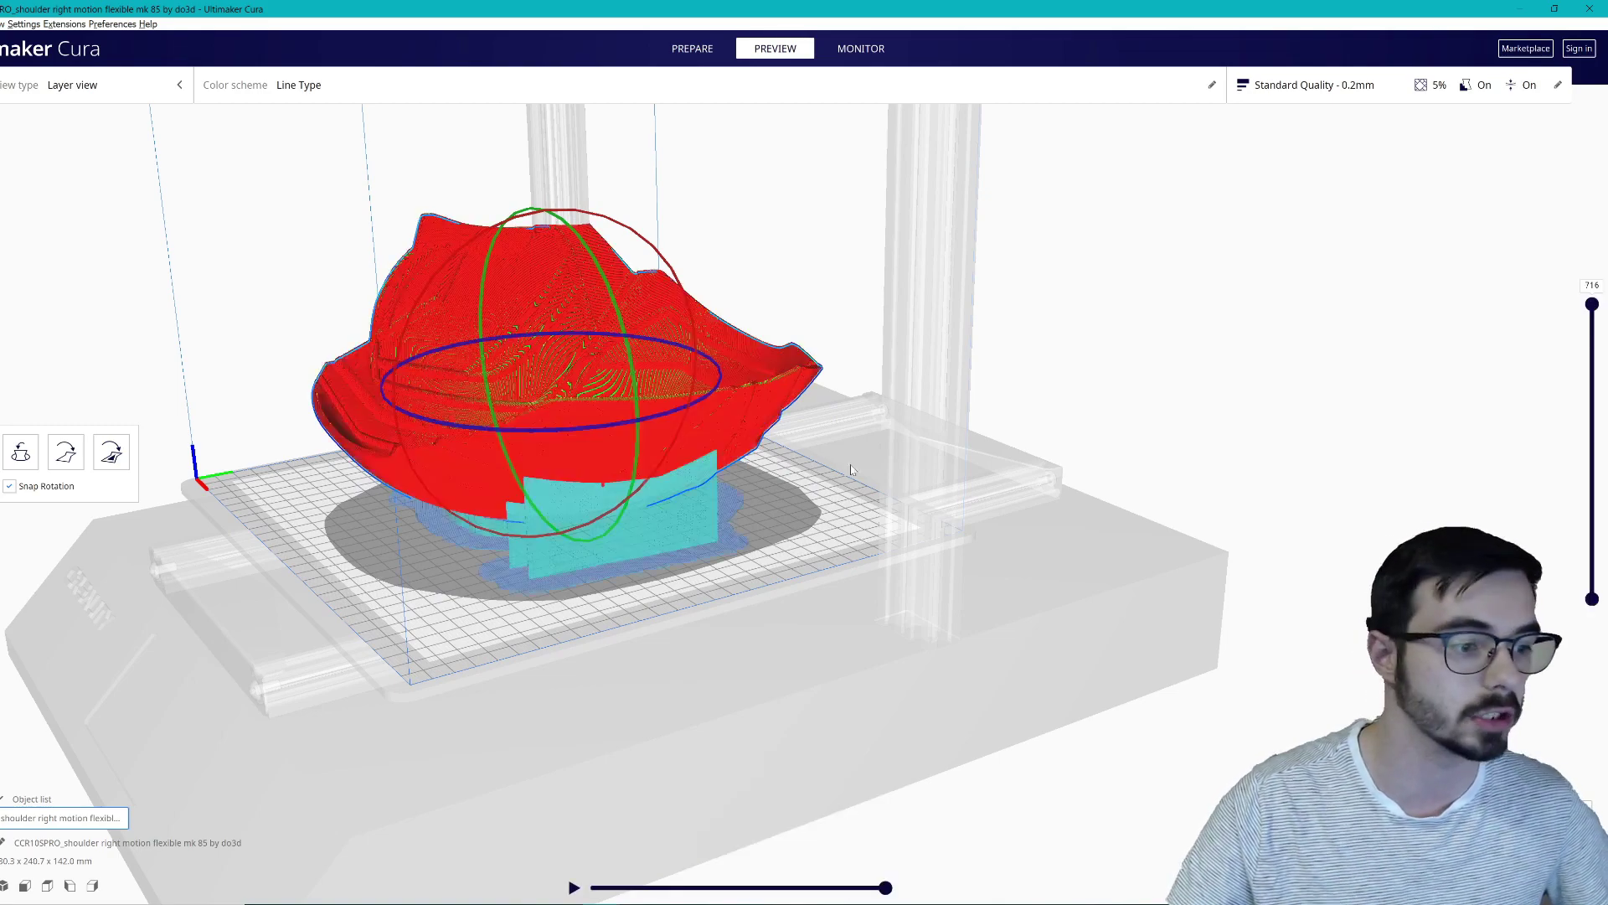
right_drag(820, 500, 1108, 480)
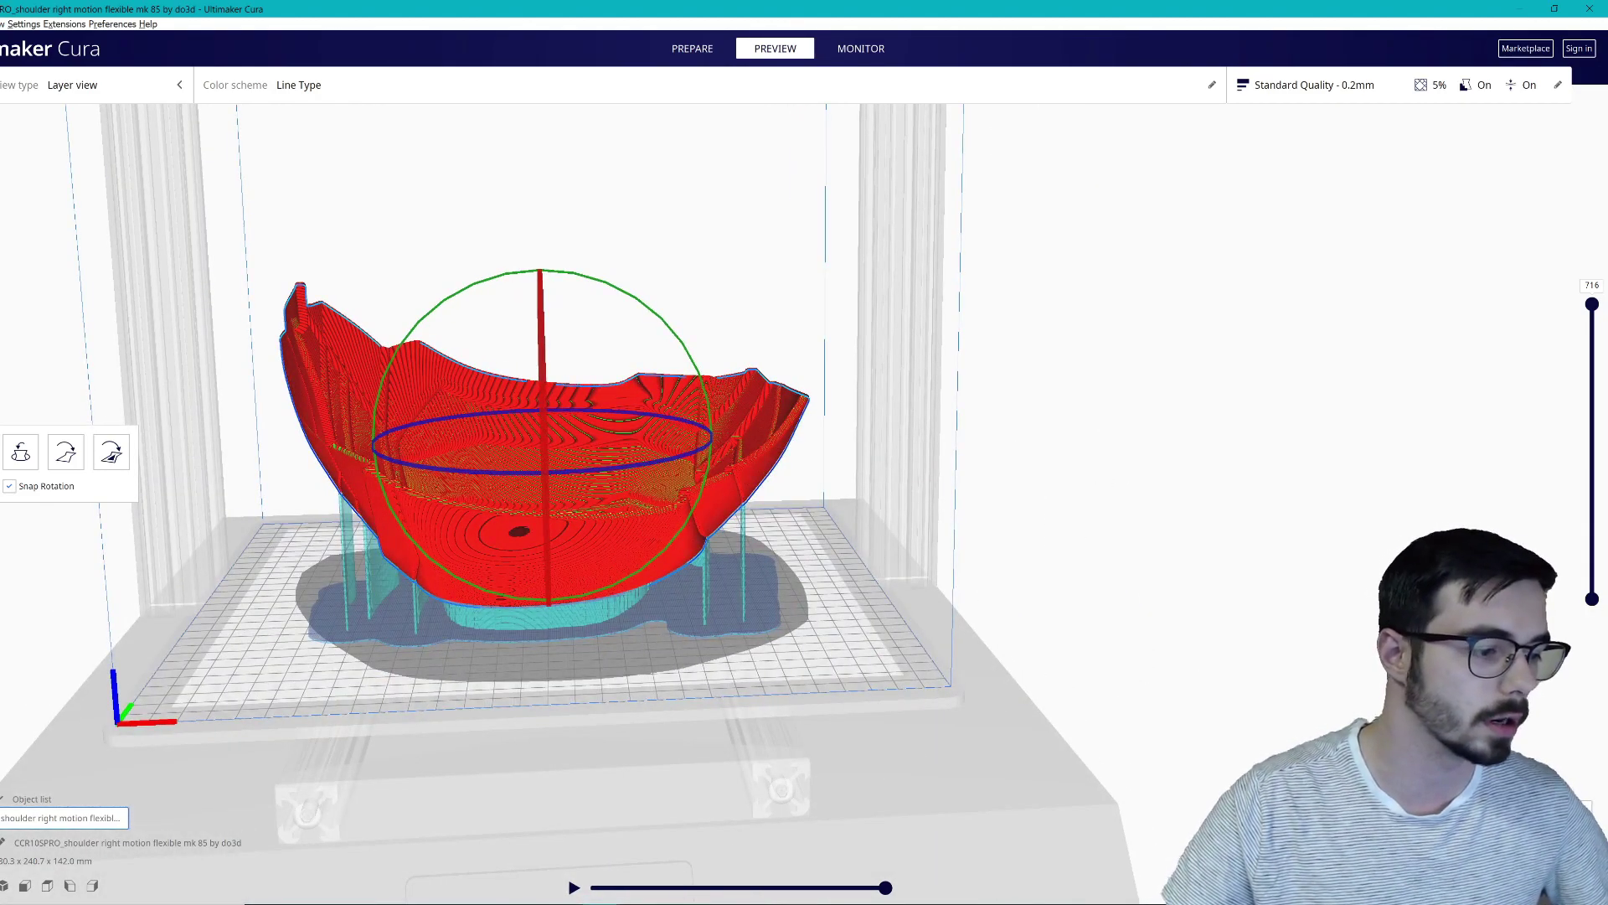
click(601, 903)
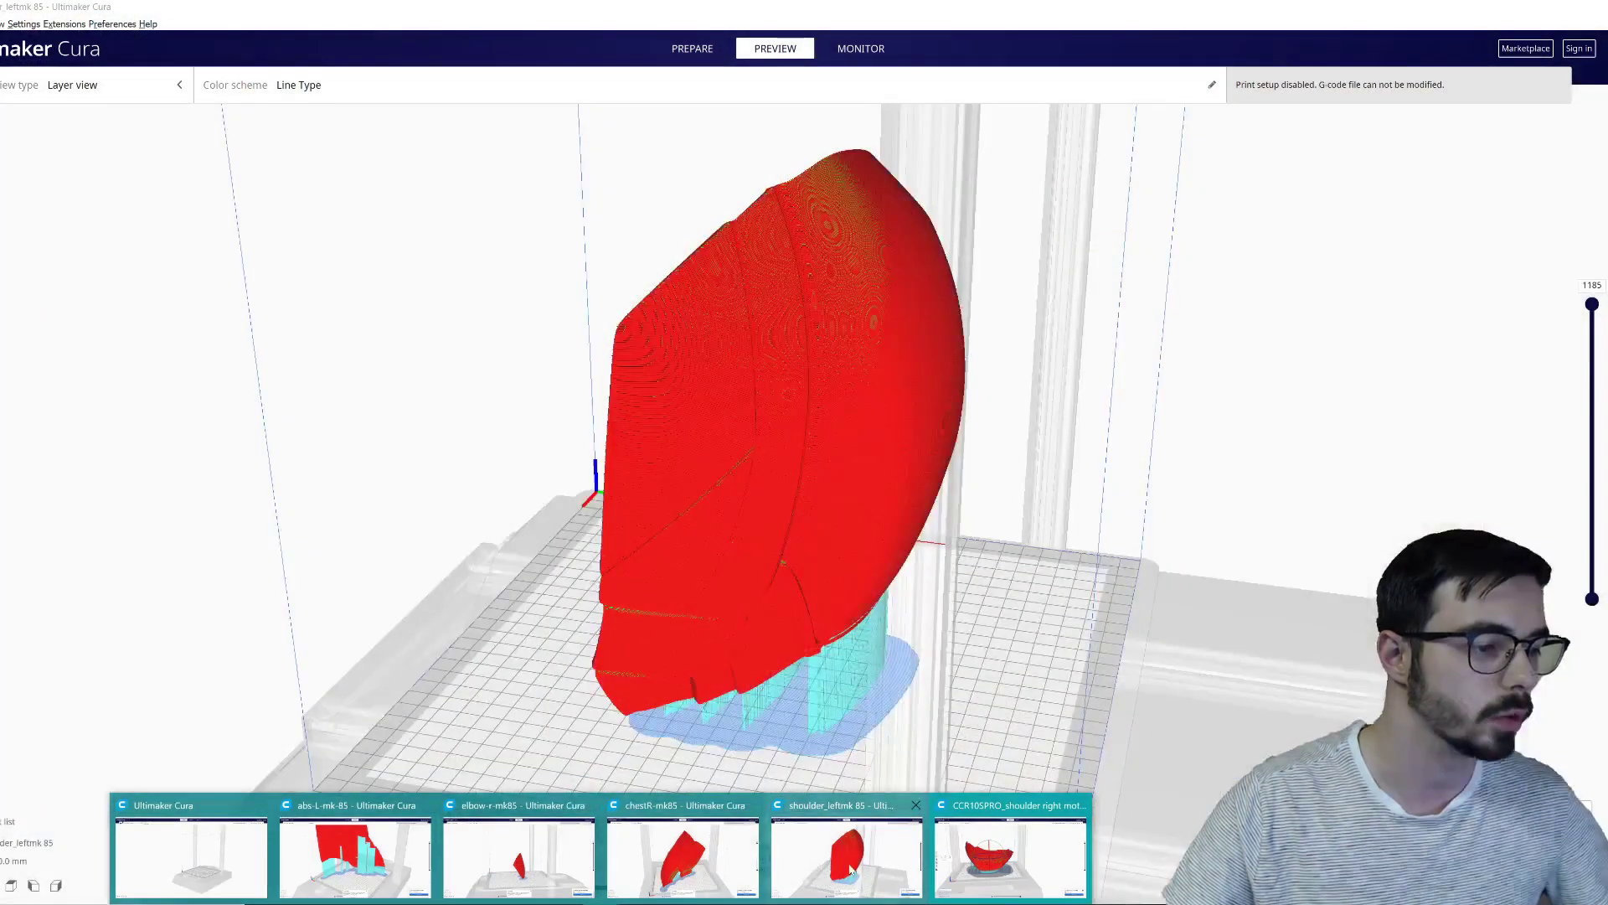
Step: Bring the shoulder_leftmk 85 window forward and orbit around the left shoulder piece
click(850, 869)
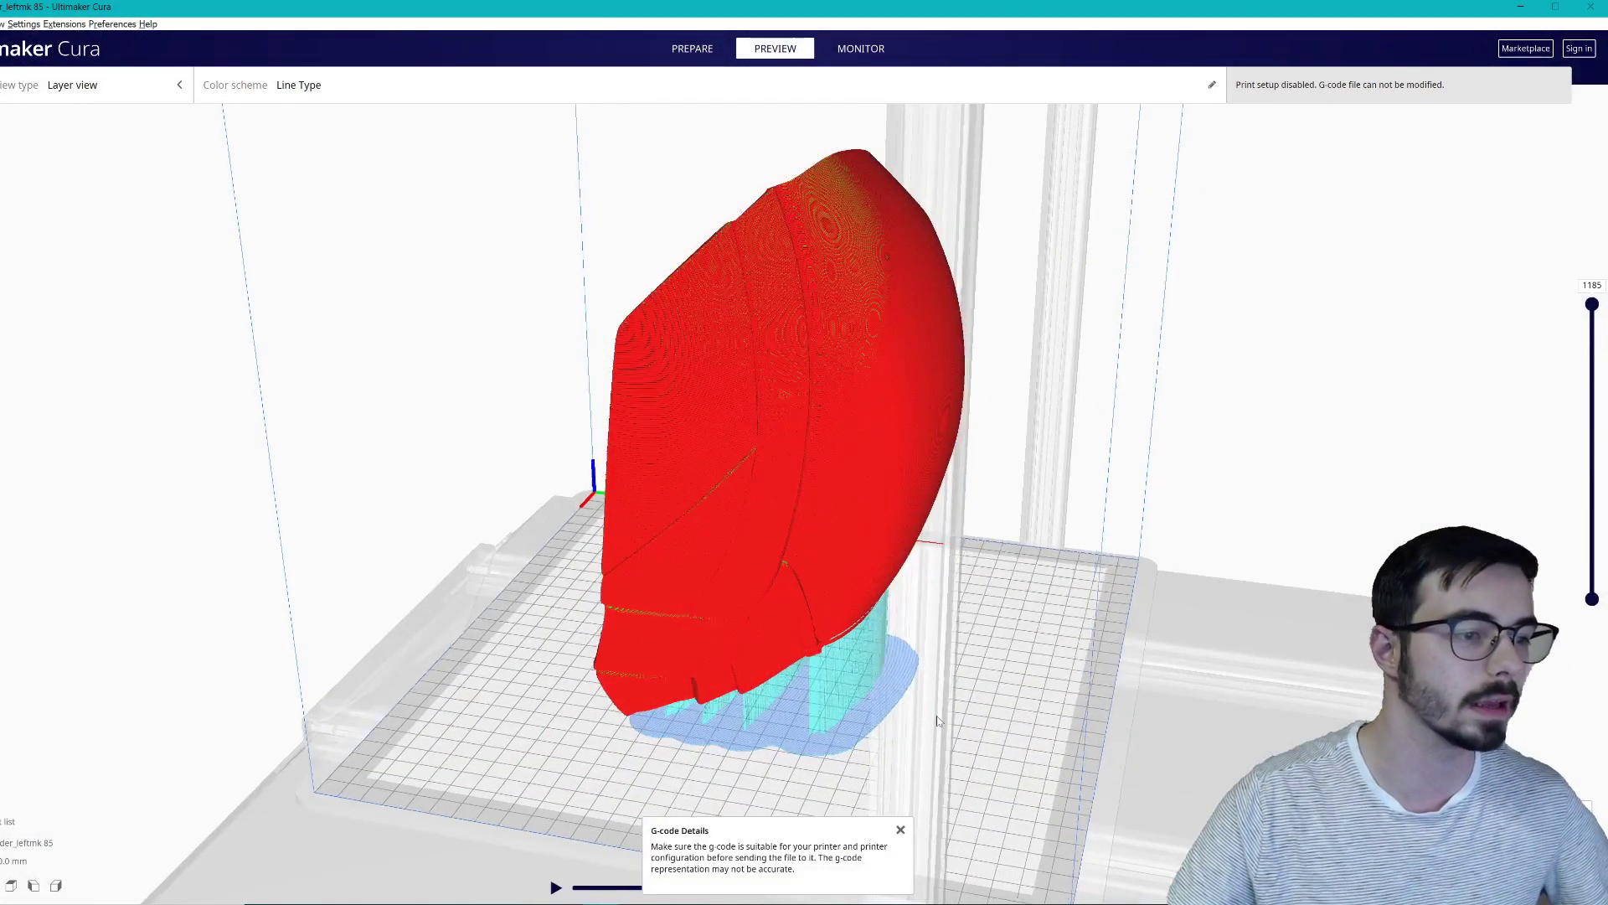
right_drag(963, 754, 1101, 699)
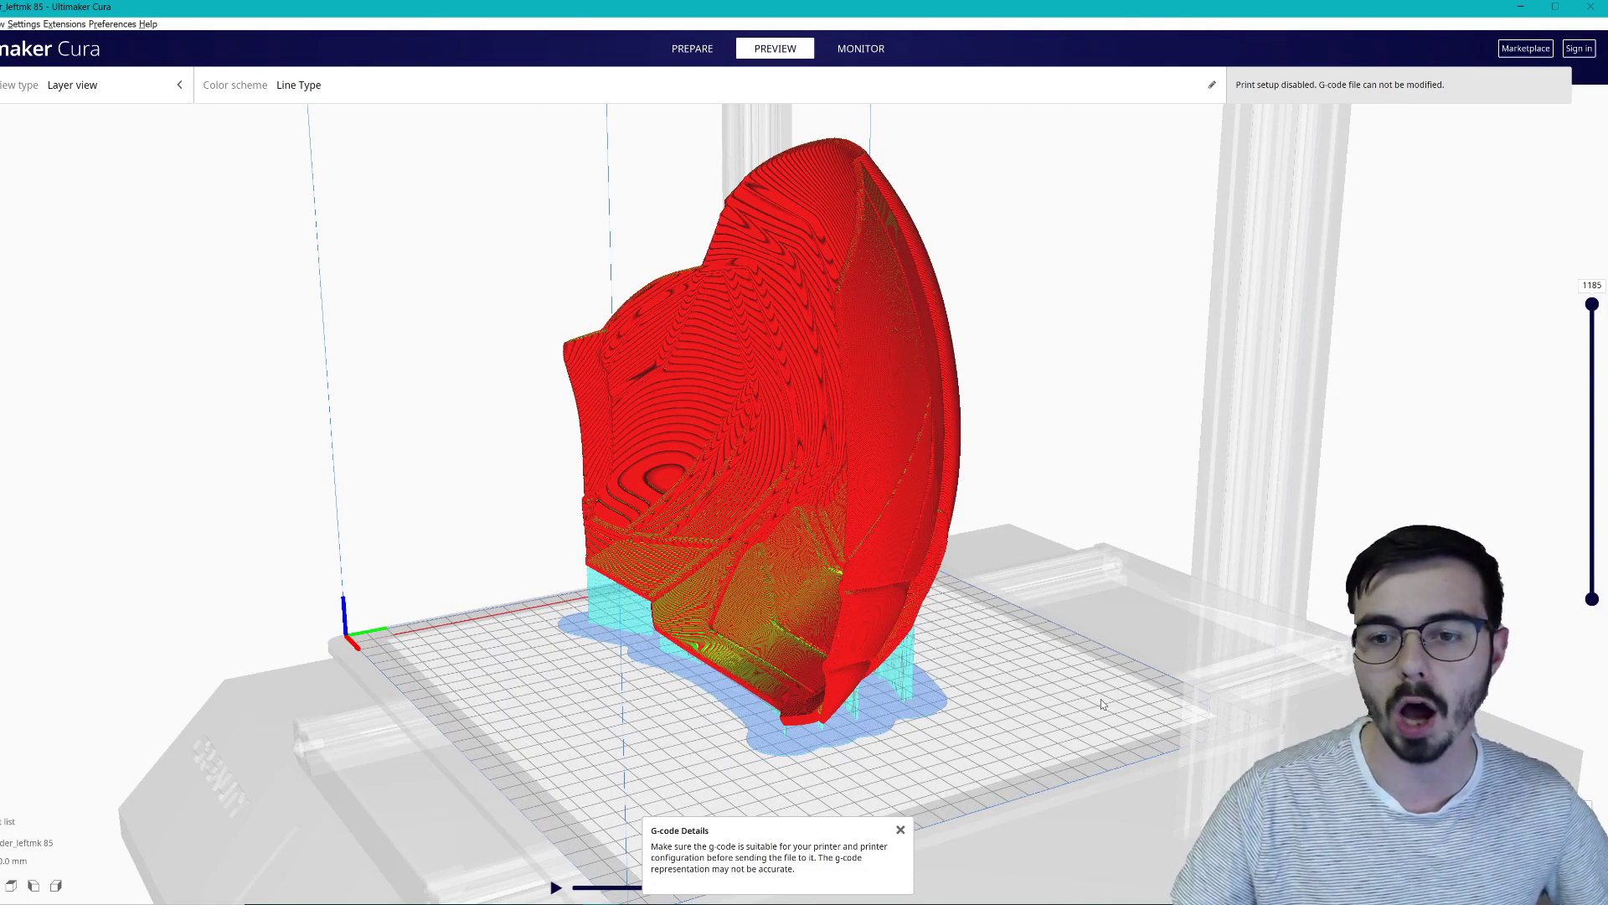
right_drag(1101, 699, 1037, 695)
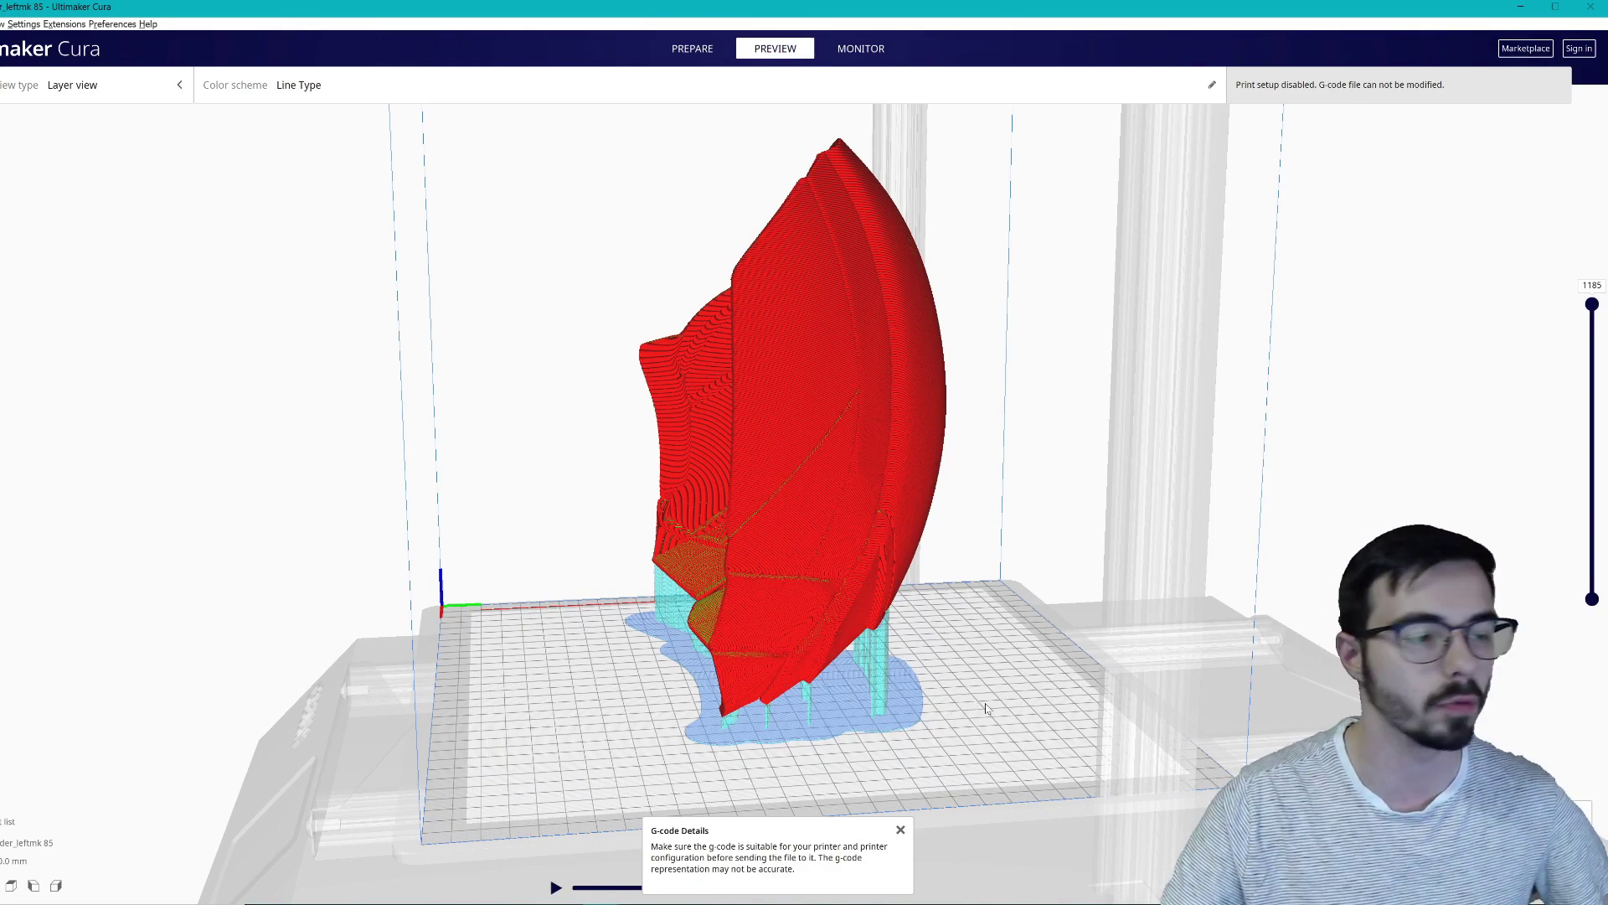
right_drag(985, 702, 834, 675)
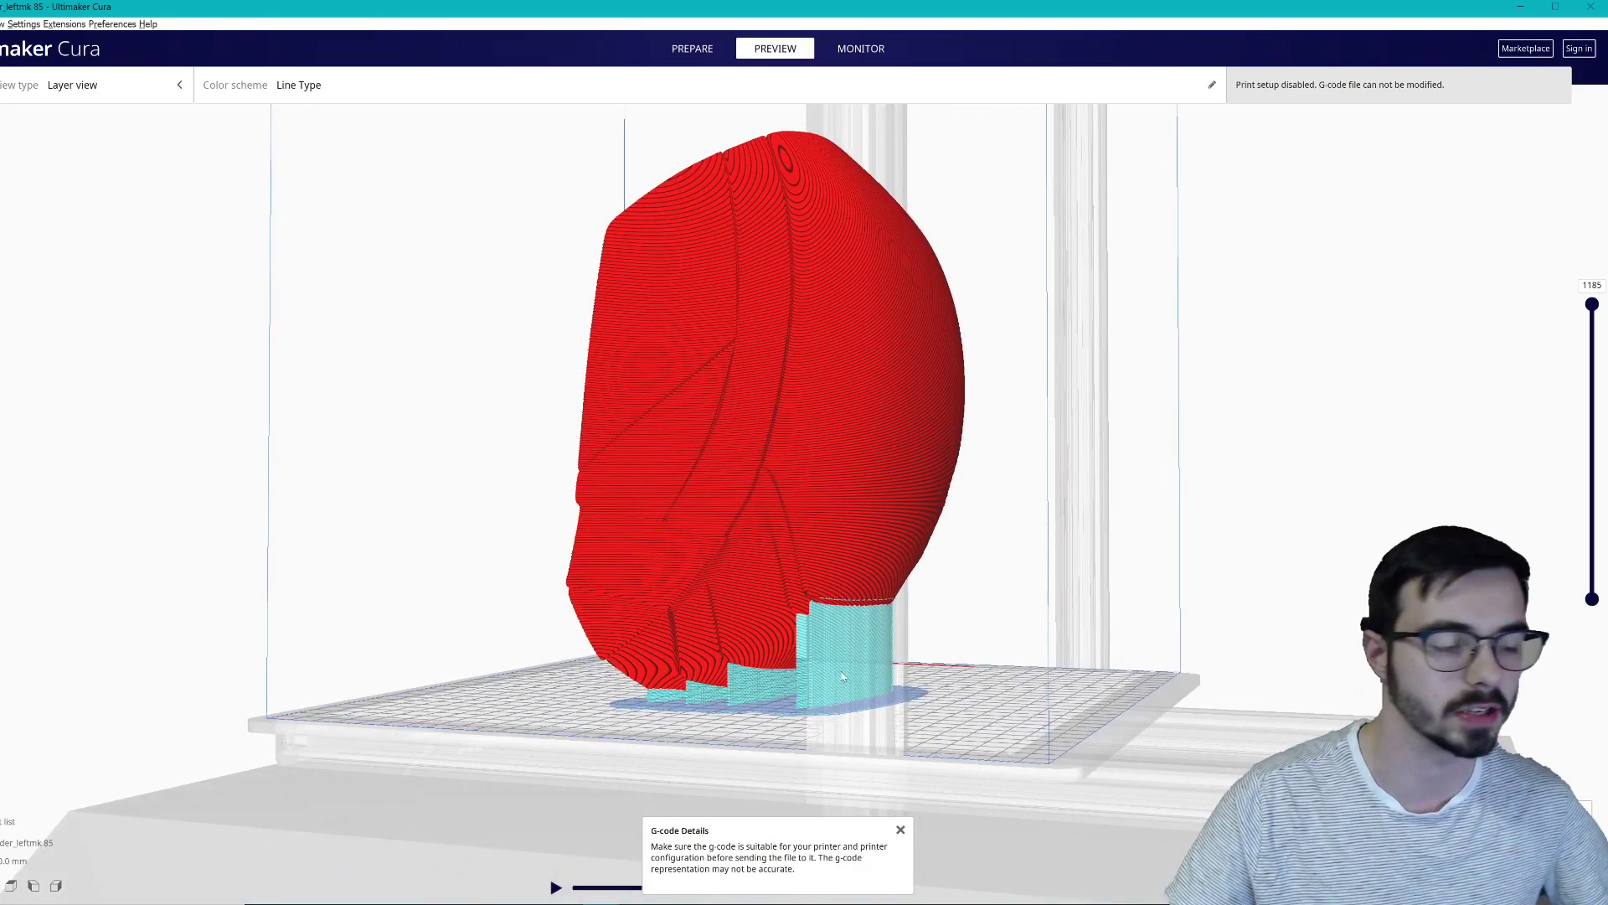
scroll(857, 660, up, 4)
right_drag(867, 654, 939, 657)
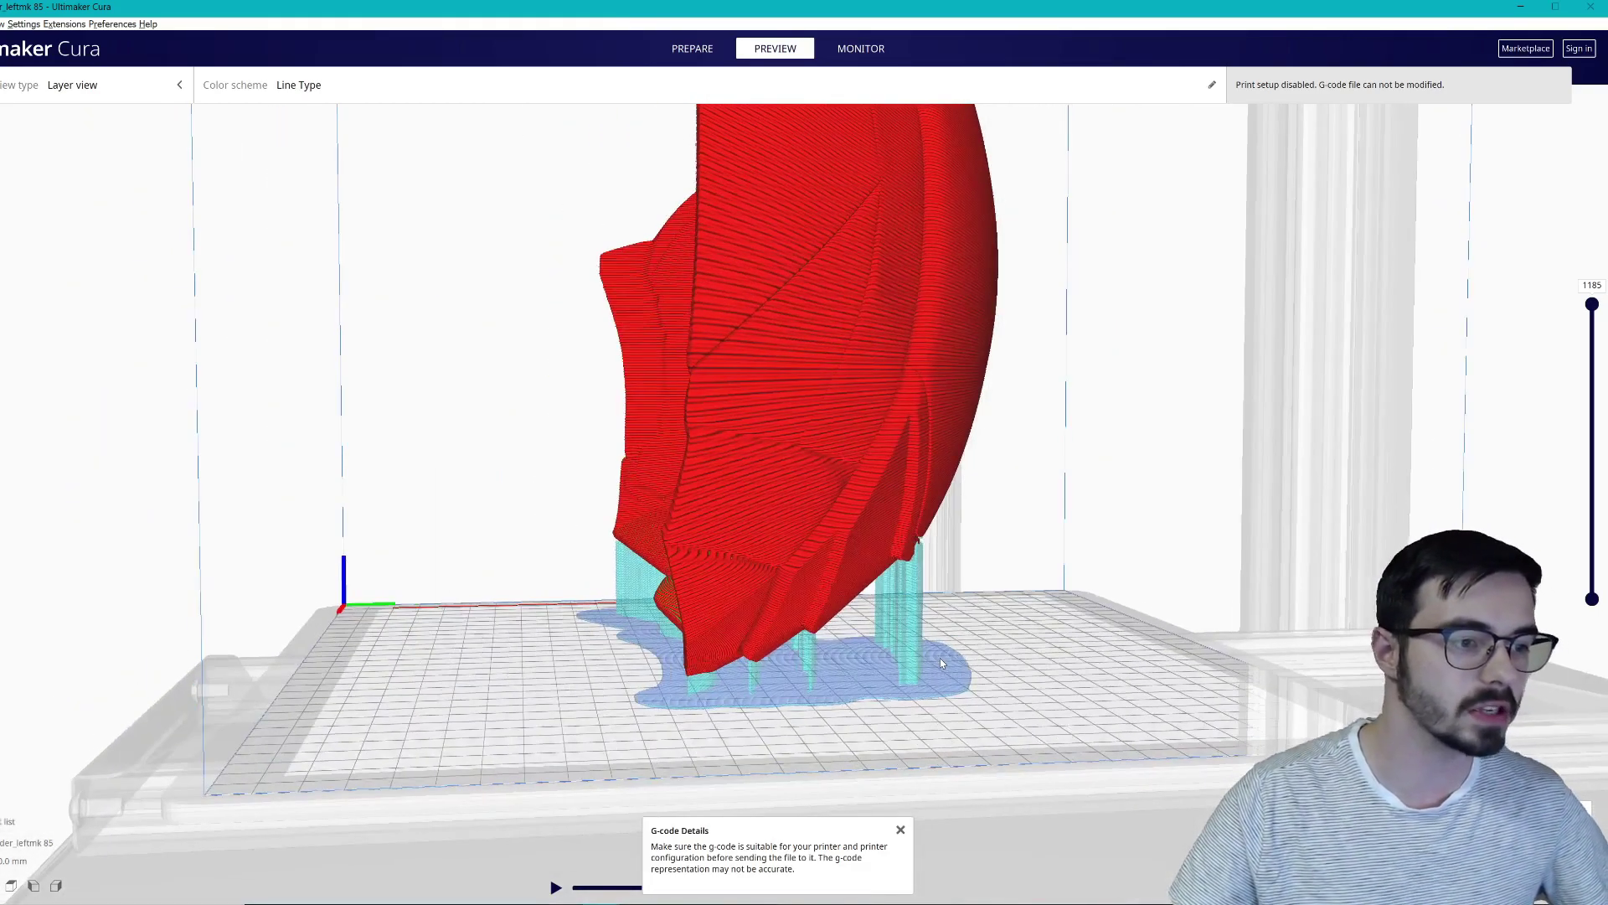
scroll(929, 635, down, 3)
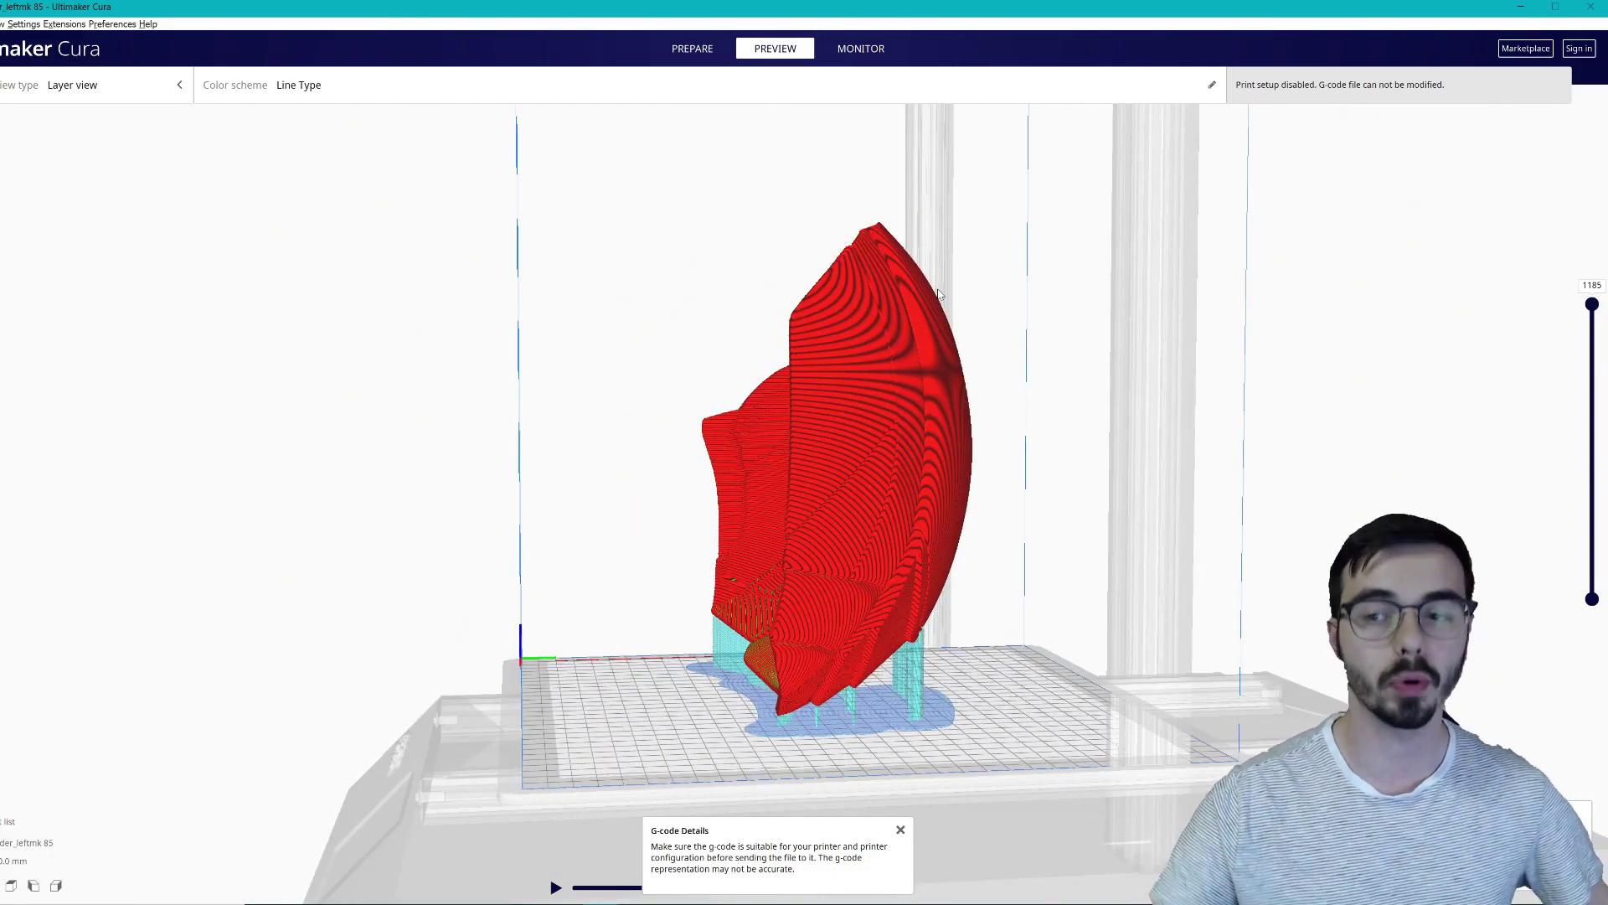
Step: Close the G-code Details notice and cut the layer preview down to about layer 524
click(901, 829)
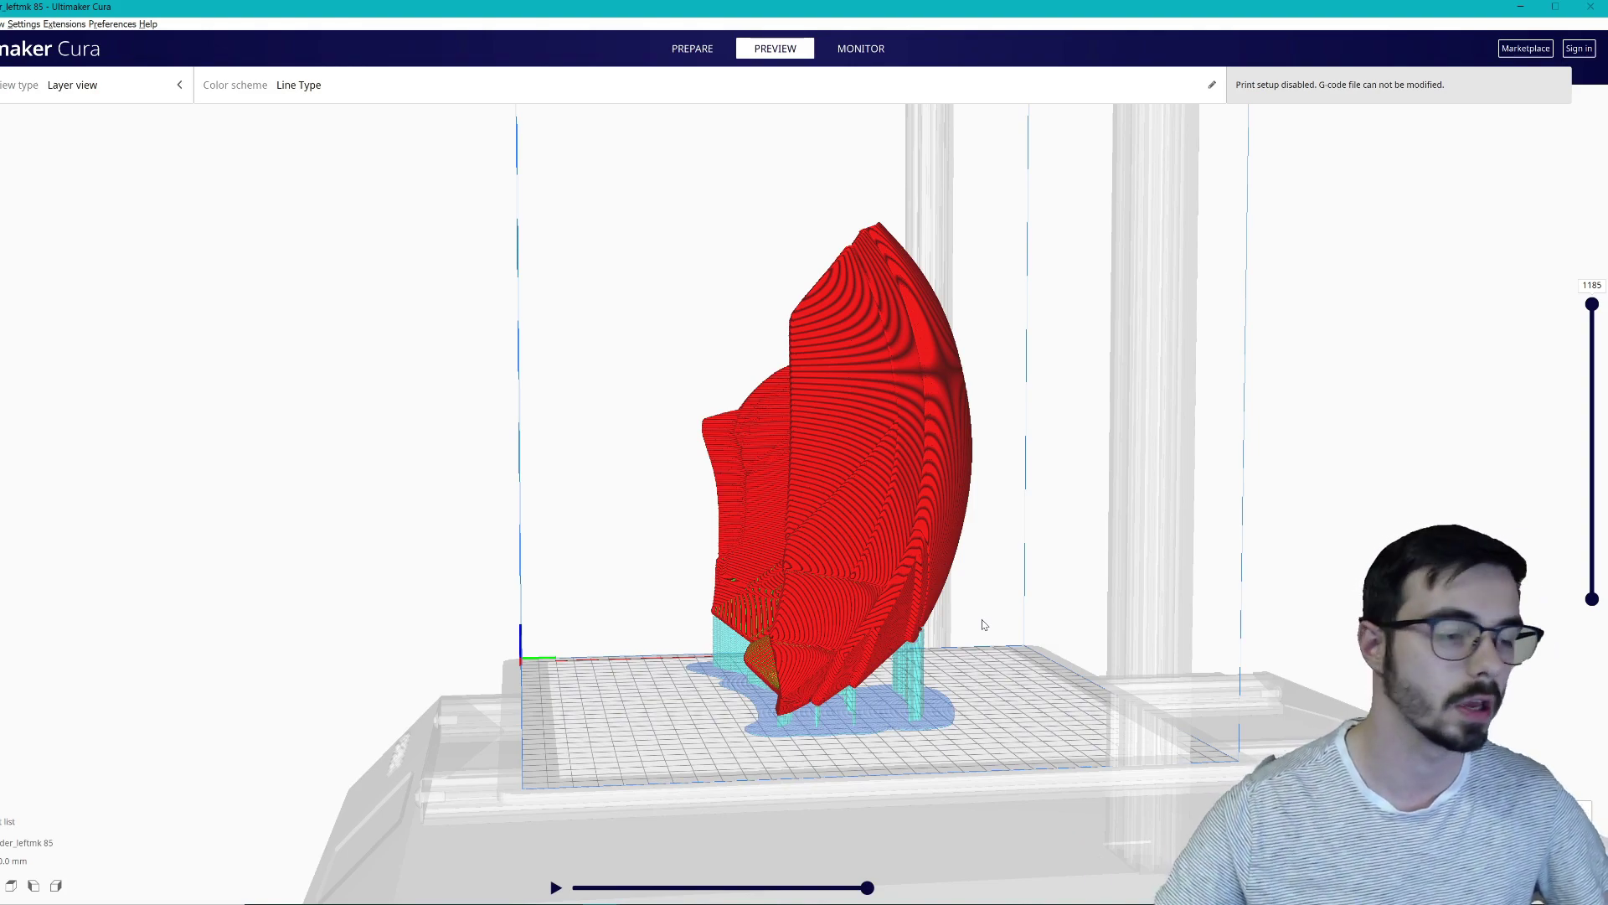
right_drag(1005, 624, 751, 686)
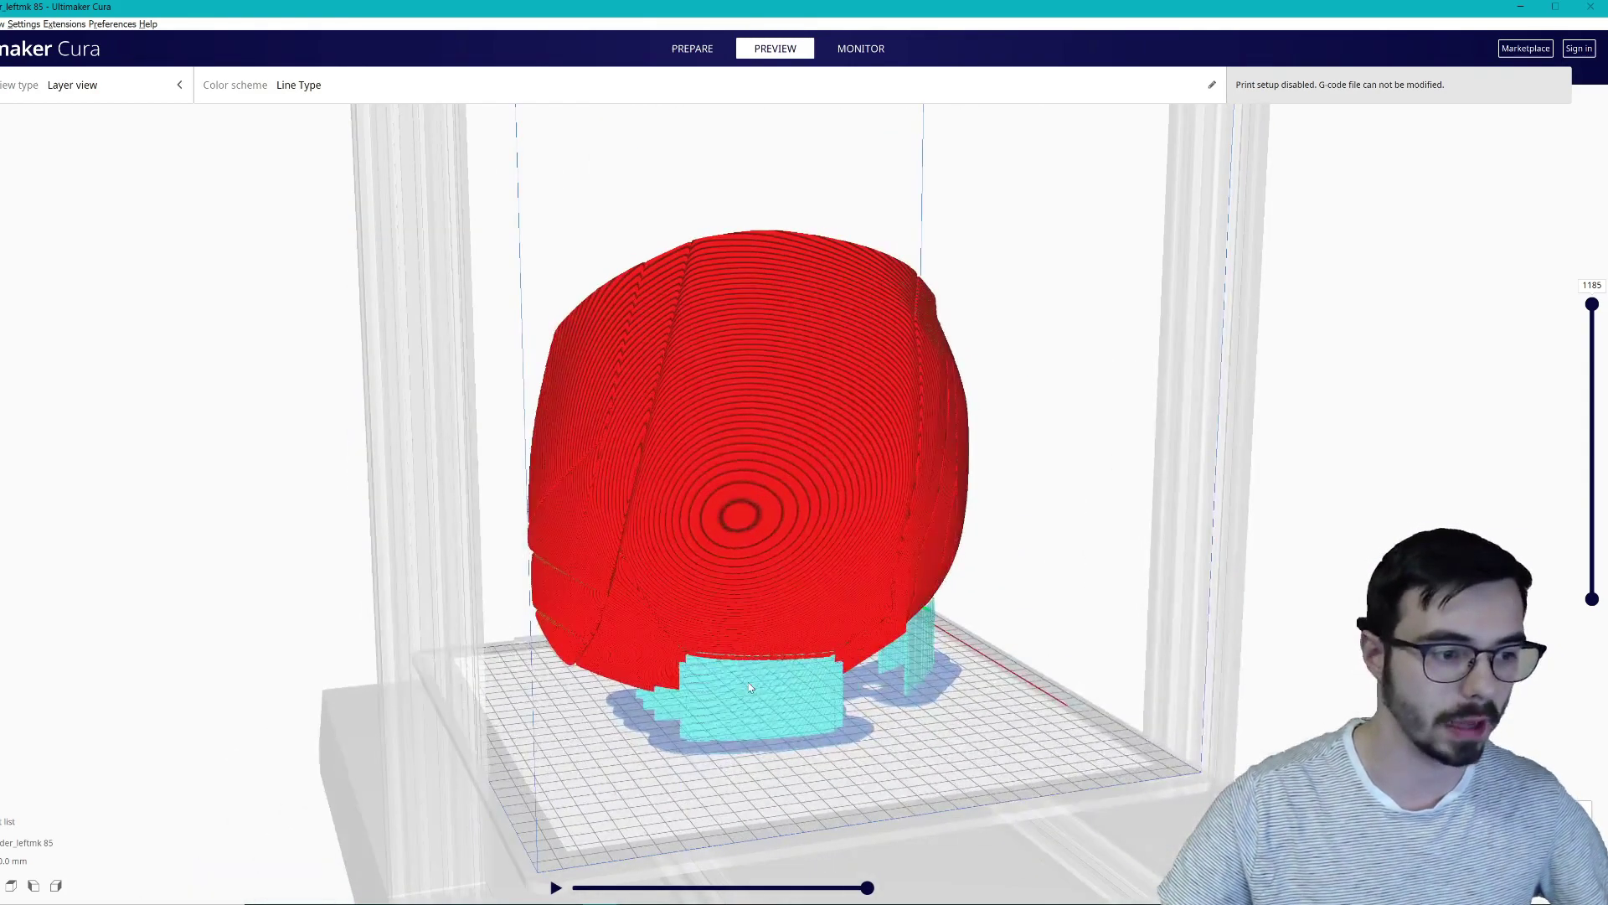
right_drag(889, 663, 796, 669)
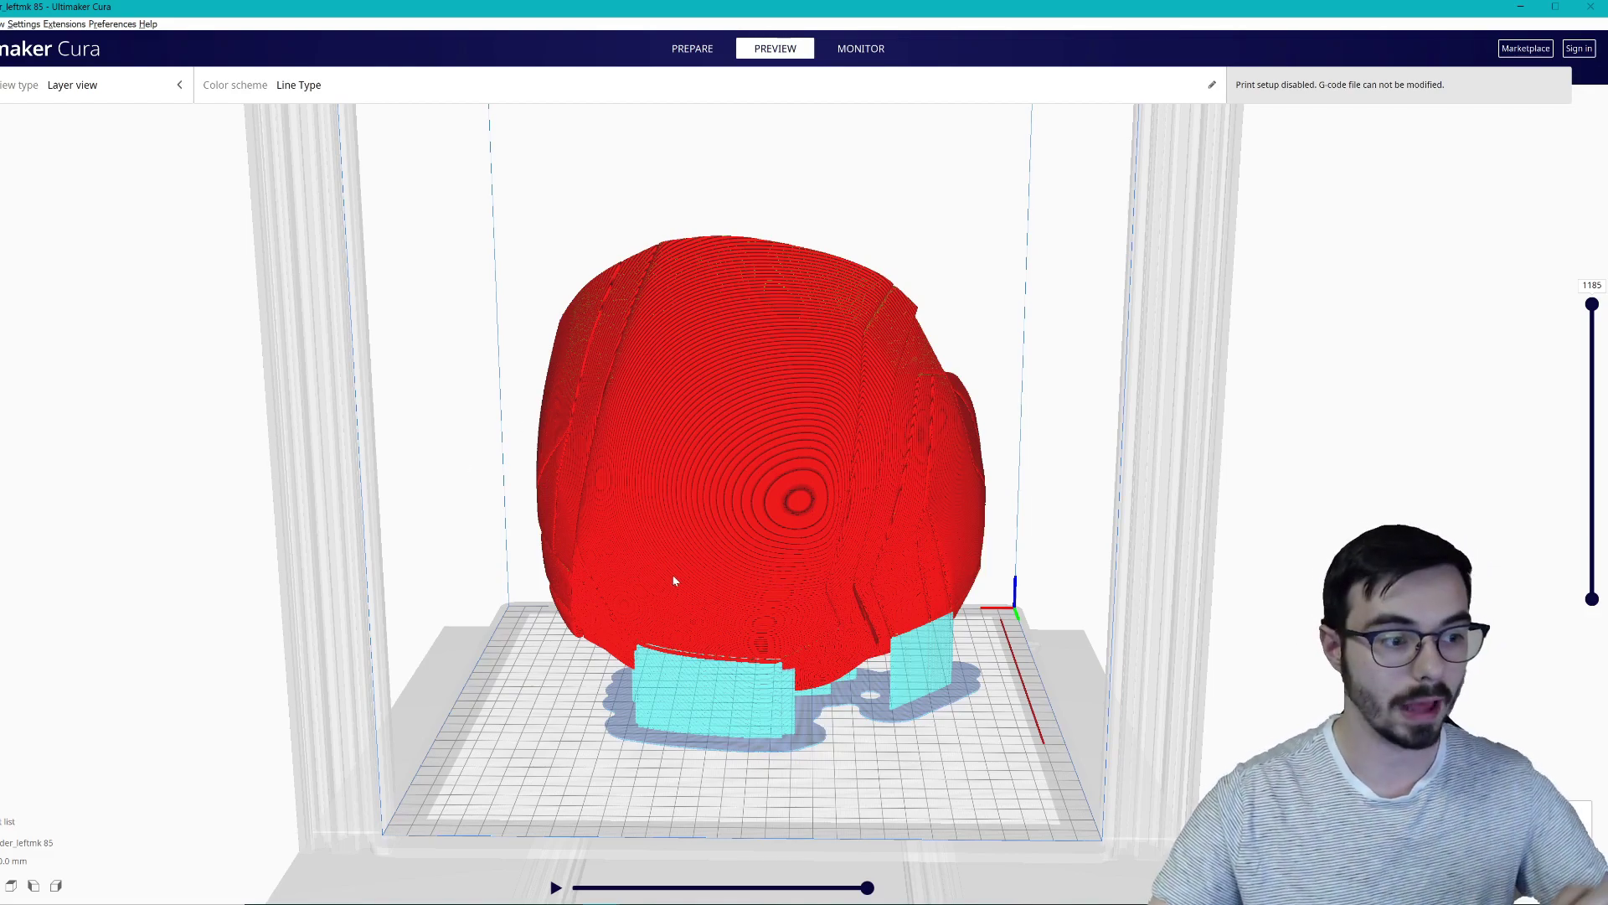
right_drag(790, 652, 989, 499)
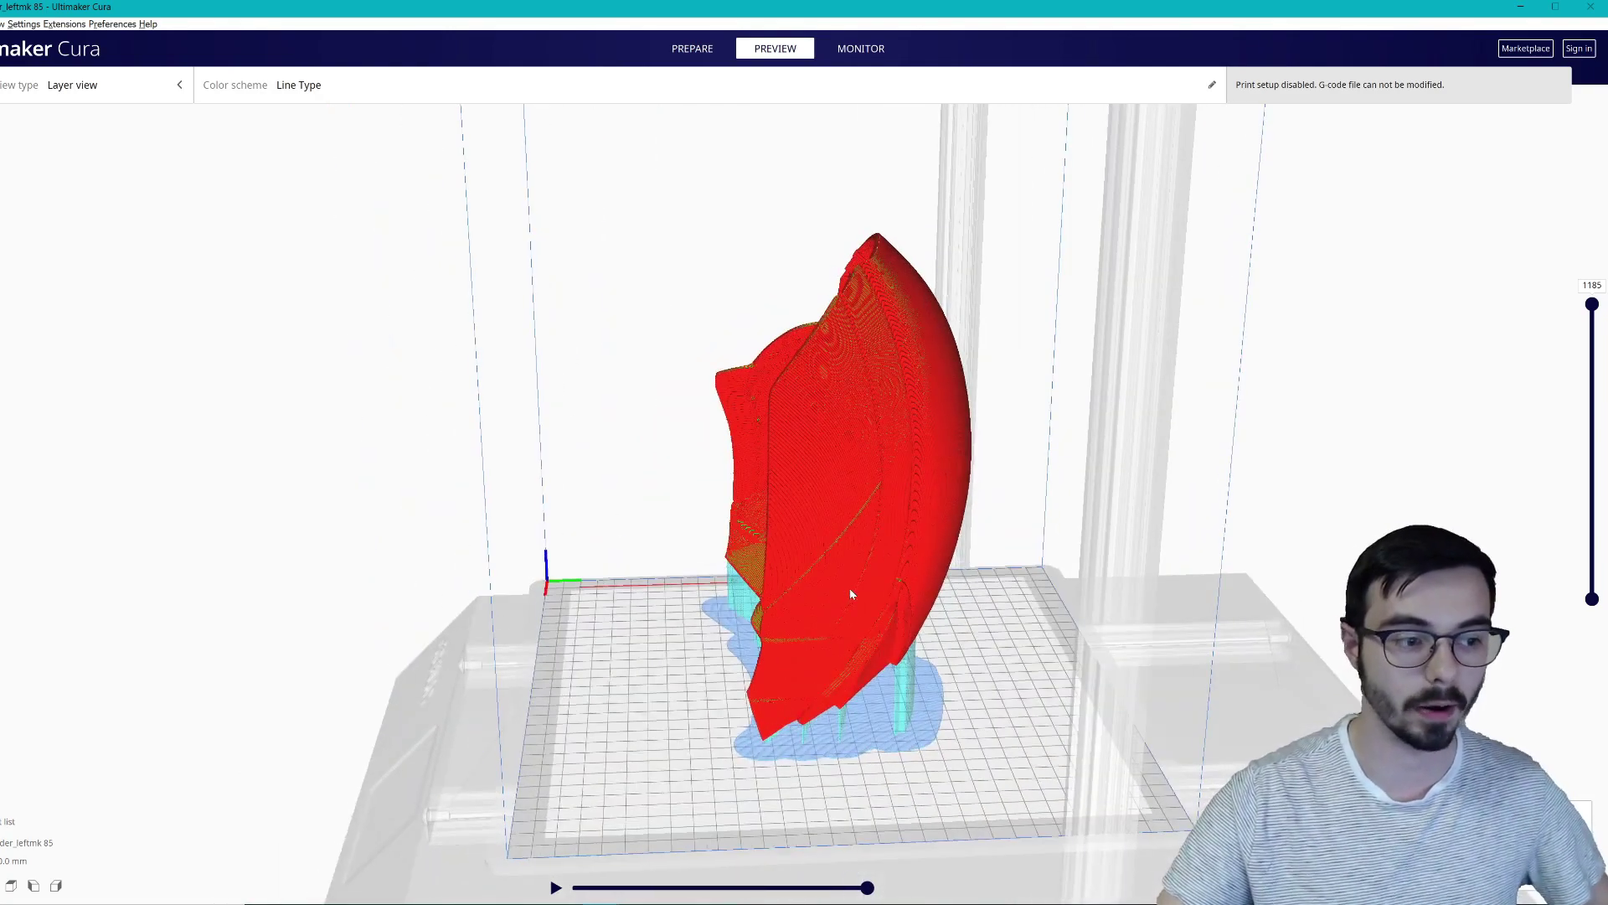
drag(1592, 304, 1554, 316)
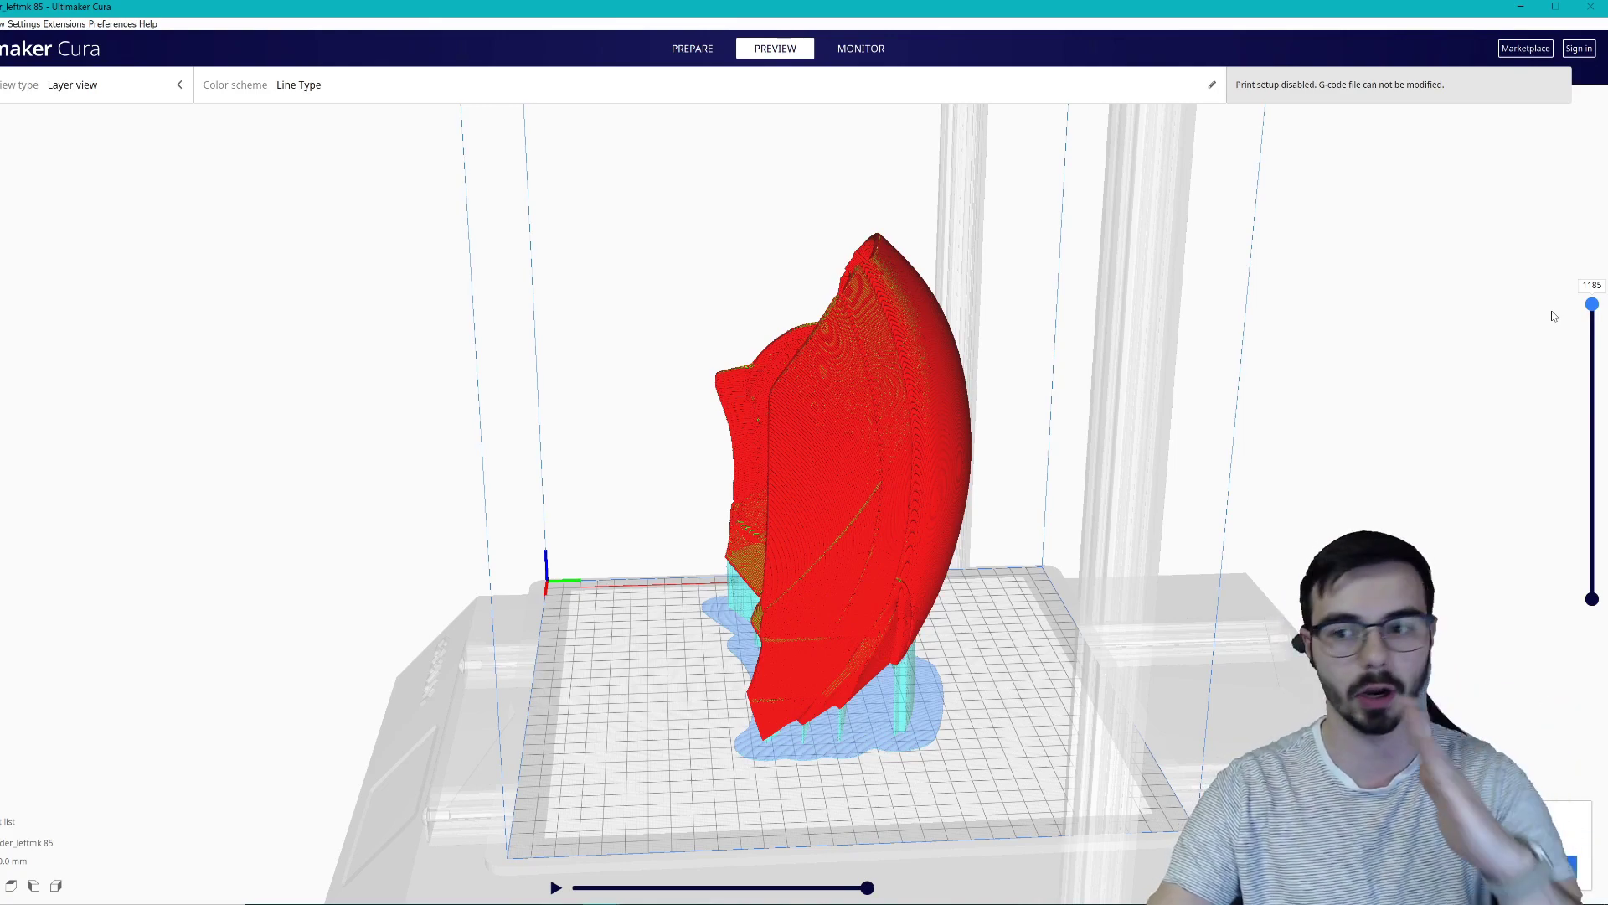
drag(1554, 316, 1575, 469)
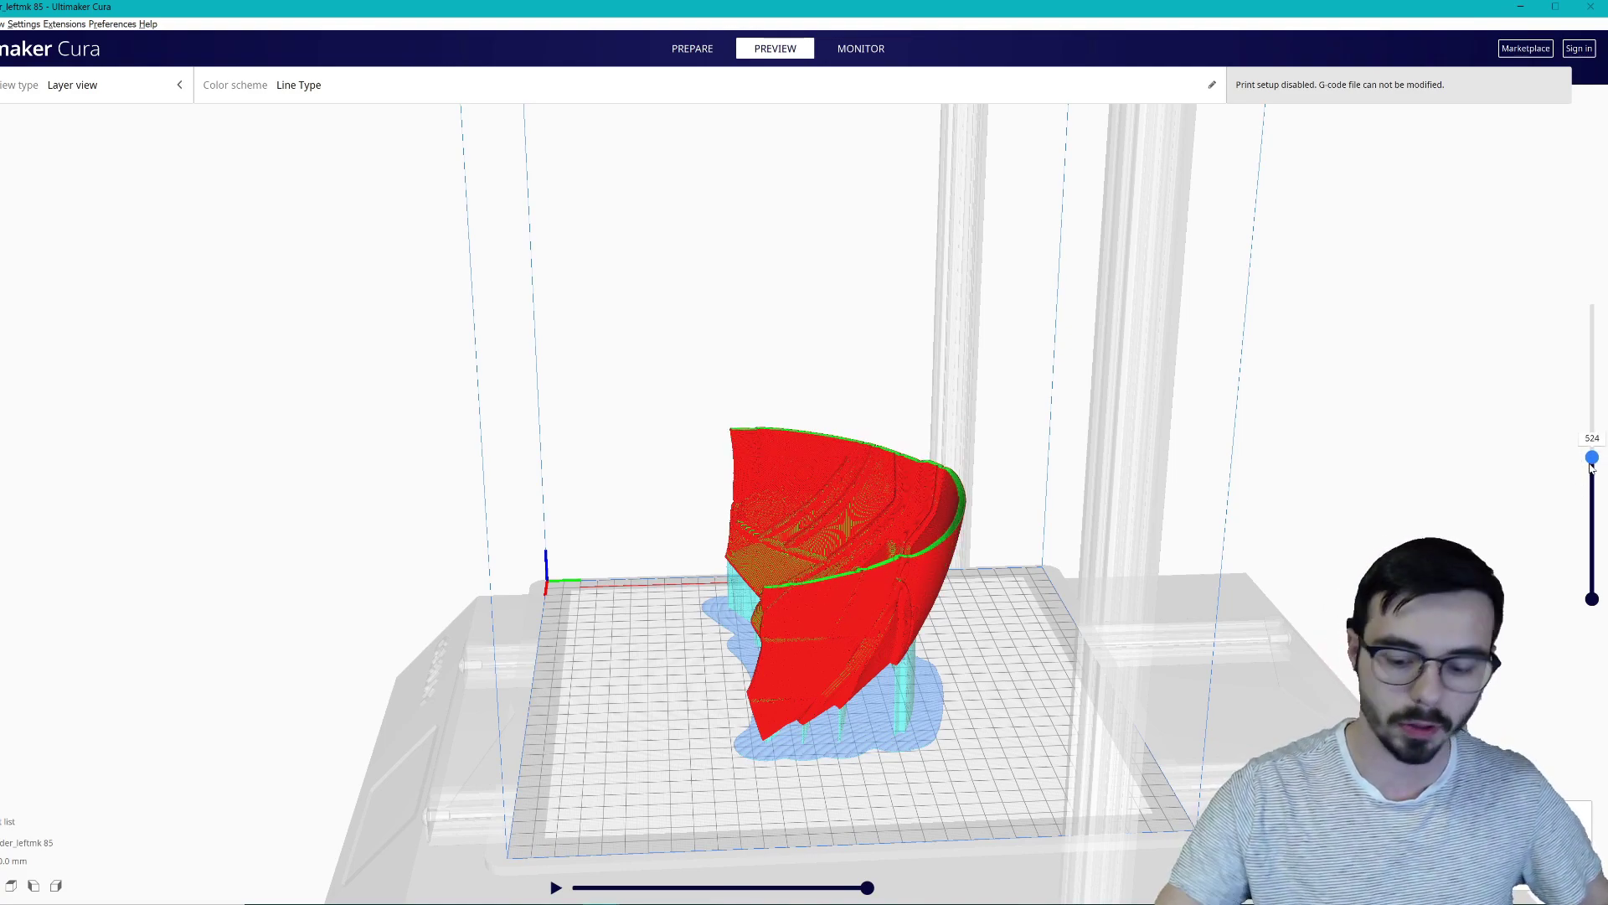
Step: Step the layer preview up a few layers, then raise it back to the top layer 1185
key(Up)
key(Up)
key(Up)
key(Up)
key(Up)
key(Up)
key(Up)
key(Up)
key(Up)
key(Up)
key(Up)
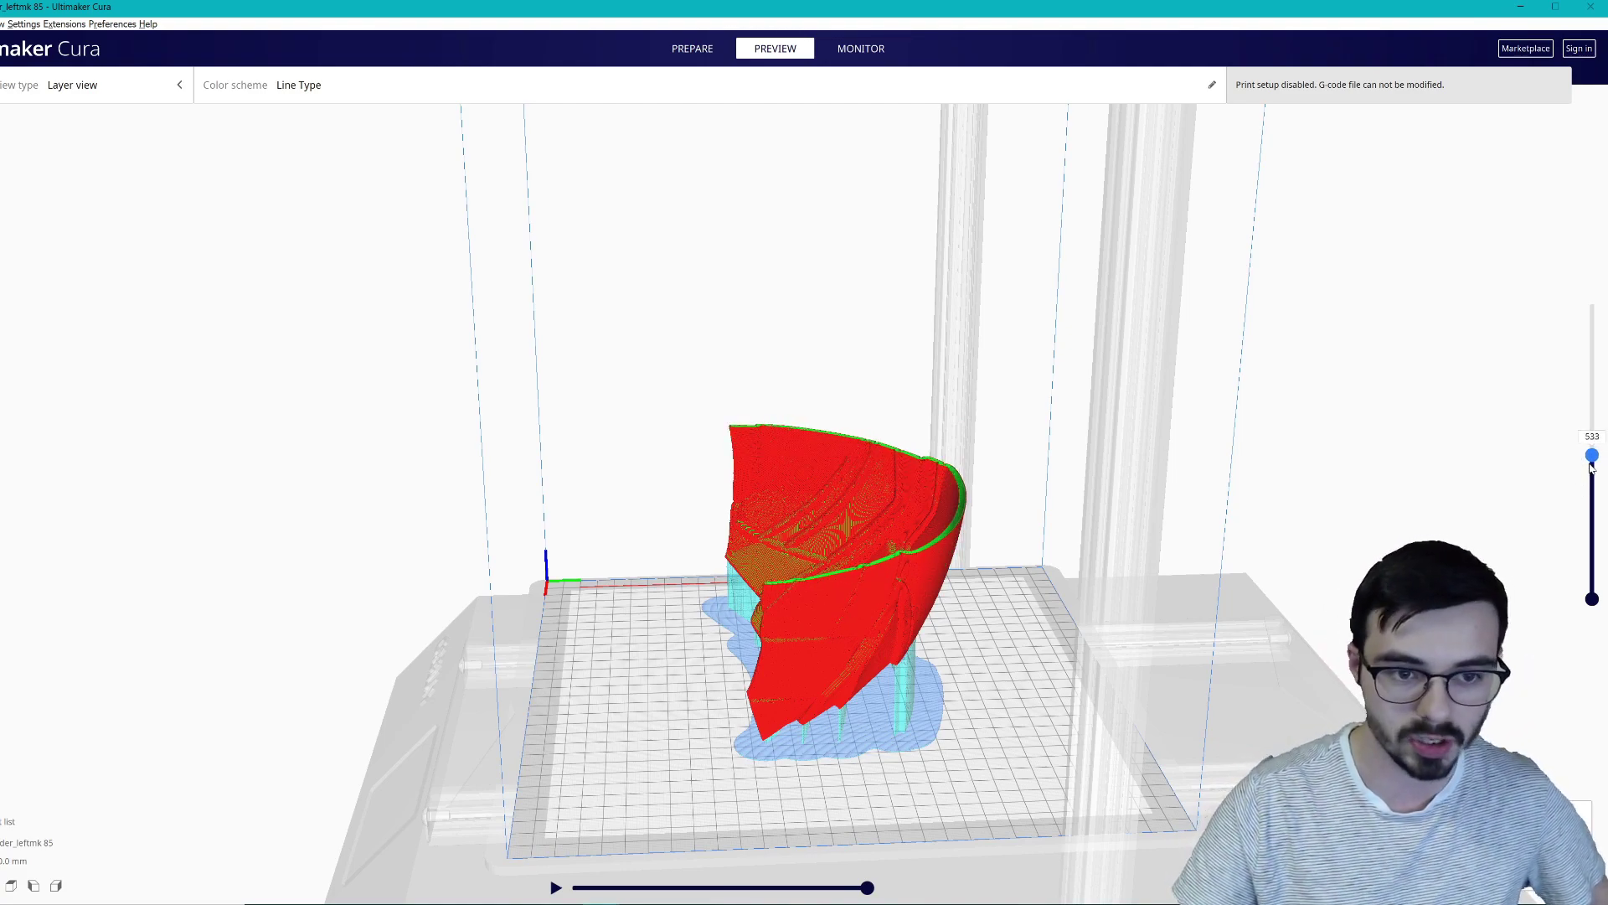
key(Up)
key(Up)
key(Up)
key(Up)
key(Up)
key(Up)
key(Up)
key(Up)
key(Up)
key(Up)
key(Up)
key(Up)
key(Up)
key(Up)
key(Up)
key(Up)
key(Up)
key(Up)
key(Up)
key(Up)
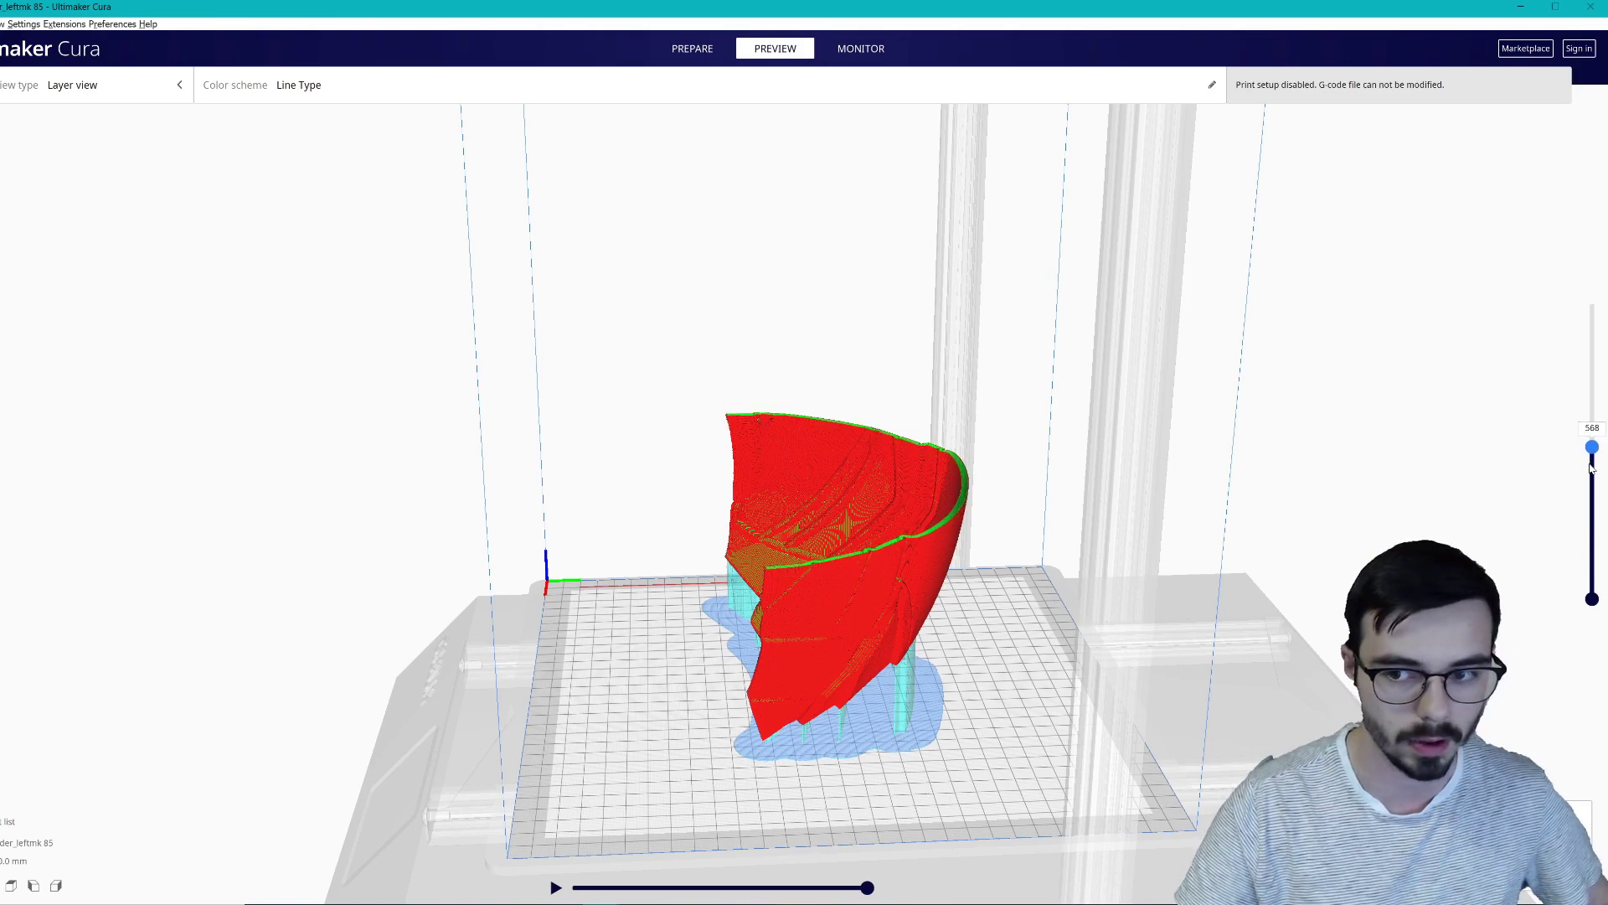
key(Up)
key(Up)
key(Up)
key(Up)
key(Up)
key(Up)
key(Up)
key(Up)
key(Up)
key(Up)
key(Up)
key(Up)
key(Up)
key(Up)
key(Up)
key(Up)
key(Up)
key(Up)
key(Up)
key(Up)
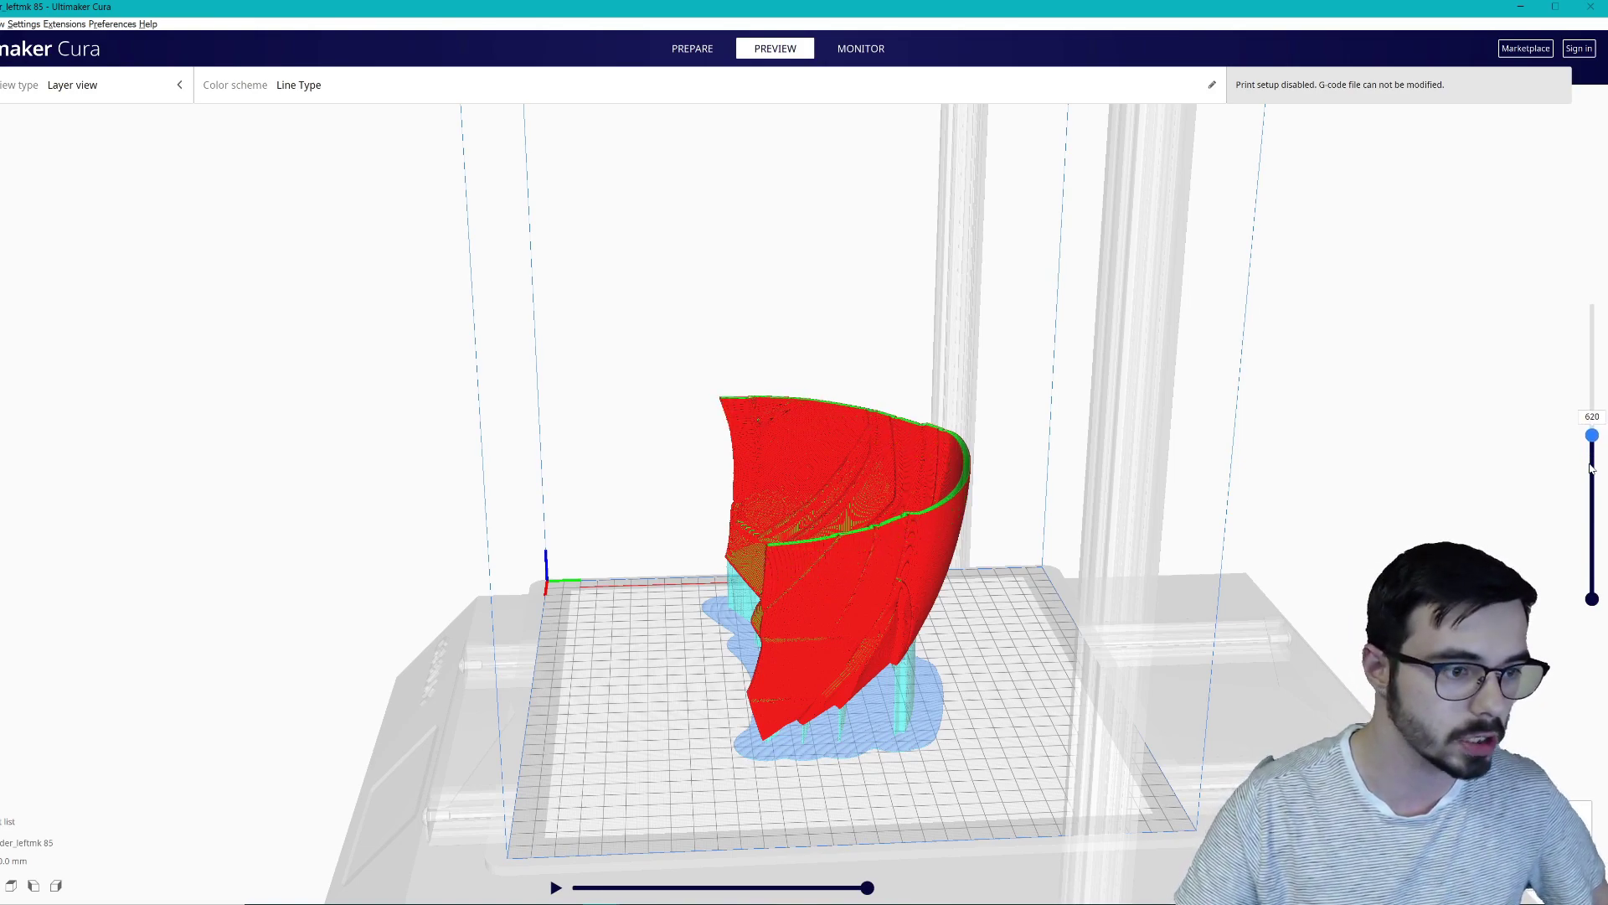
key(Up)
key(Up)
key(Up)
key(Up)
key(Up)
key(Up)
key(Up)
key(Up)
key(Up)
key(Up)
key(Up)
key(Up)
key(Up)
key(Up)
key(Up)
key(Up)
key(Up)
key(Up)
key(Up)
key(Up)
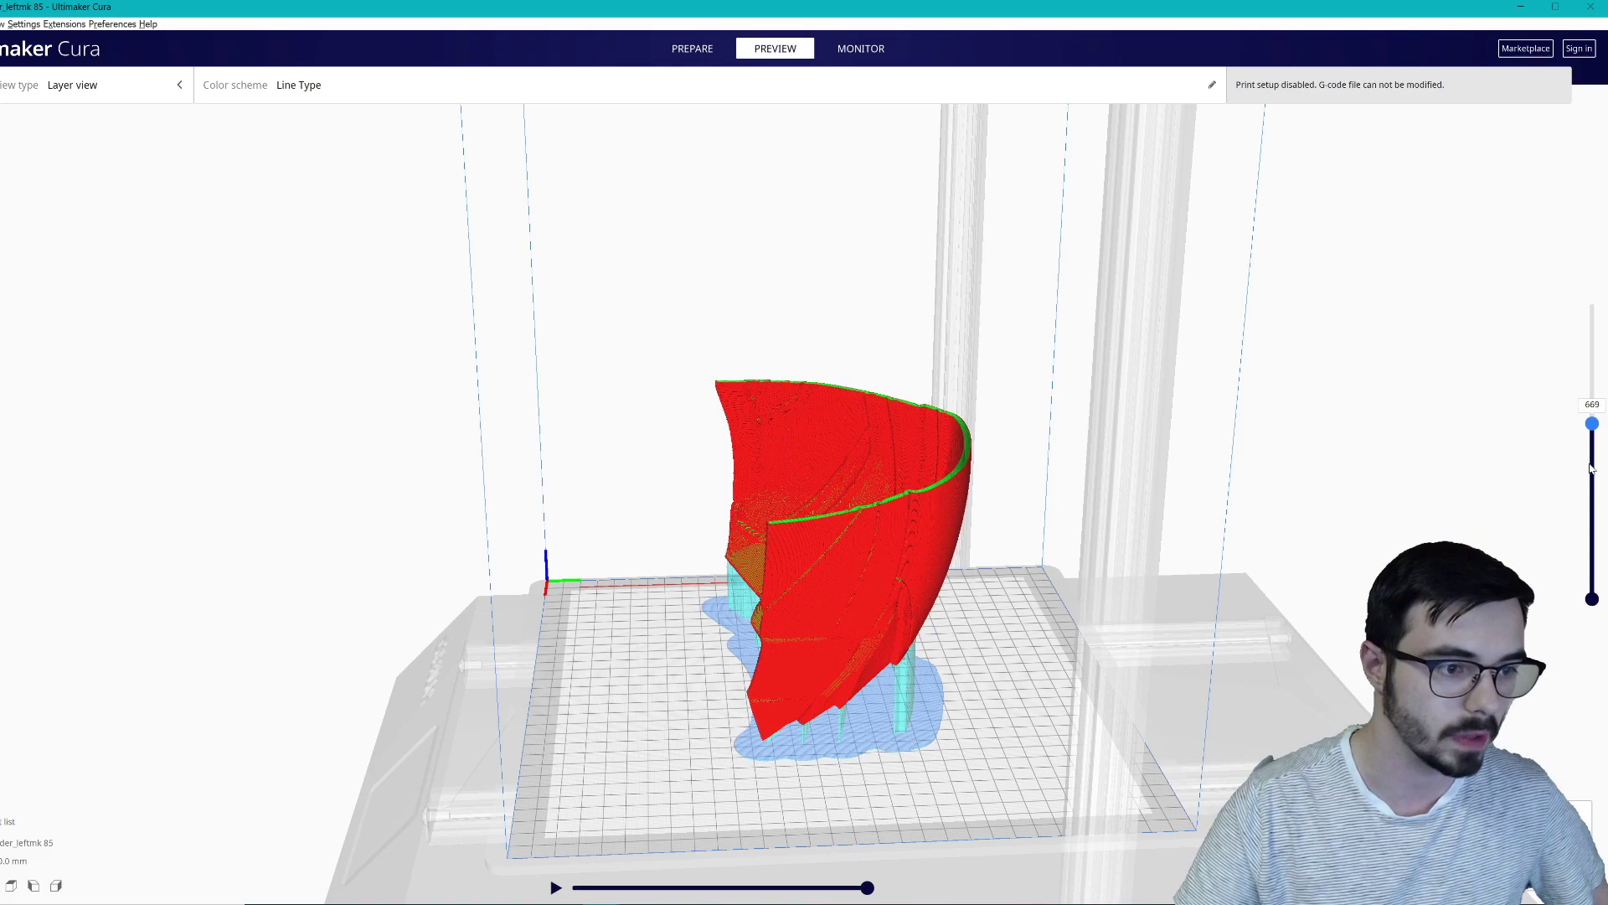
key(Up)
key(Up)
key(Up)
key(Up)
key(Up)
key(Up)
key(Up)
key(Up)
key(Up)
key(Up)
key(Up)
key(Up)
key(Up)
key(Up)
key(Up)
key(Up)
key(Up)
key(Up)
key(Up)
key(Up)
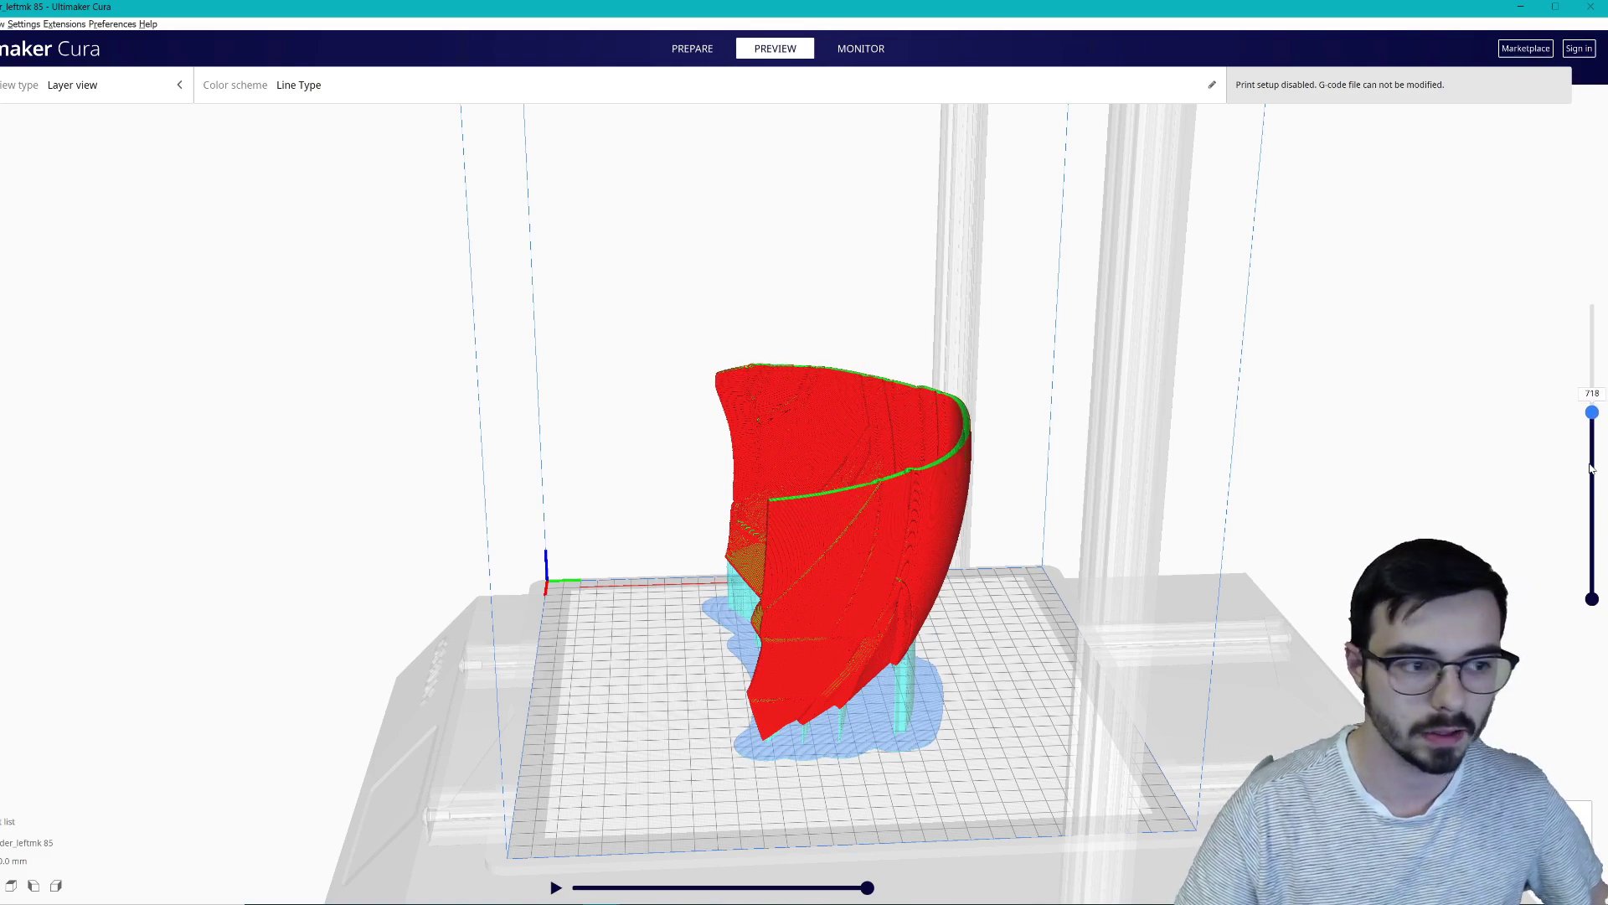
drag(1594, 412, 1557, 293)
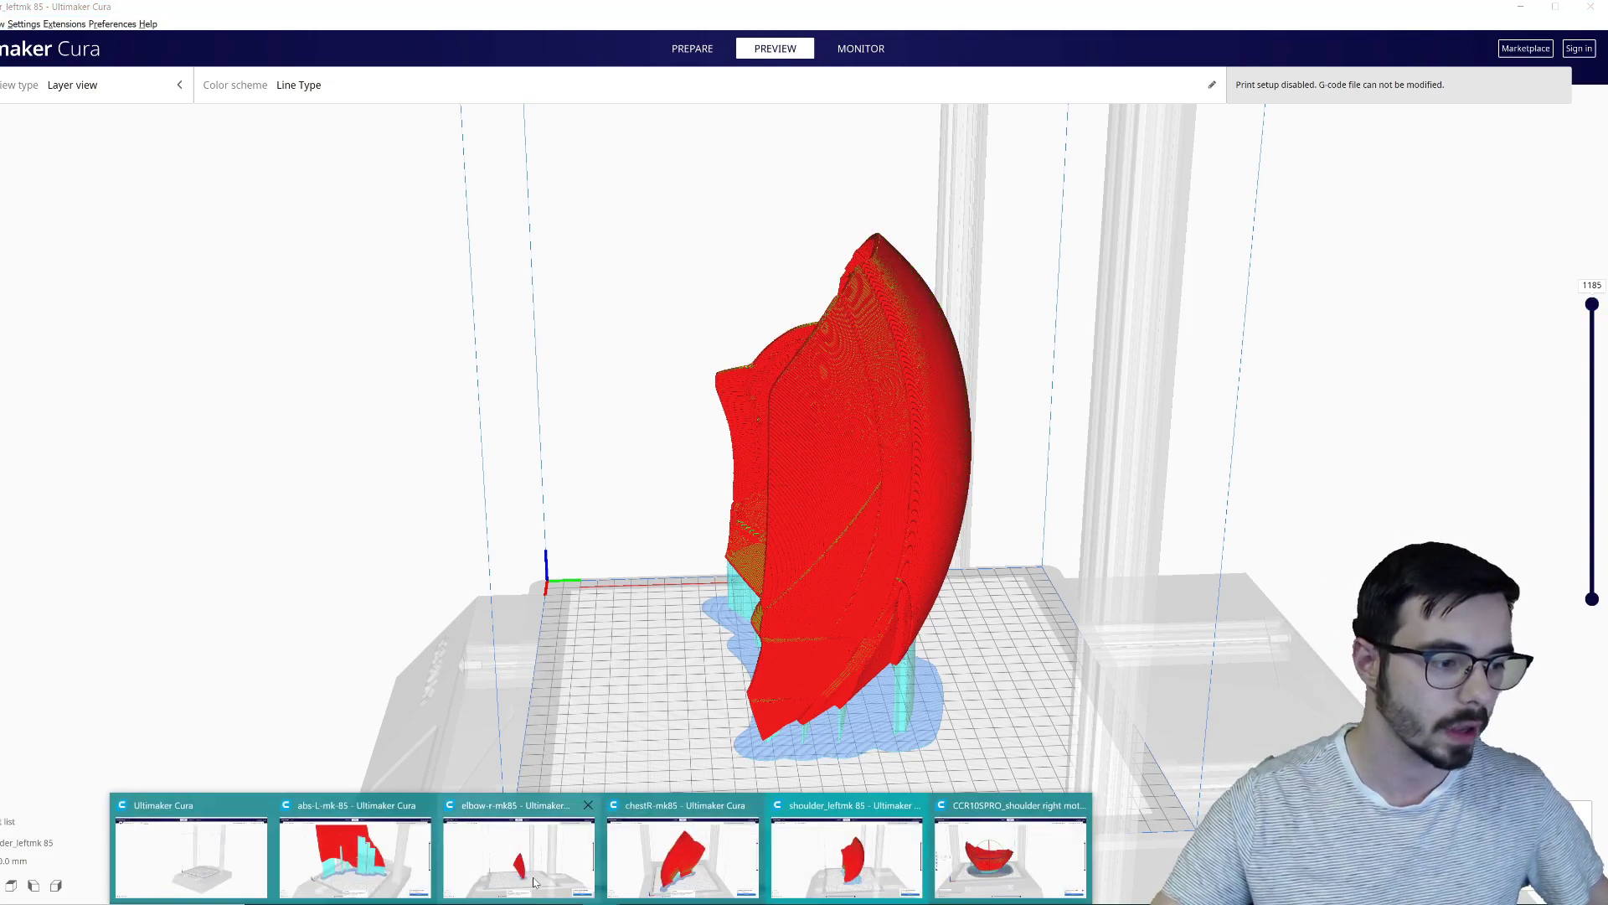
Step: Switch to the larger armor piece's window and orbit around the narrow part
click(842, 854)
right_drag(1009, 567, 920, 672)
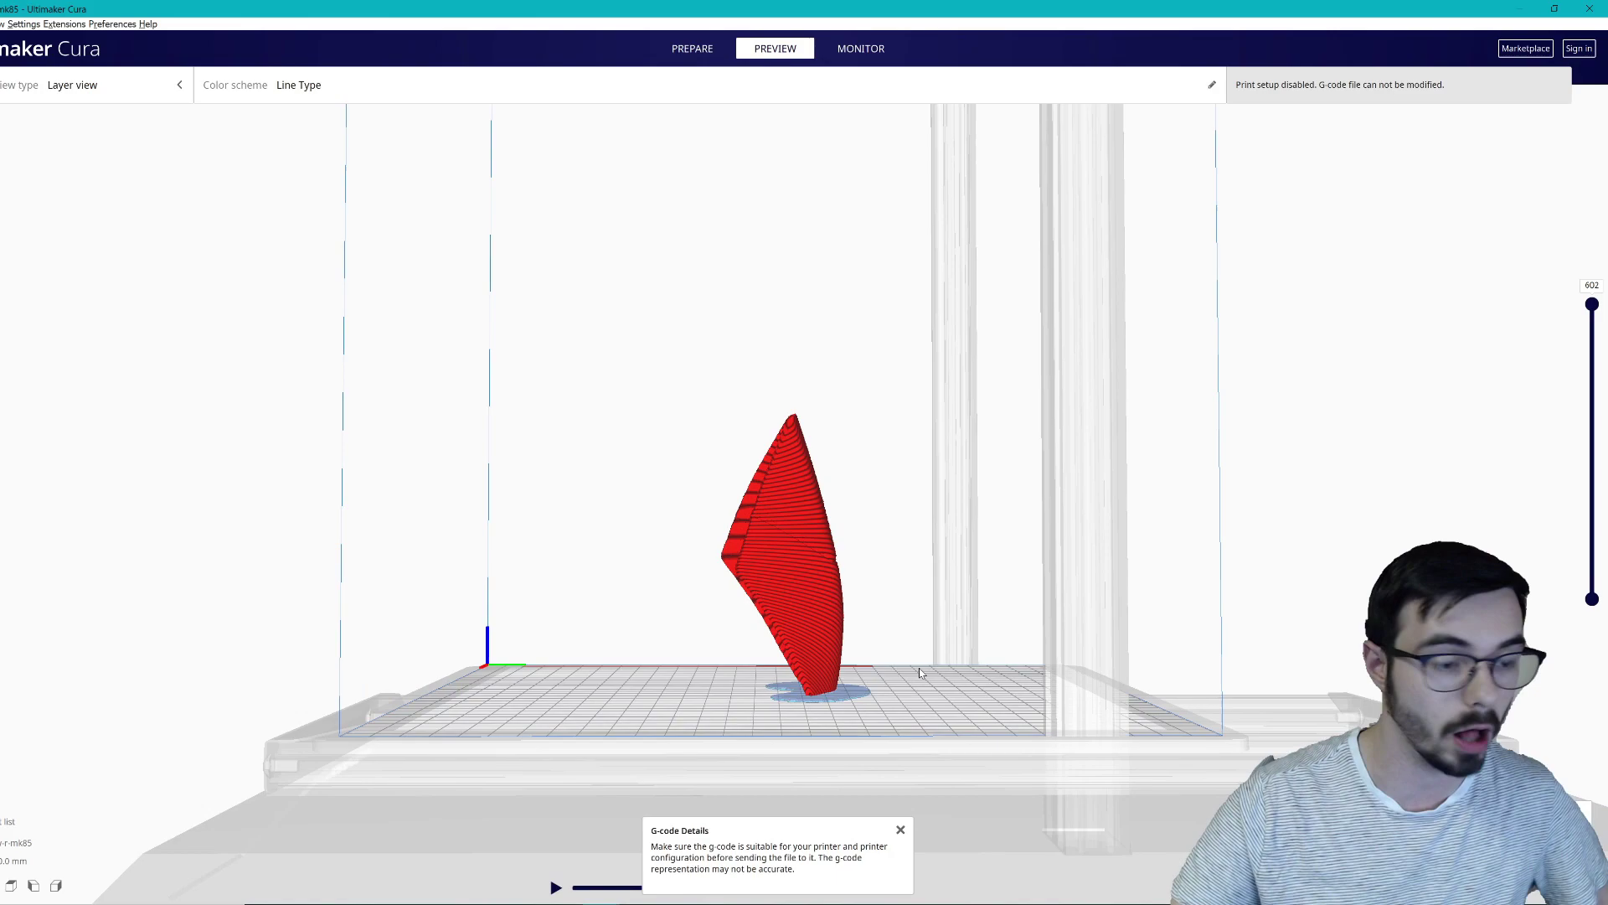
right_drag(943, 679, 783, 659)
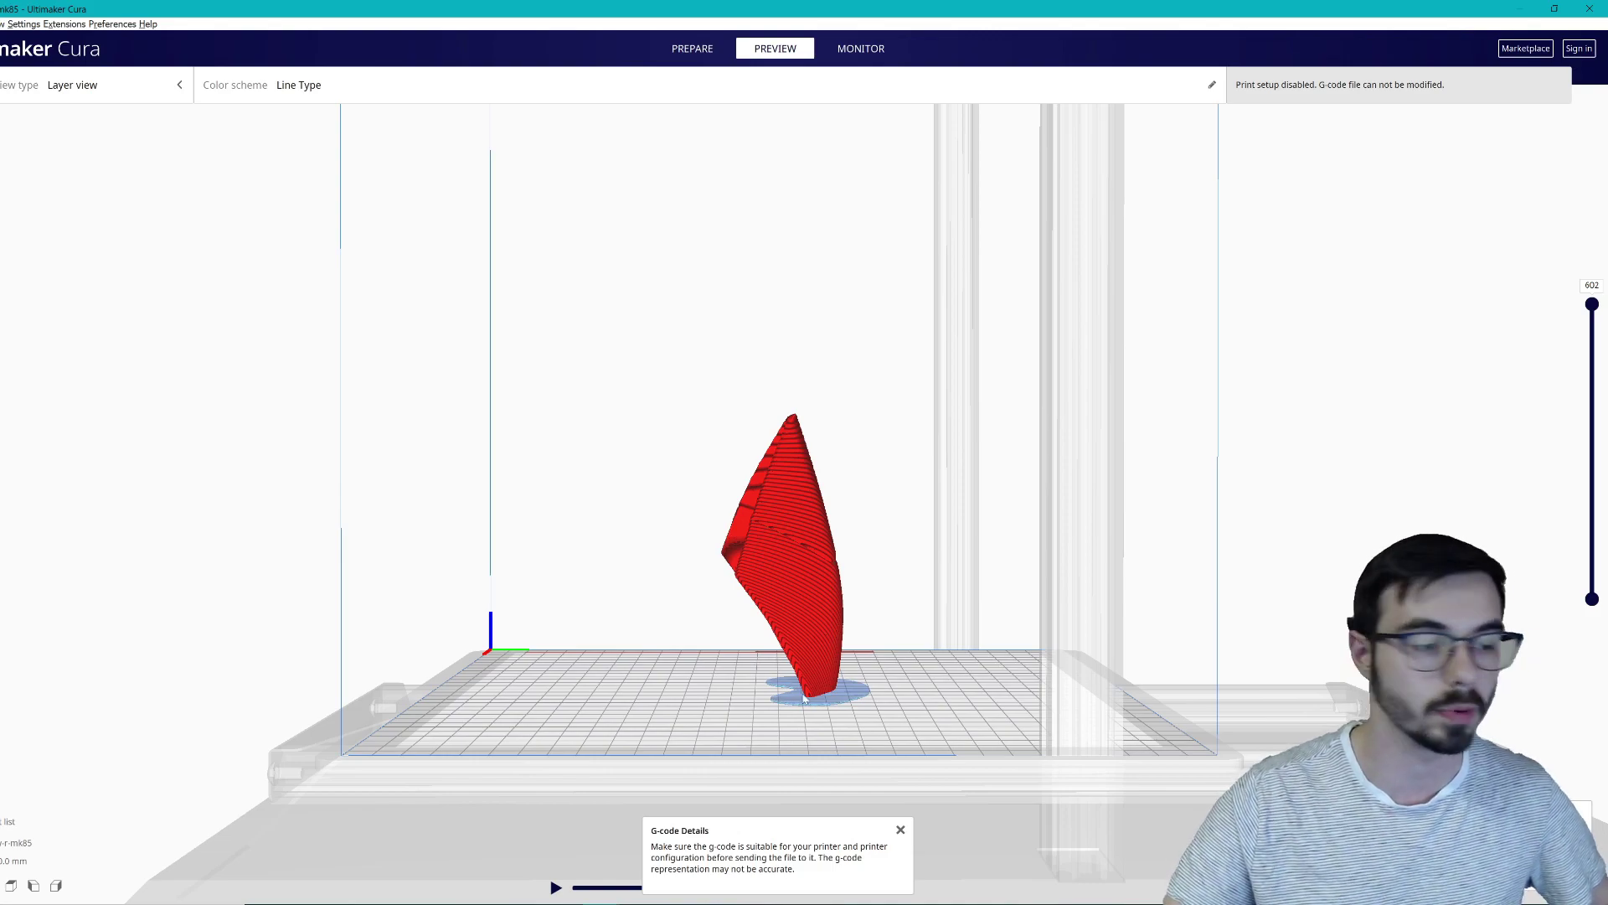
right_drag(805, 698, 884, 677)
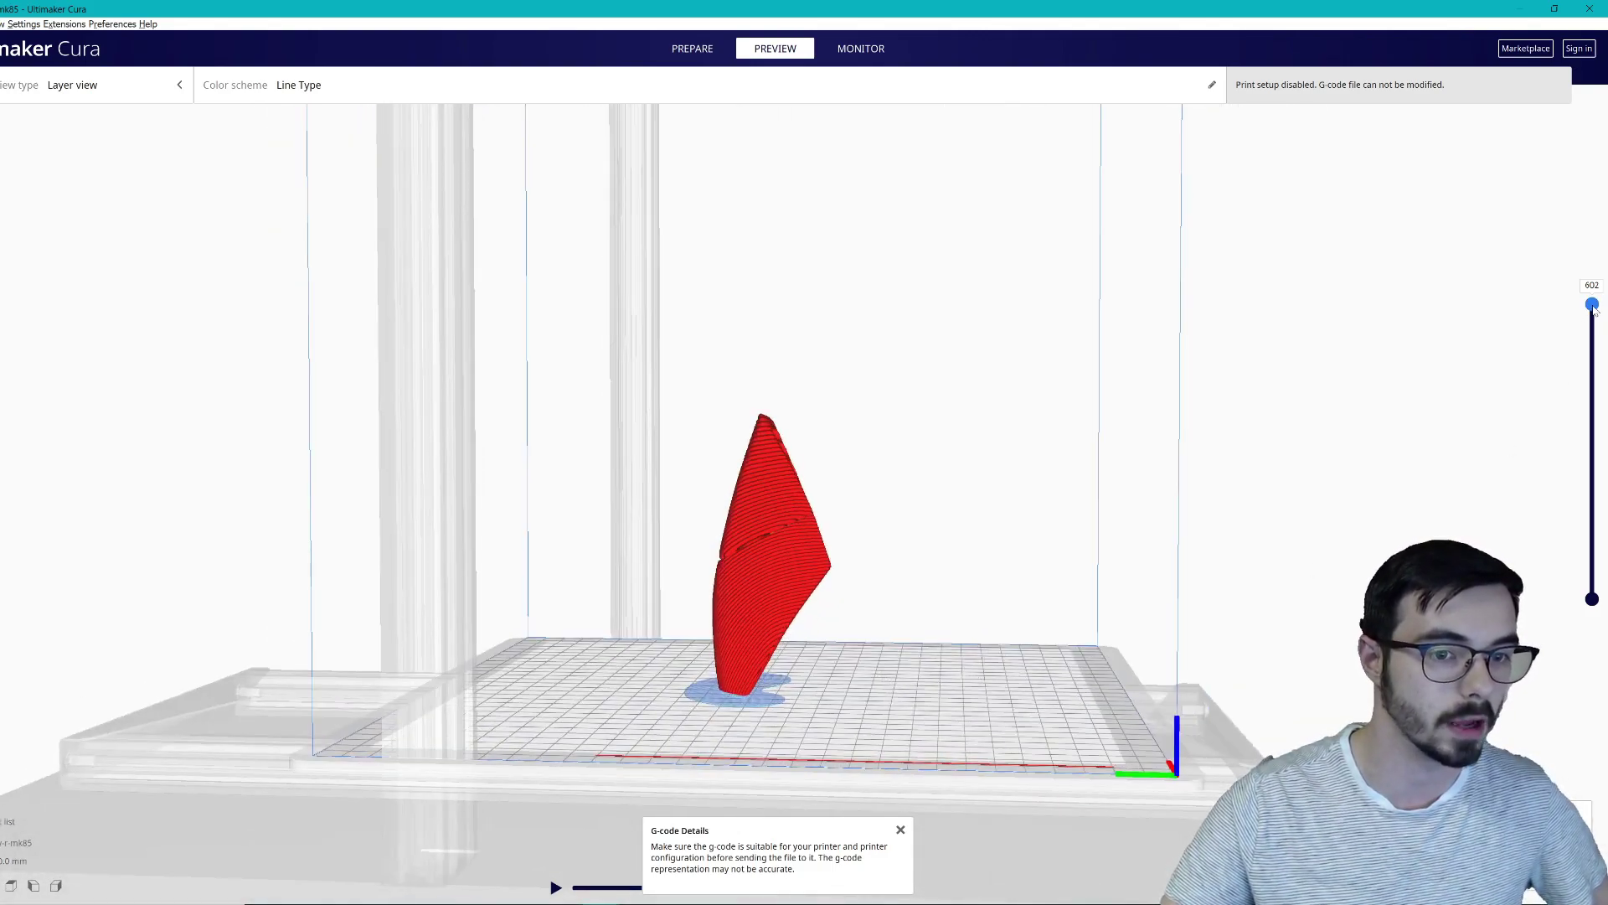
Step: Cut the preview down to layer 294 and view the part from above and around
drag(1594, 310, 1586, 456)
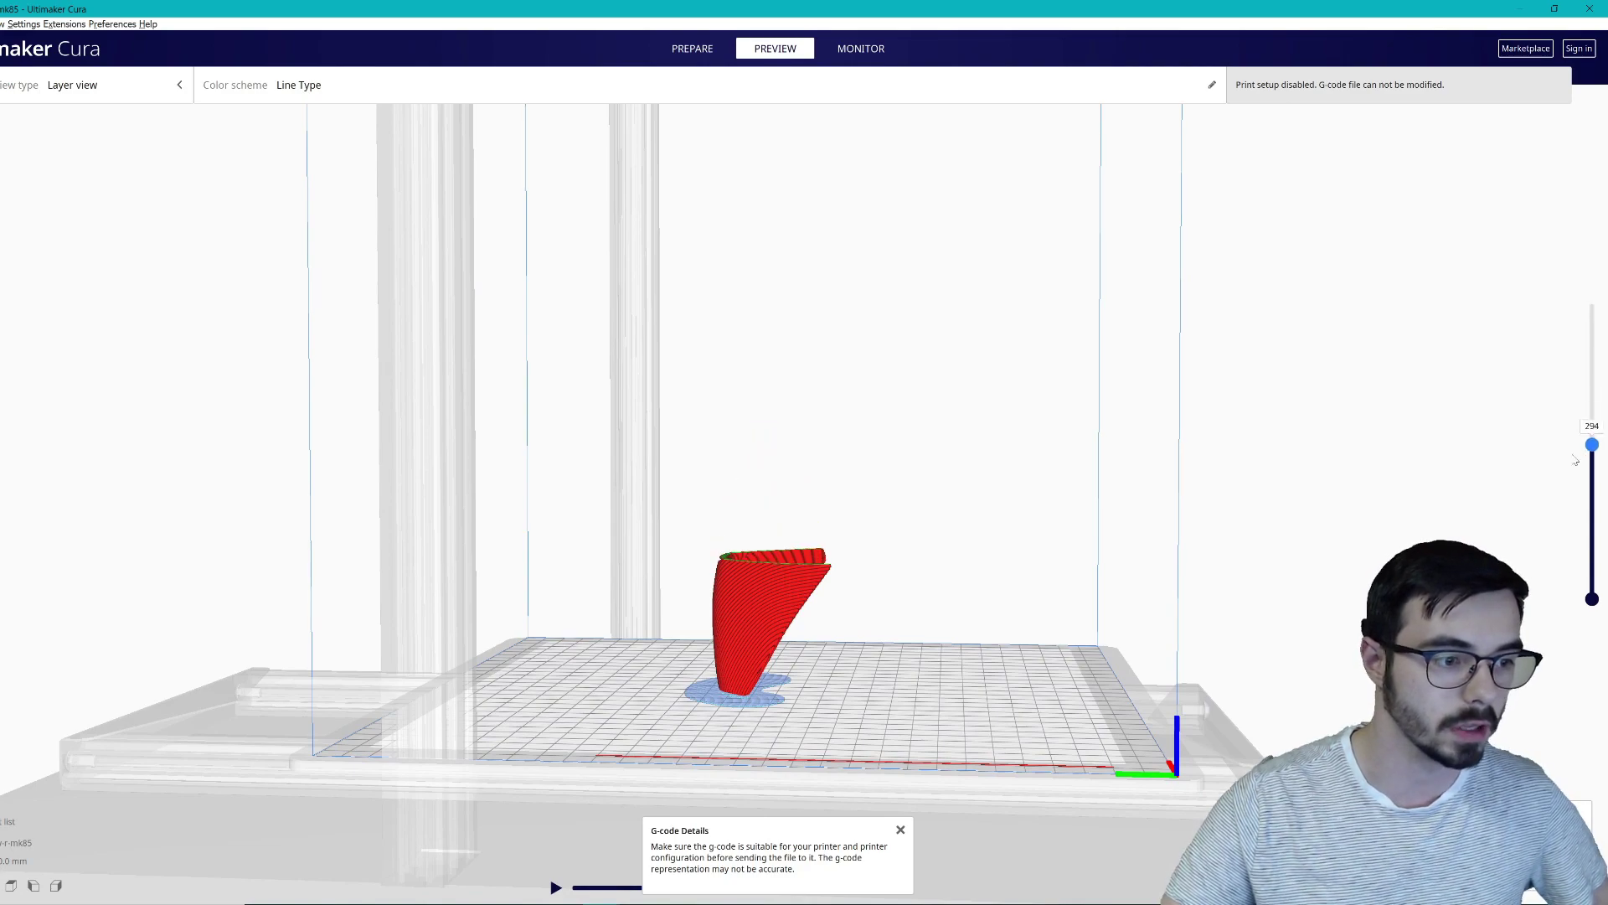
right_drag(1575, 460, 851, 601)
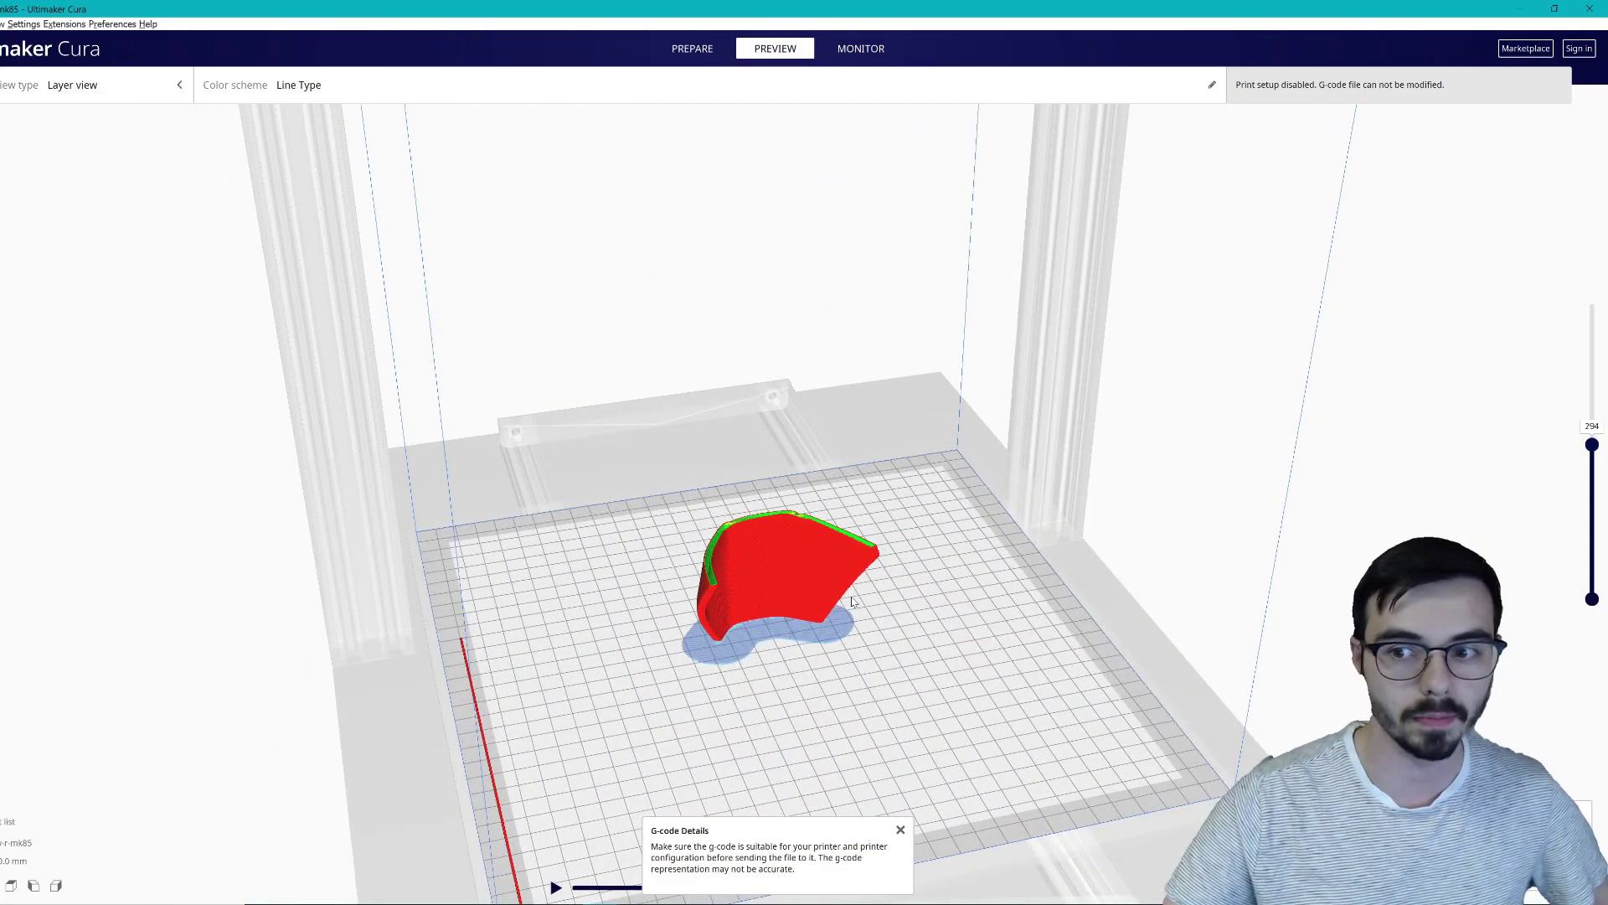
right_drag(848, 593, 1136, 593)
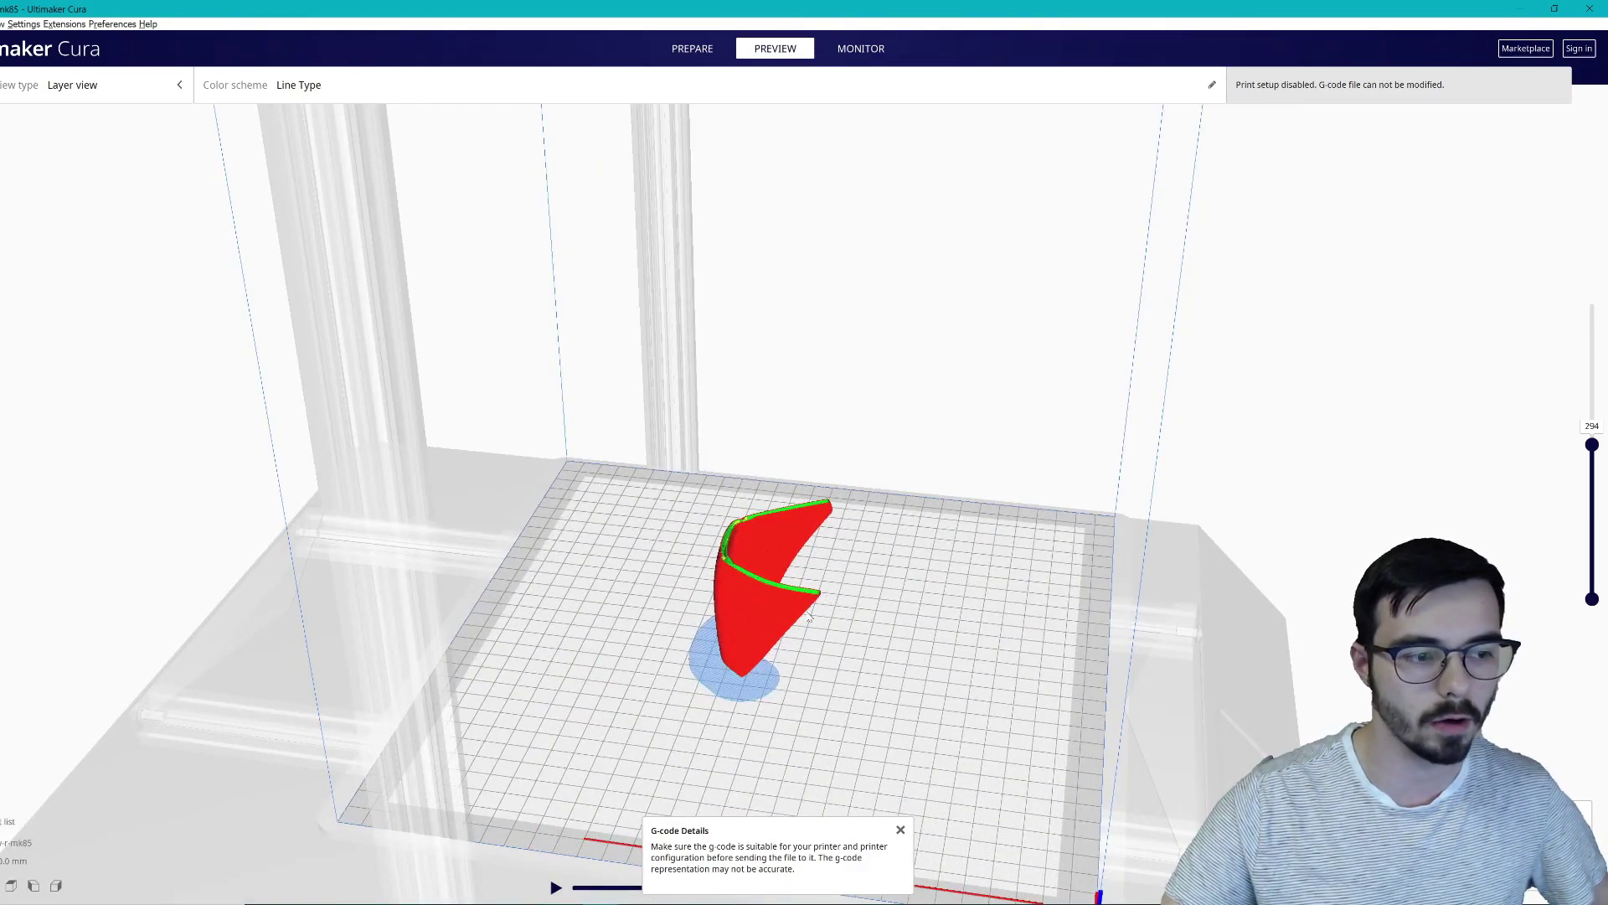
right_drag(817, 609, 664, 597)
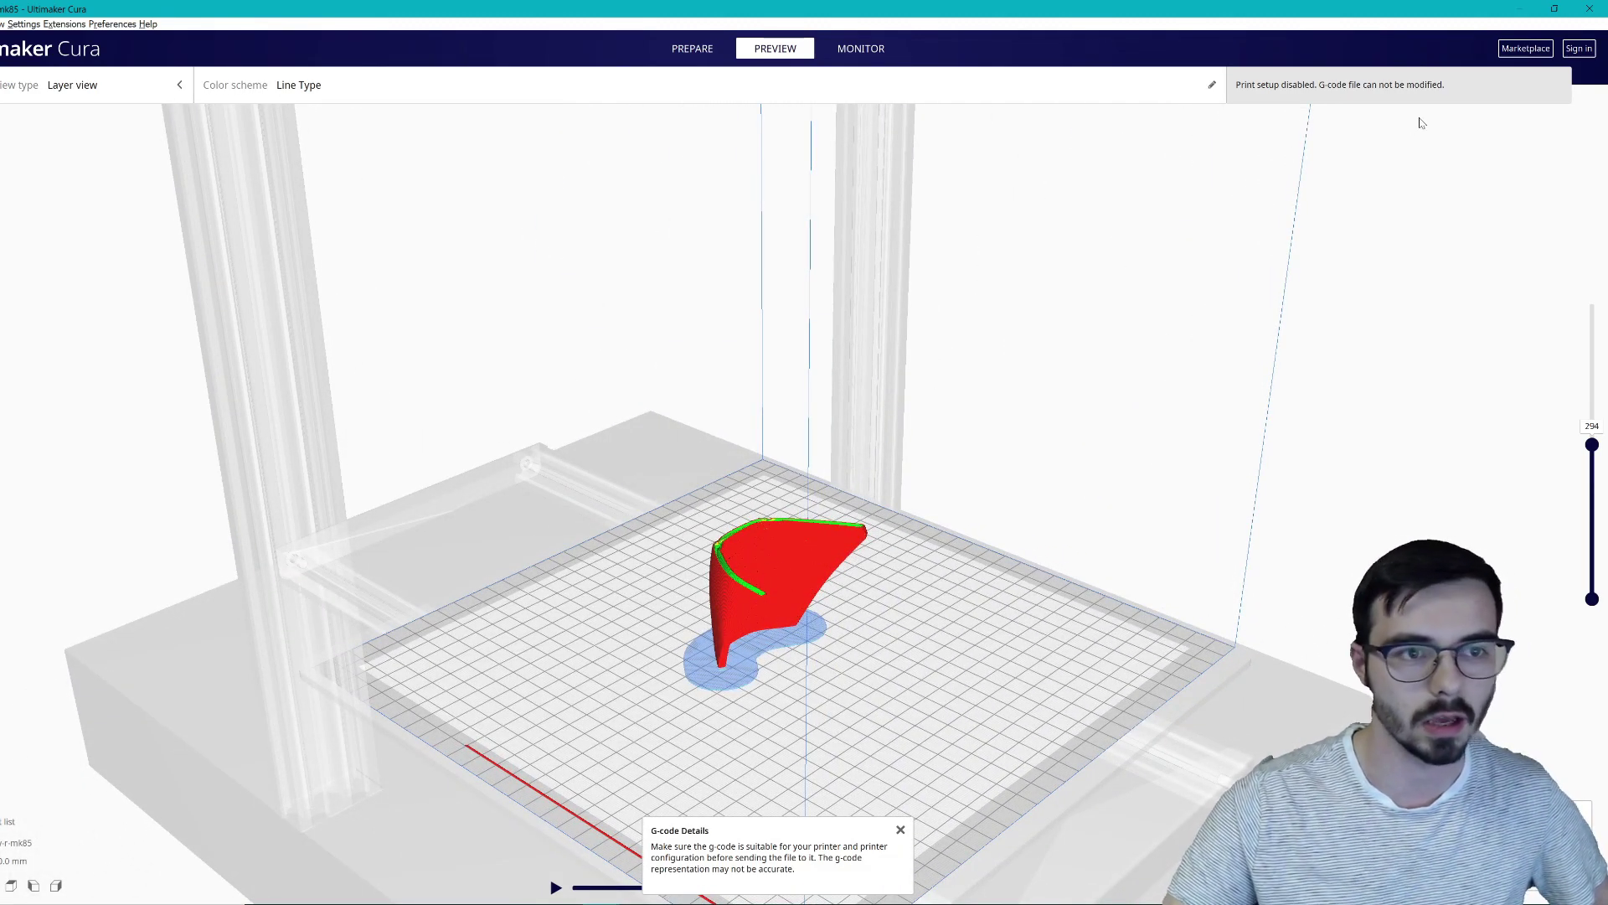
right_drag(1169, 500, 756, 666)
Step: Move to an elevated oblique view and raise the layer preview to 535
scroll(757, 666, up, 3)
scroll(757, 666, up, 3)
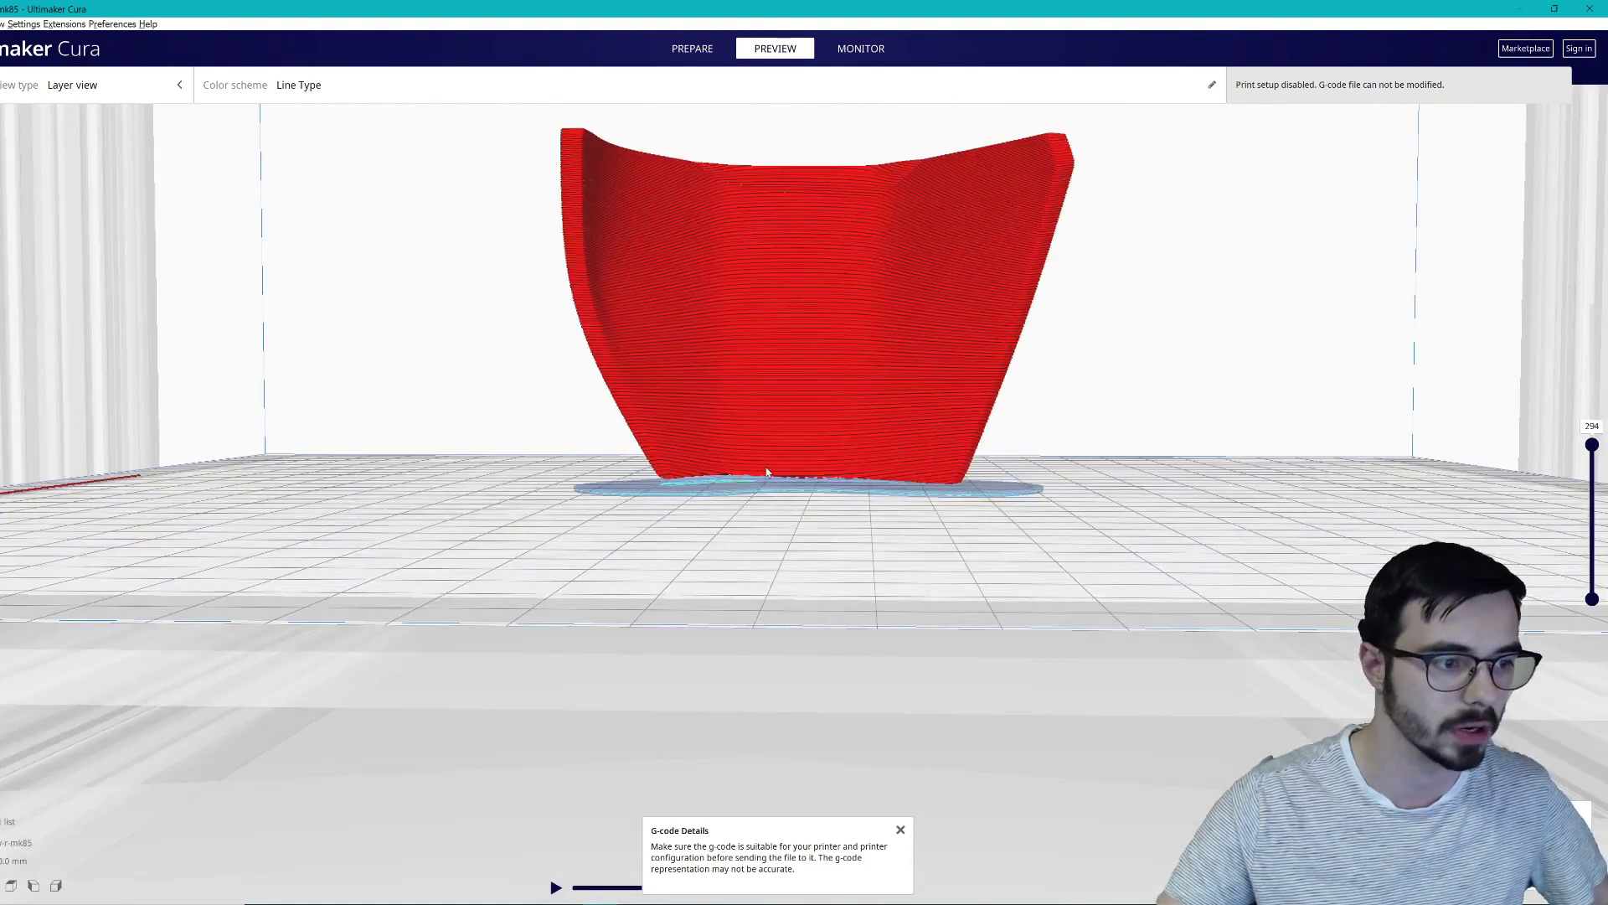
scroll(766, 474, down, 10)
right_drag(766, 473, 1565, 478)
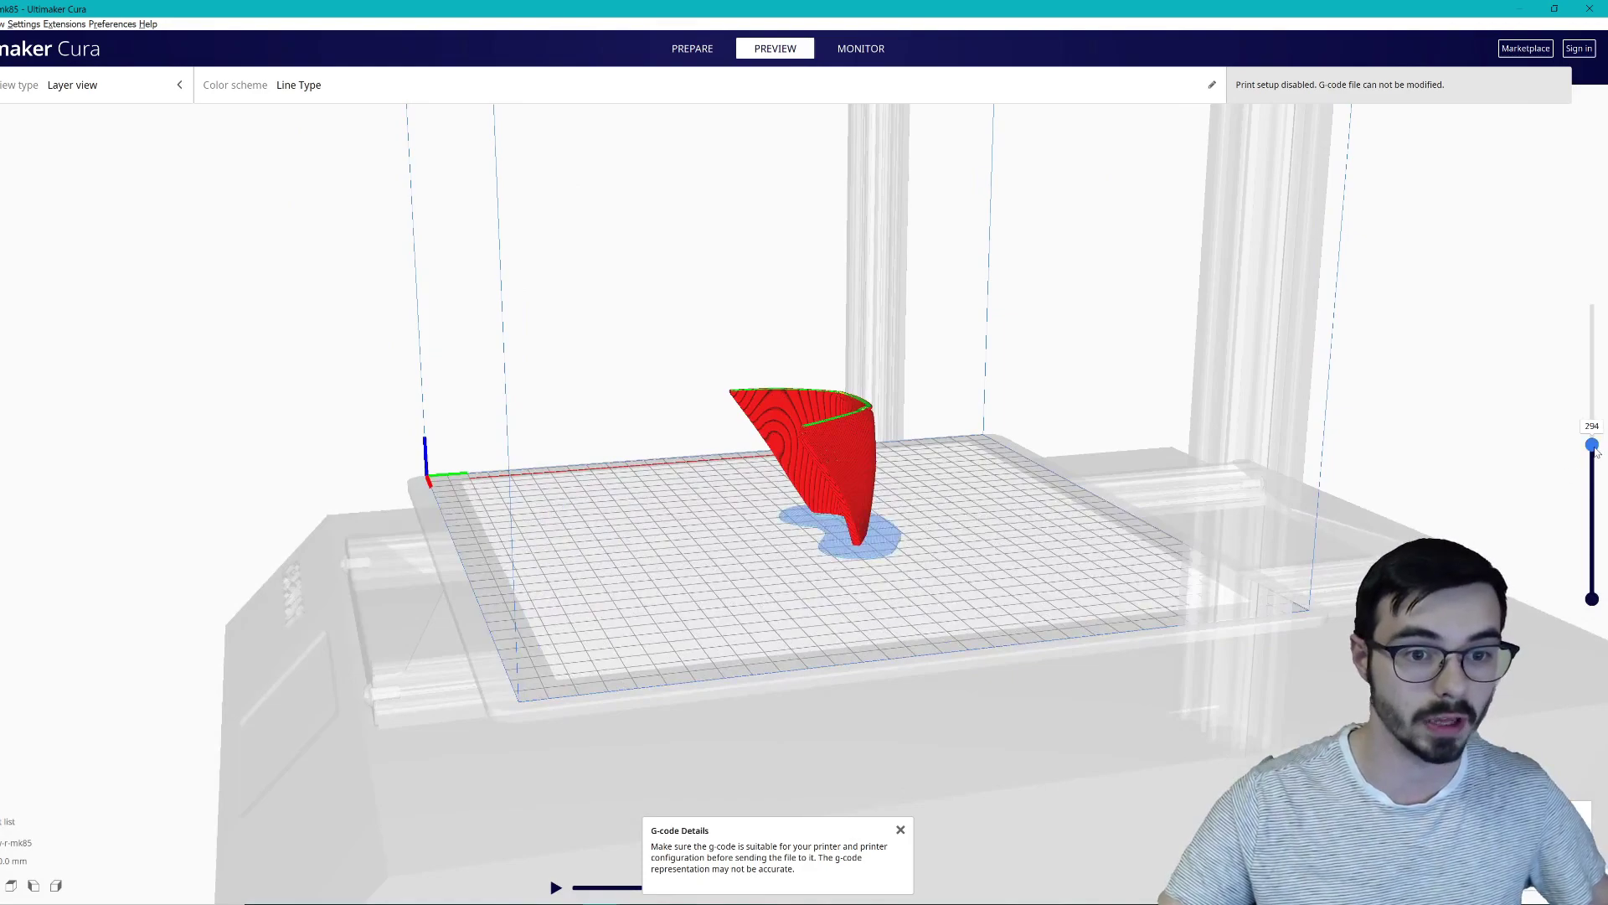
drag(1593, 446, 1562, 338)
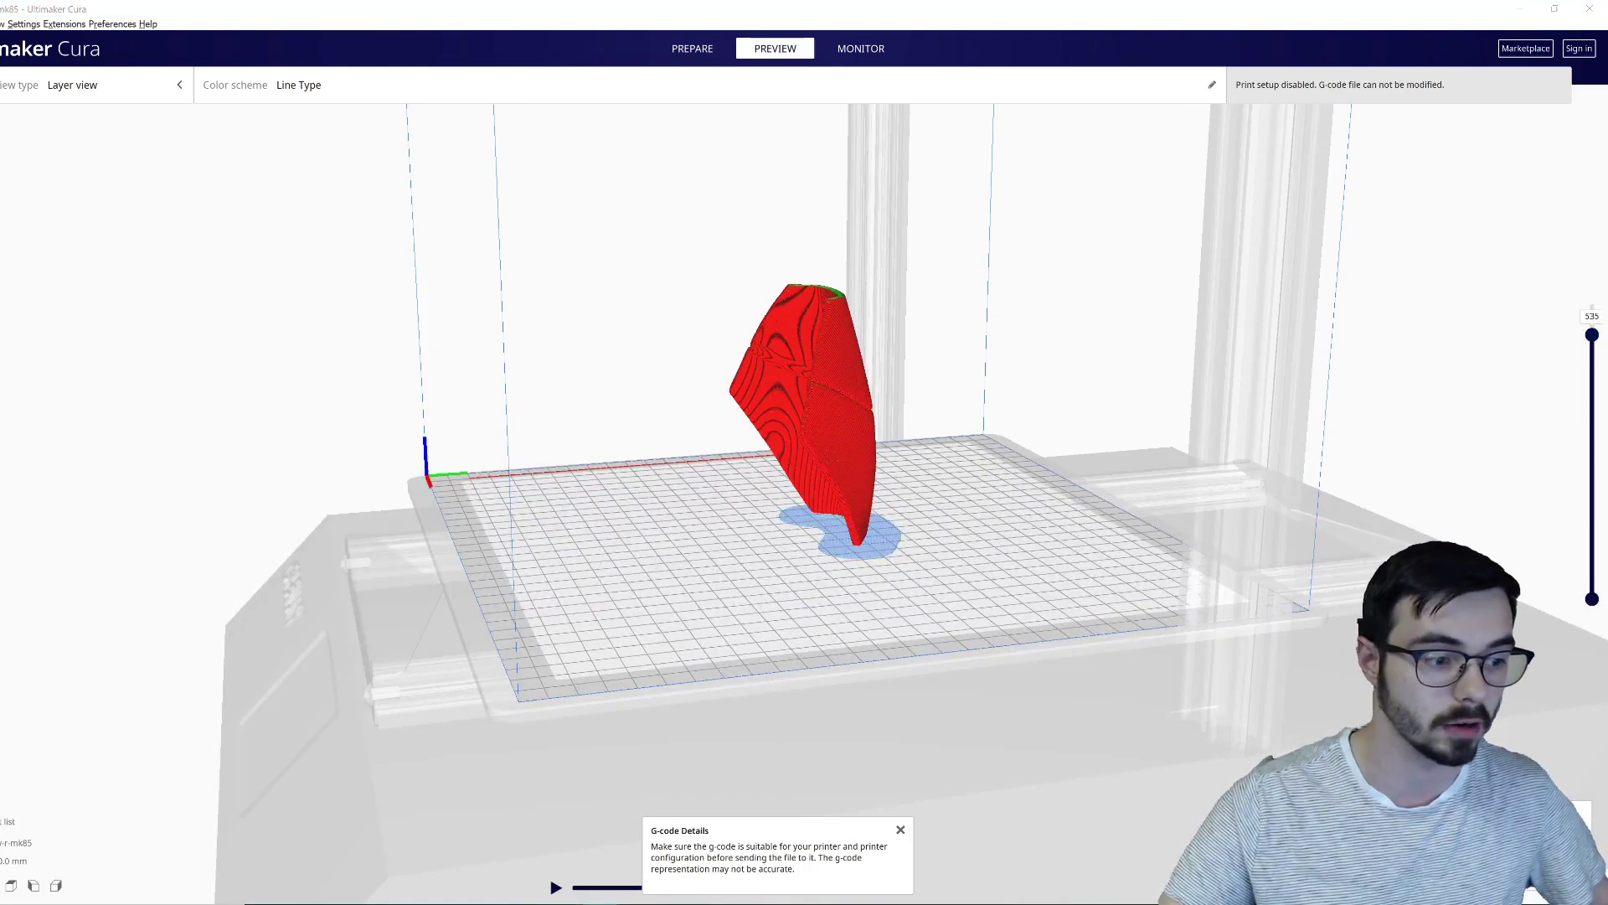
Step: Switch to the 1938-layer armor piece and orbit around it and its tall support pillars
mouse_move(584, 900)
click(689, 871)
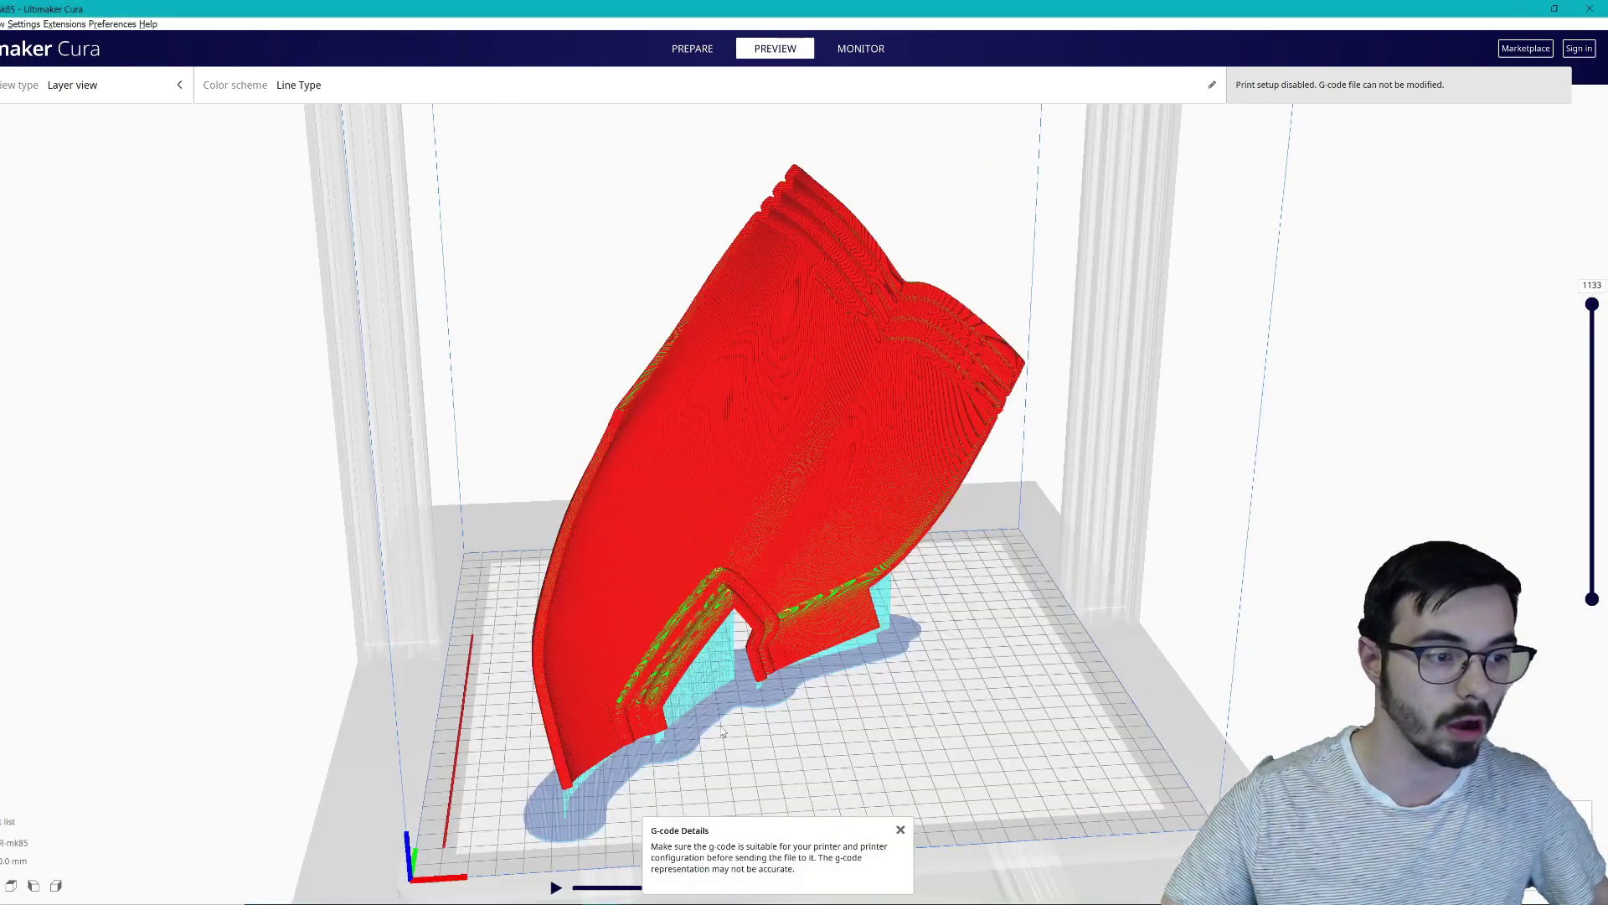
right_drag(614, 697, 1002, 707)
right_drag(919, 602, 1123, 634)
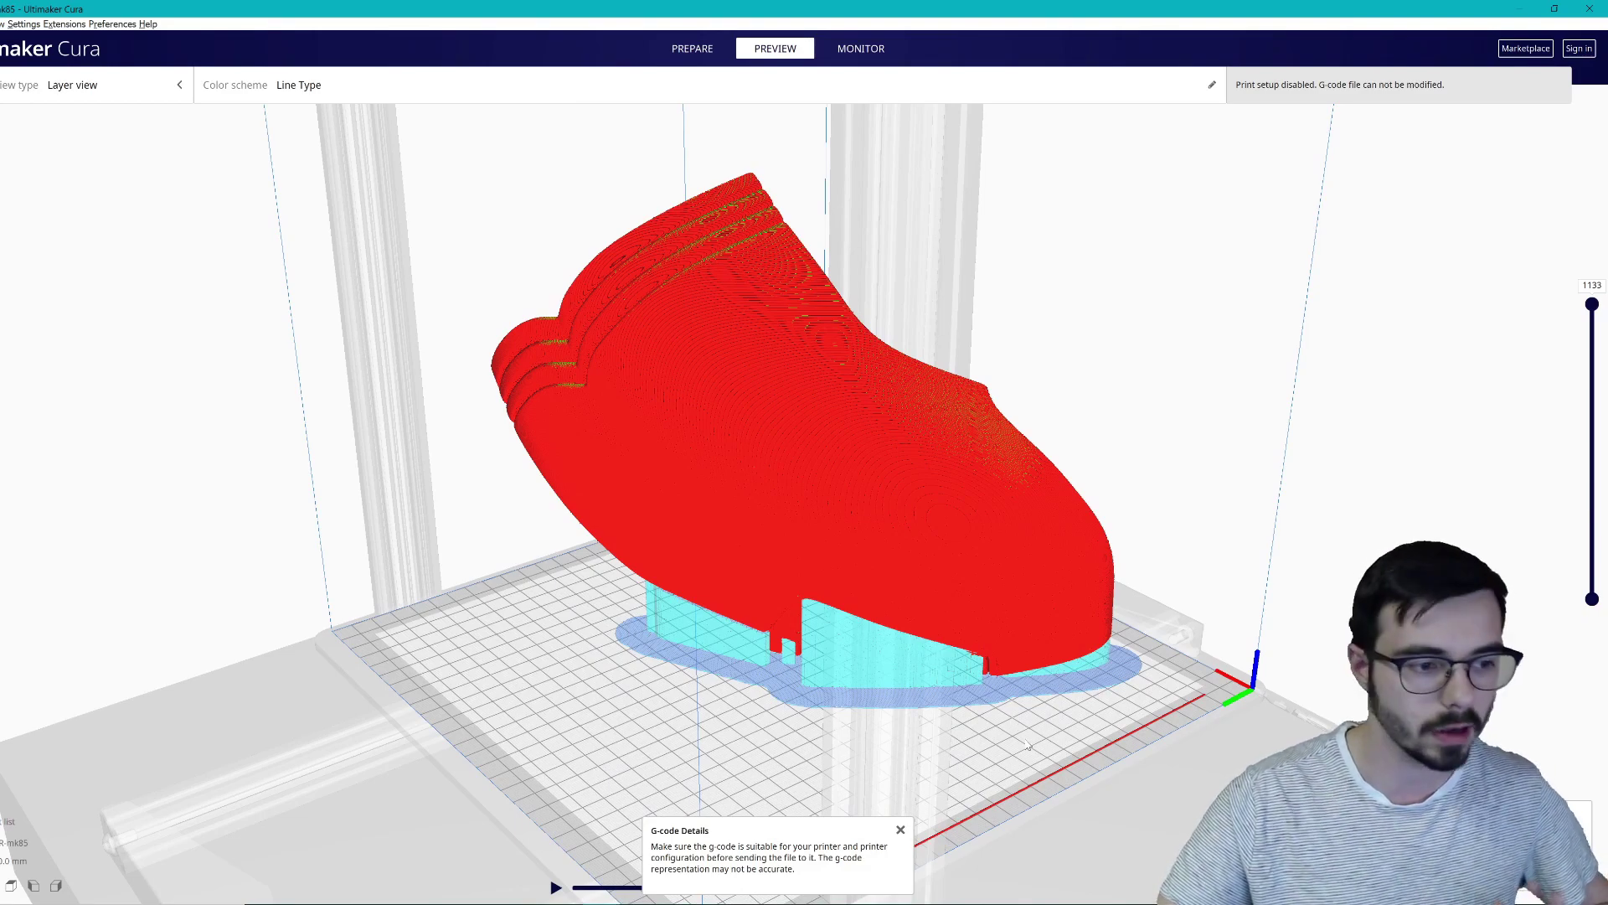
right_drag(1029, 746, 977, 695)
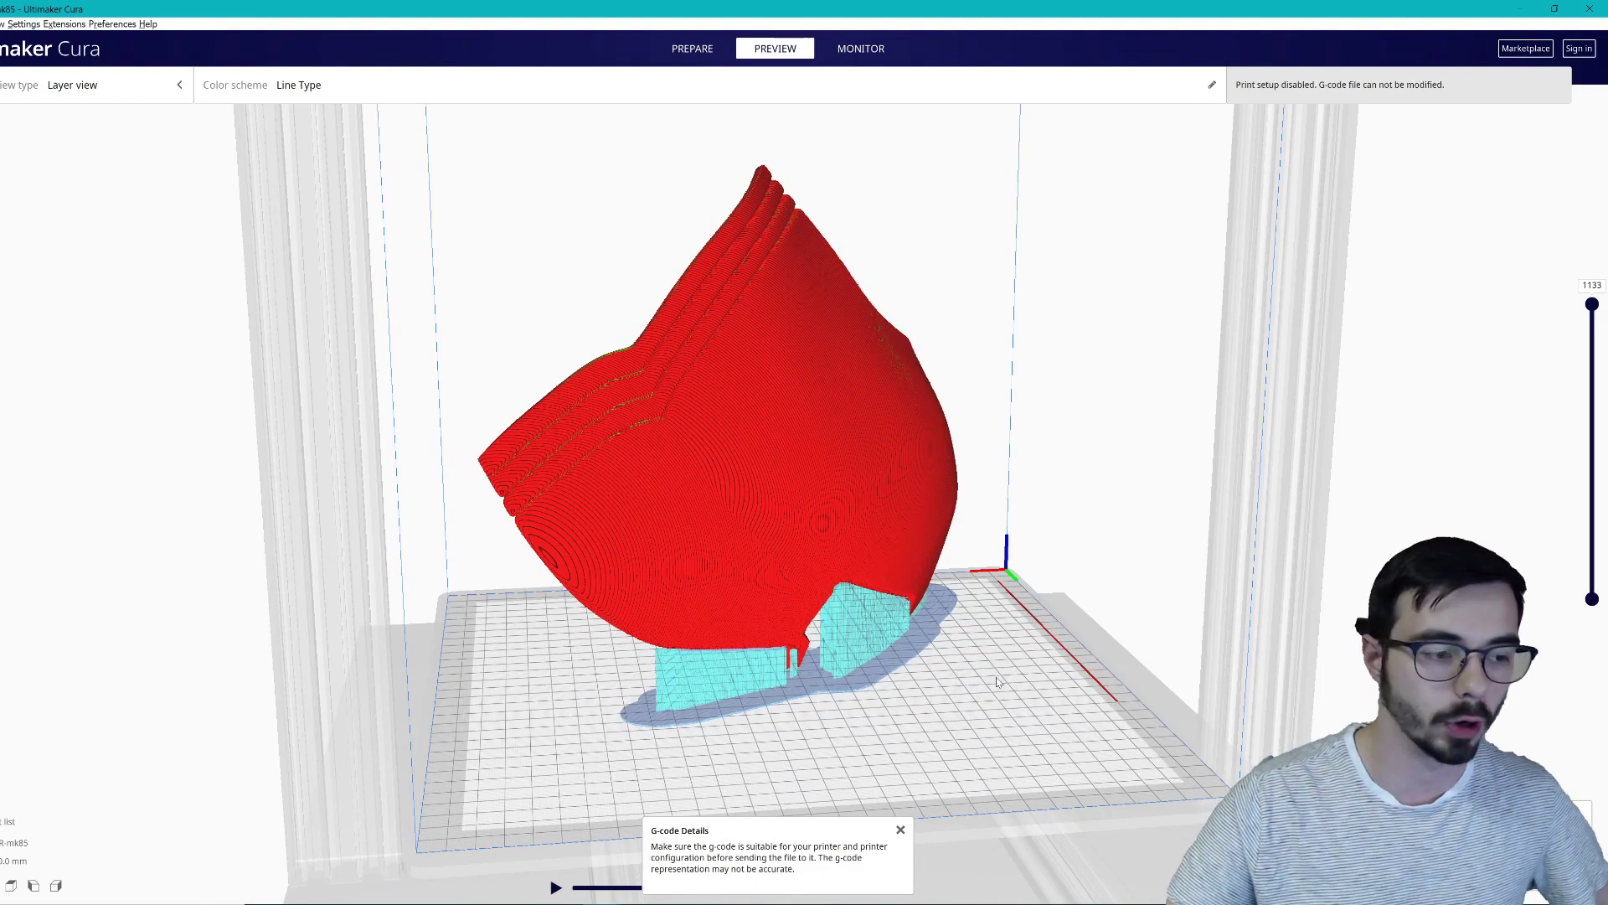
right_drag(996, 682, 841, 676)
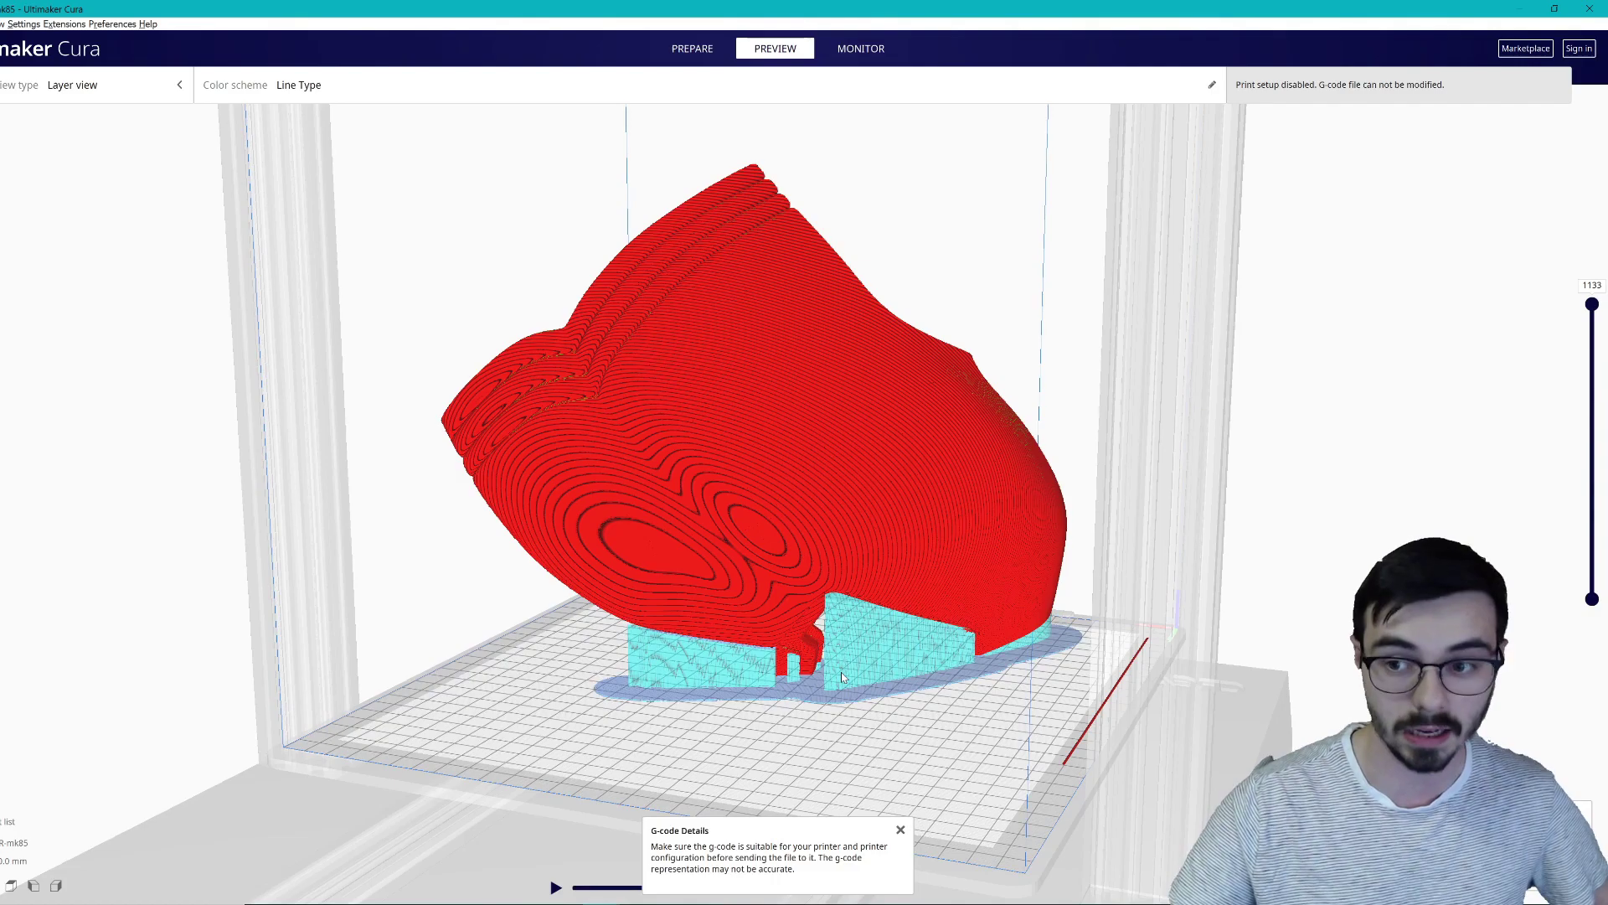
right_drag(793, 673, 1138, 649)
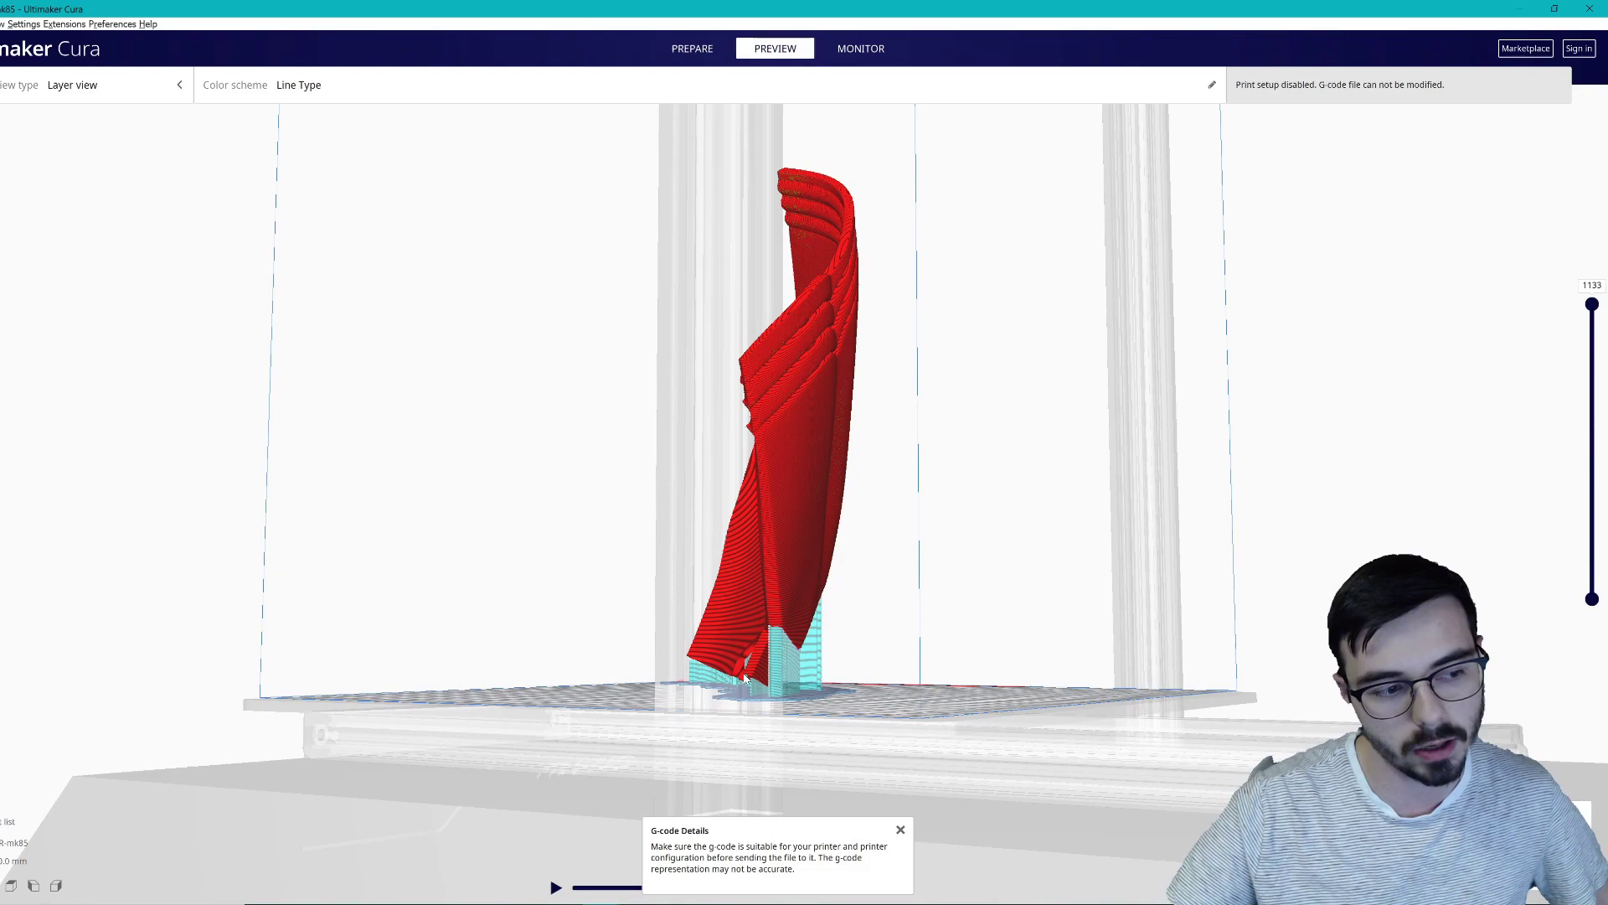
right_drag(895, 618, 826, 269)
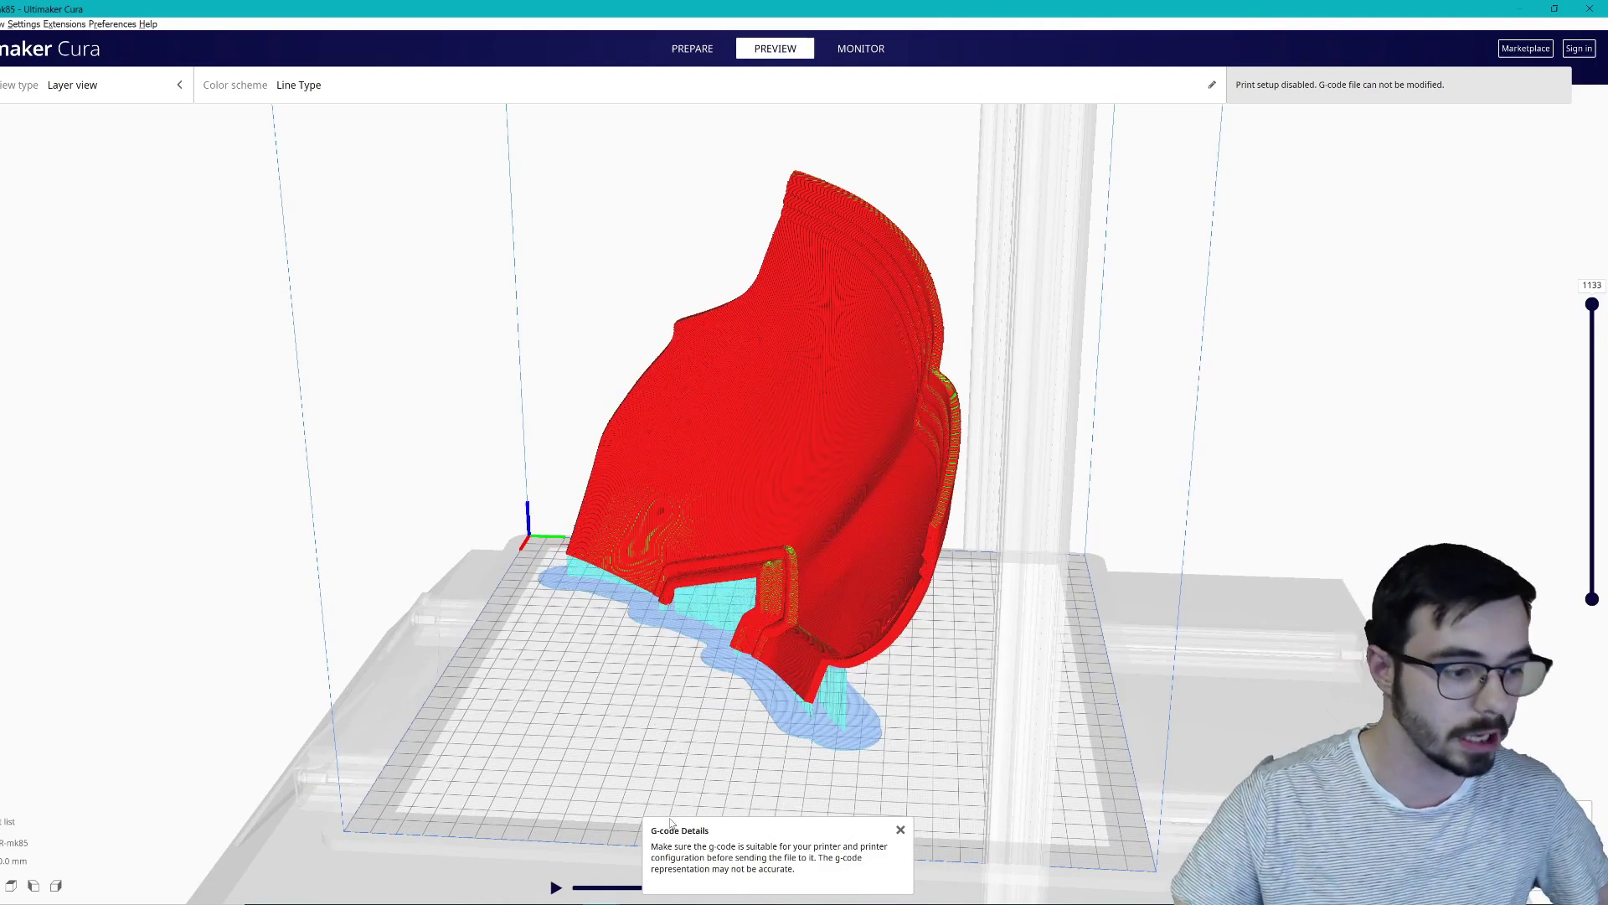
Step: Bring the 1938-layer piece forward and orbit to a new angle on its supports
mouse_move(601, 903)
click(363, 842)
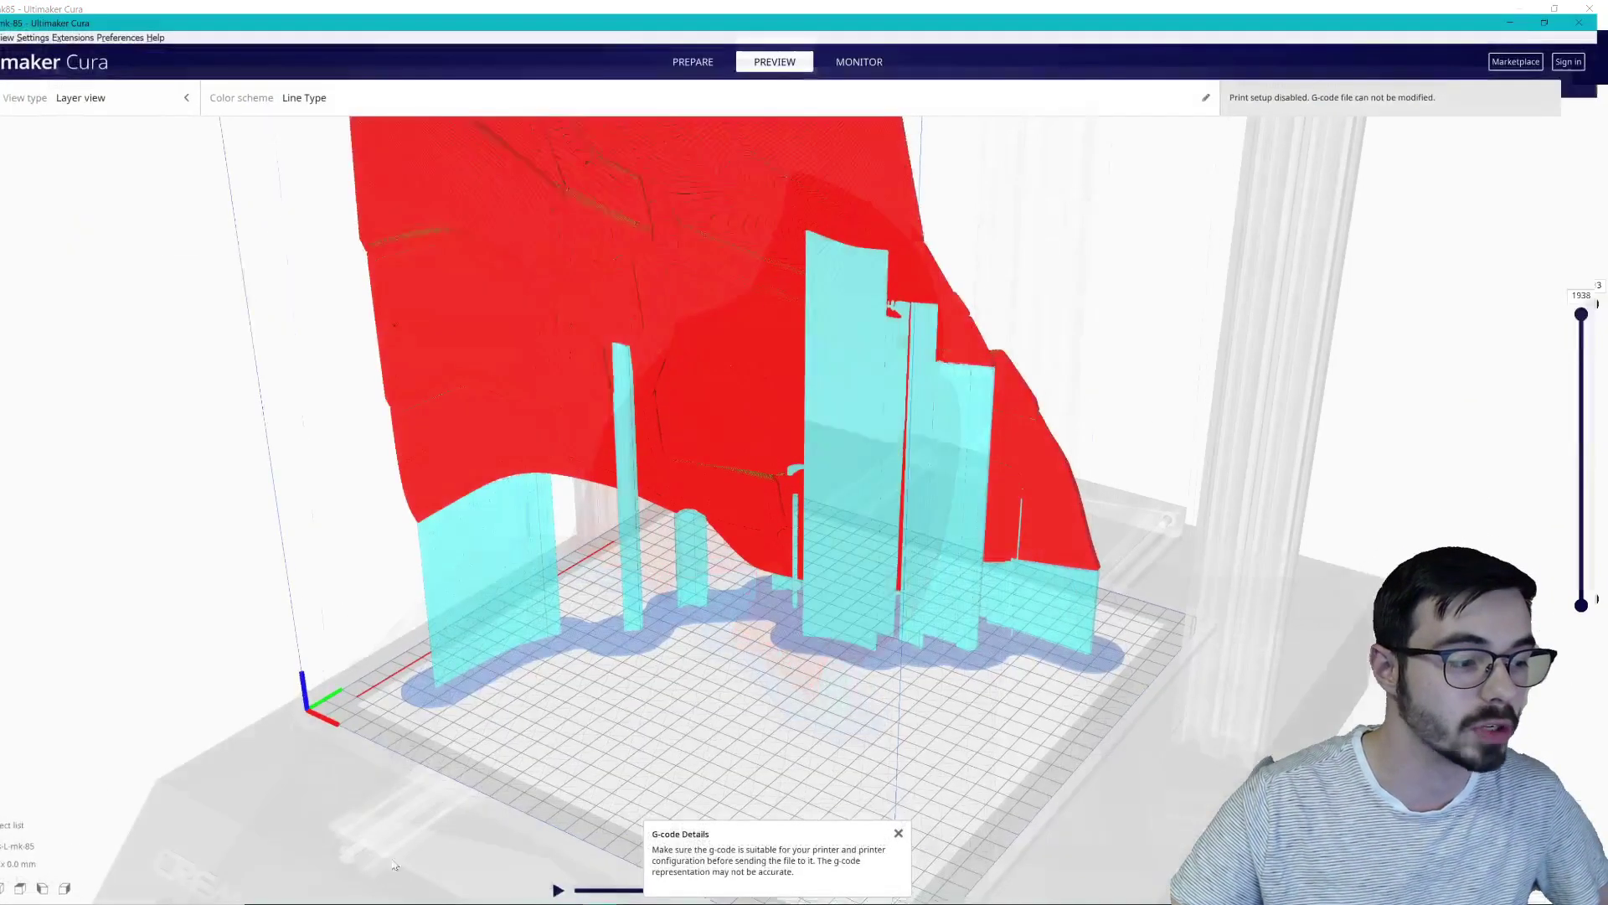
right_drag(1143, 635, 968, 413)
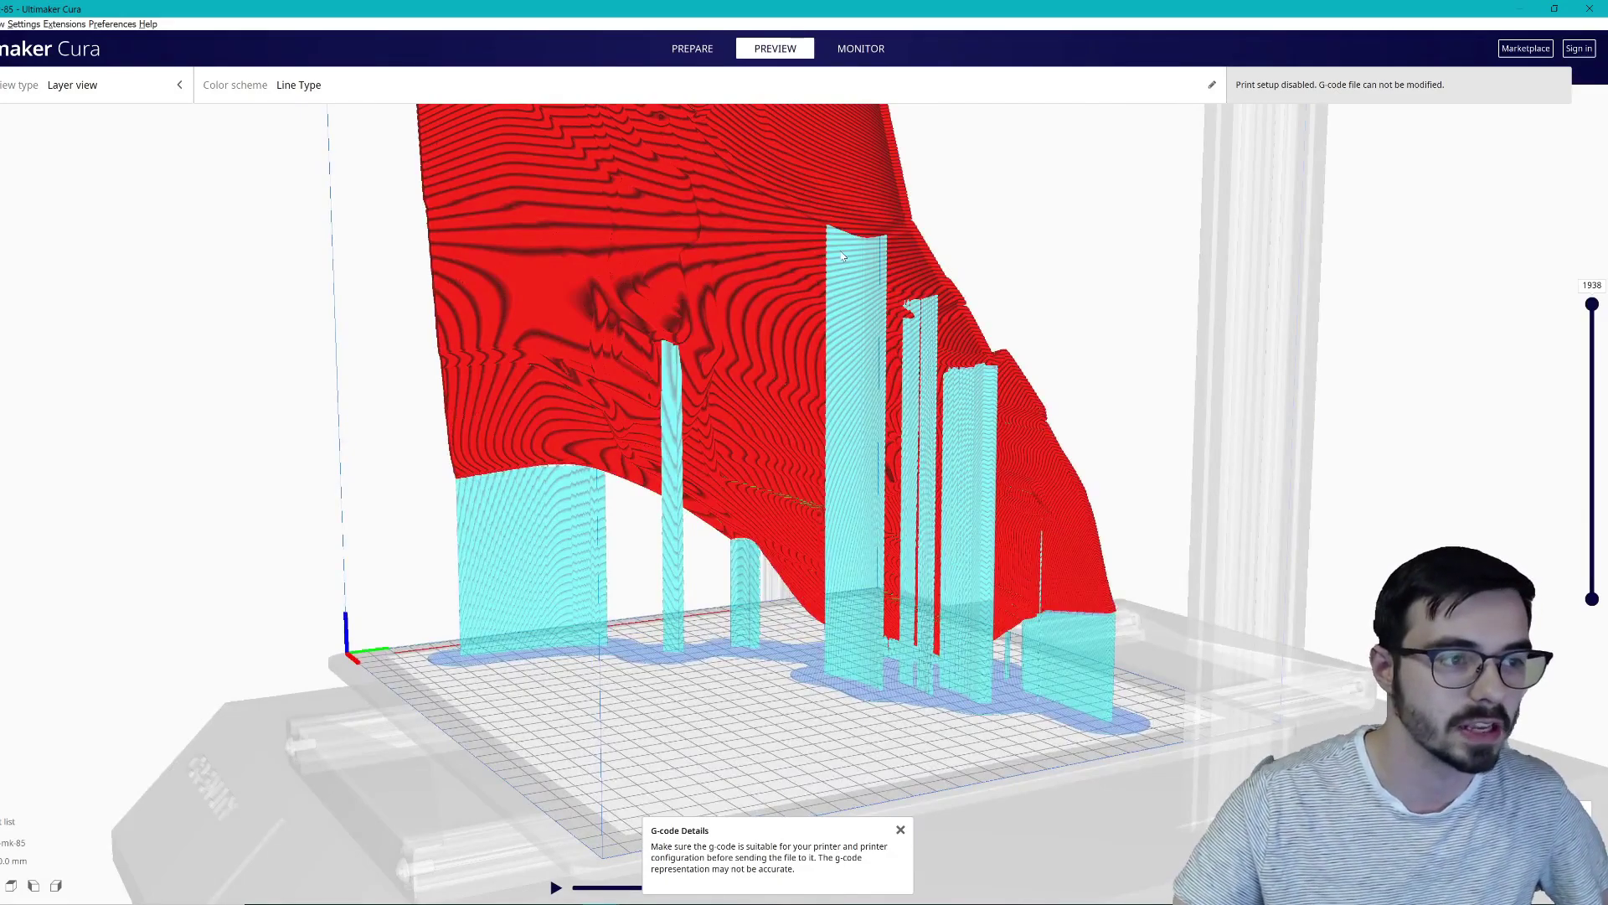
scroll(843, 256, up, 10)
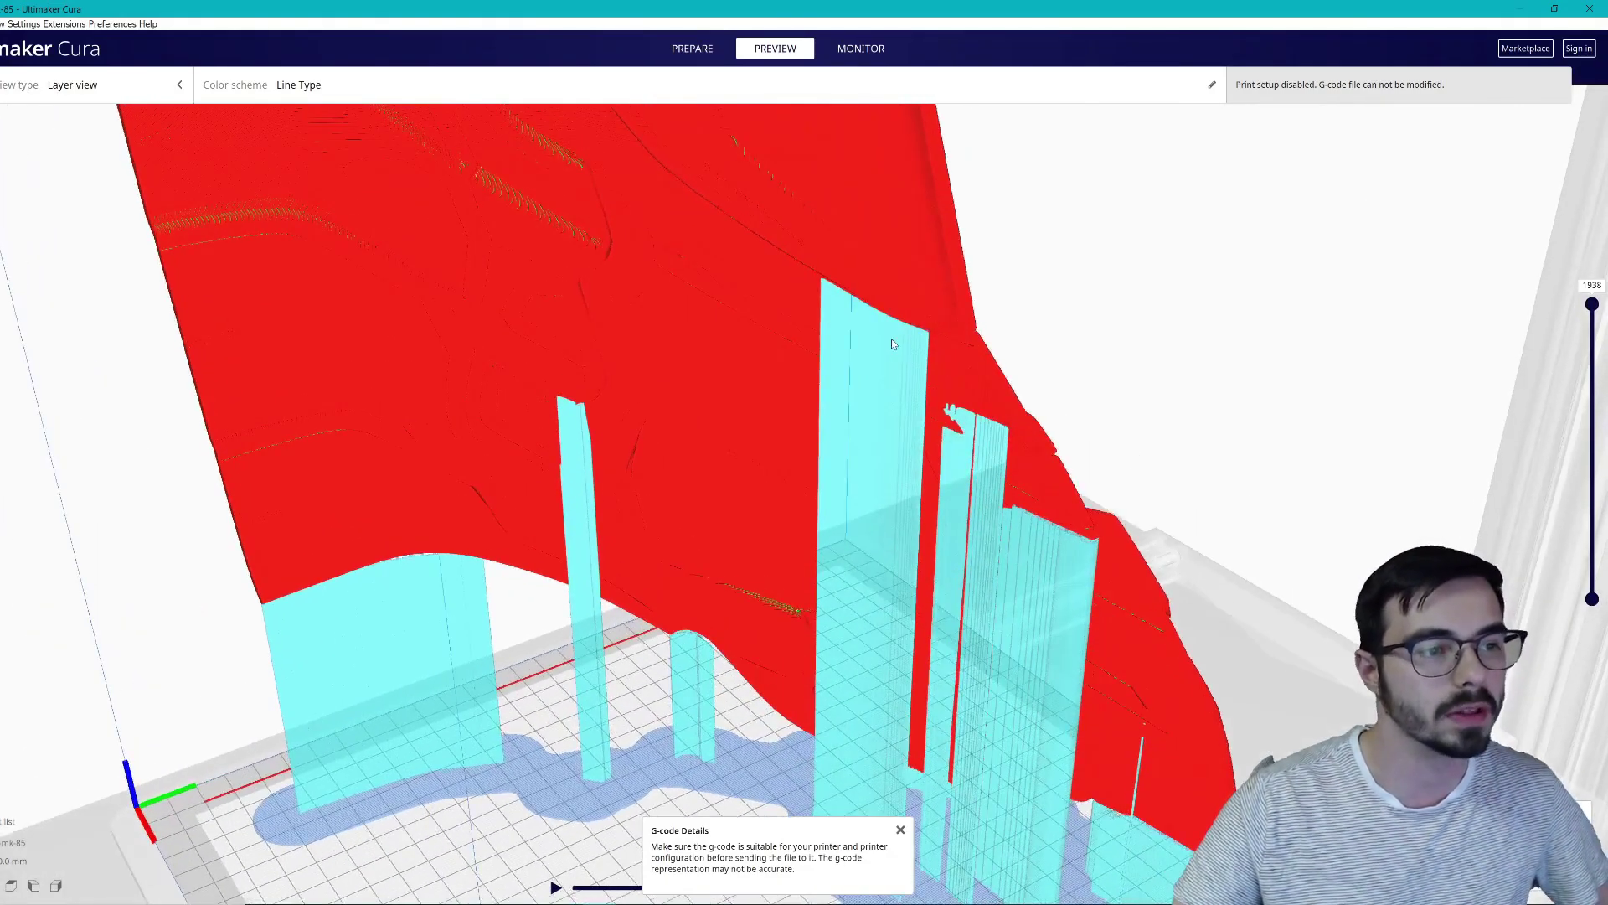
right_drag(930, 317, 1284, 336)
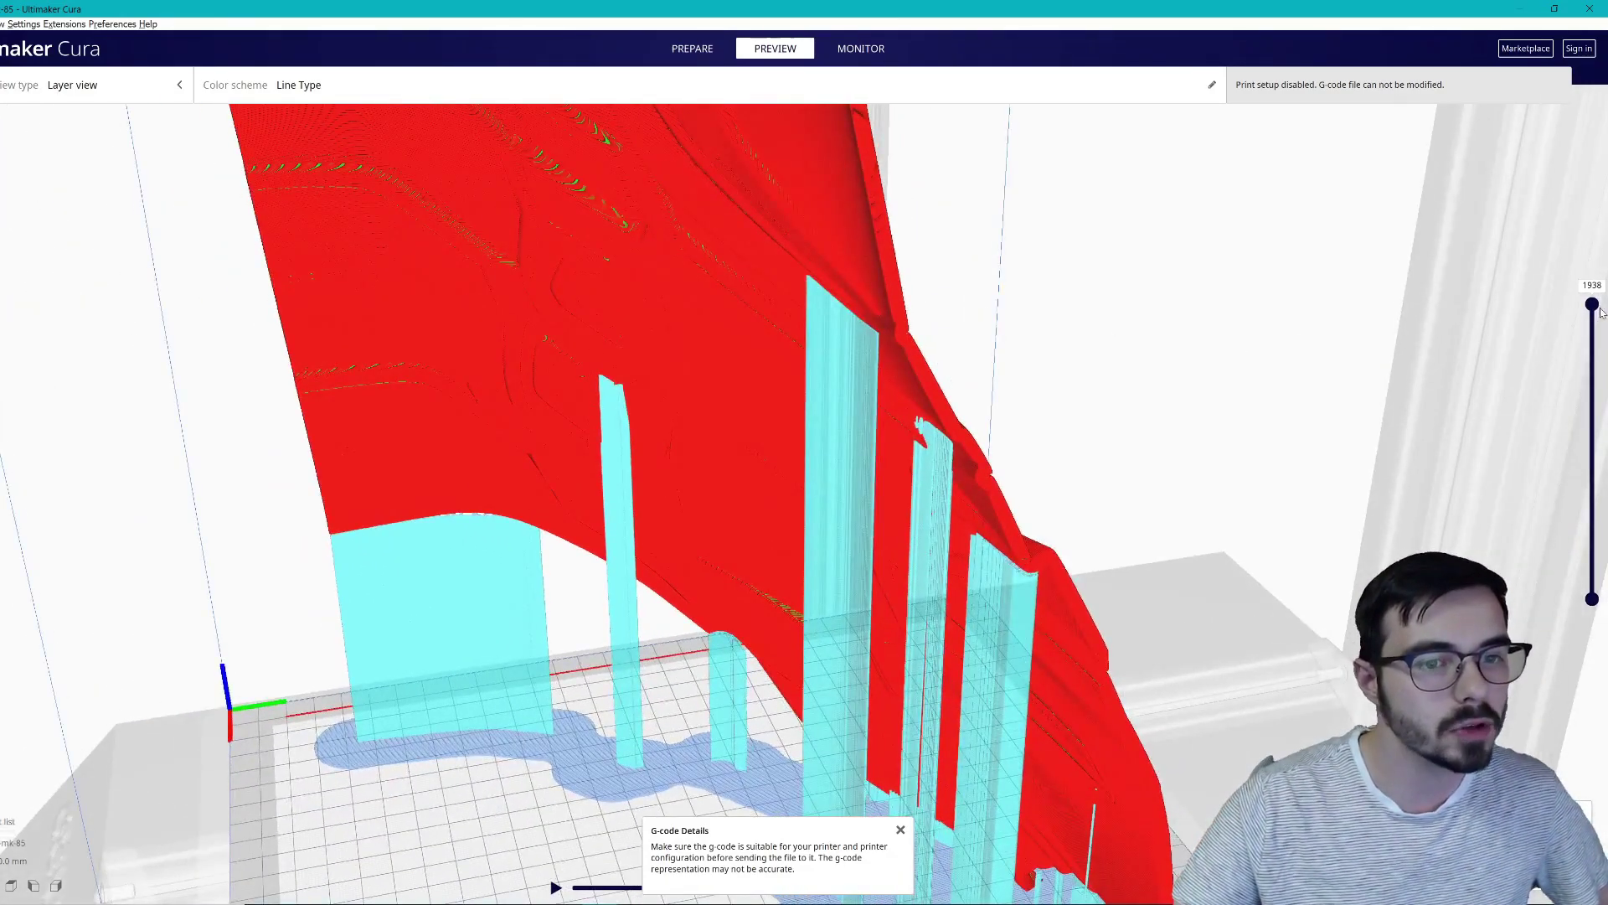
Step: Cut the preview lower, step it up to layer 1114, then show all layers again
drag(1599, 310, 1549, 453)
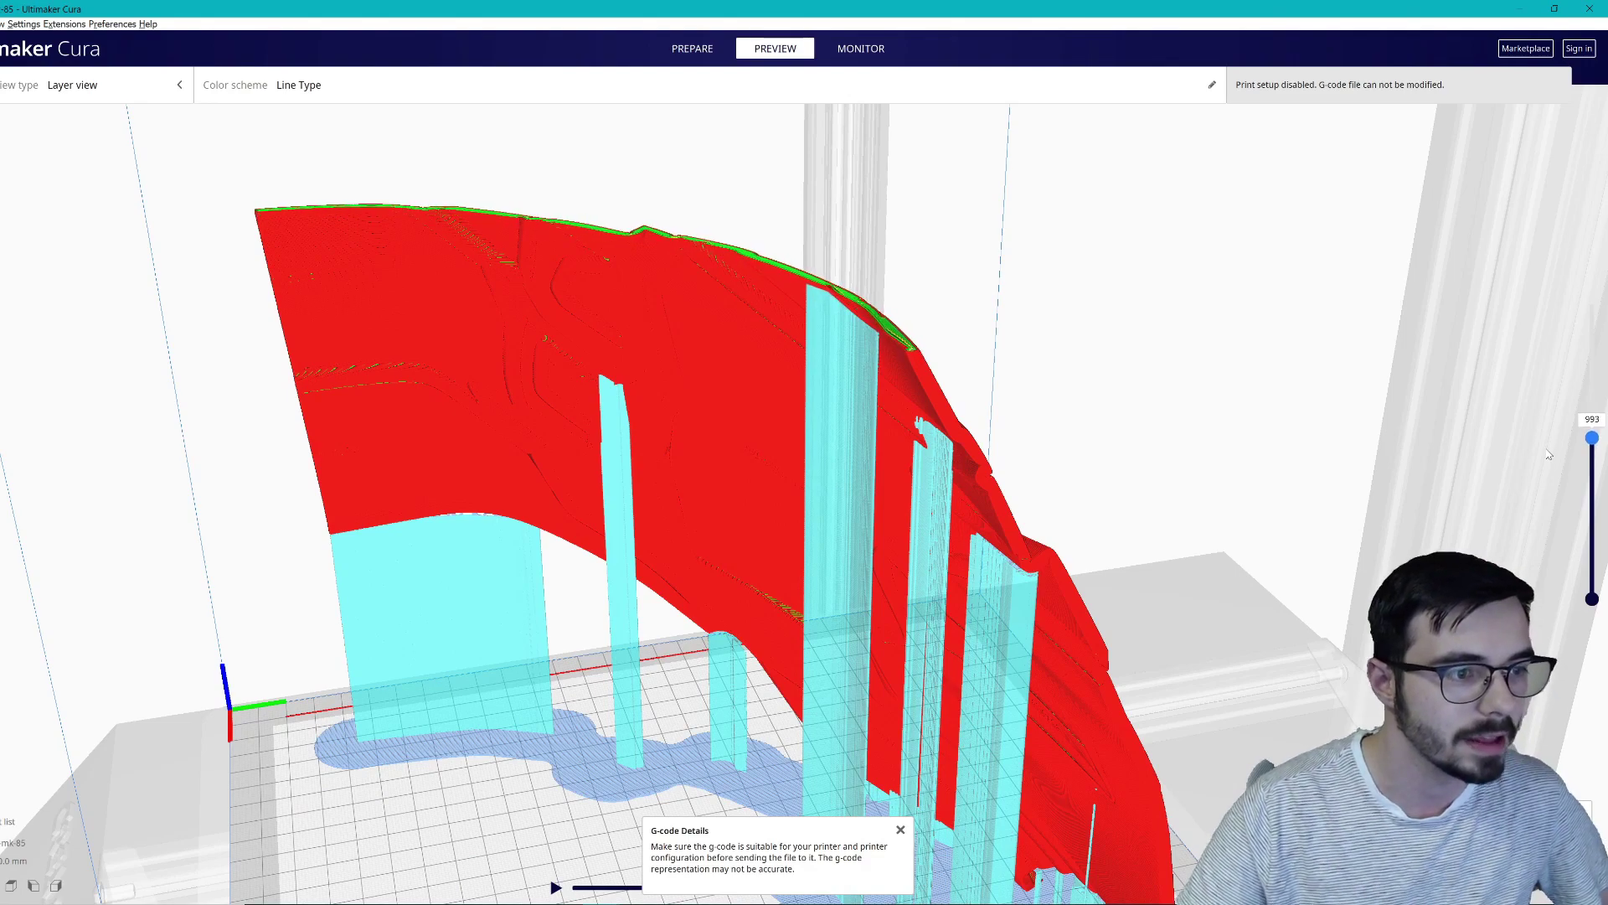
key(Up)
key(Up)
key(Up)
key(Up)
key(Up)
key(Up)
key(Up)
key(Up)
key(Up)
key(Up)
key(Up)
key(Up)
key(Up)
key(Up)
key(Up)
key(Up)
key(Up)
key(Up)
key(Up)
key(Up)
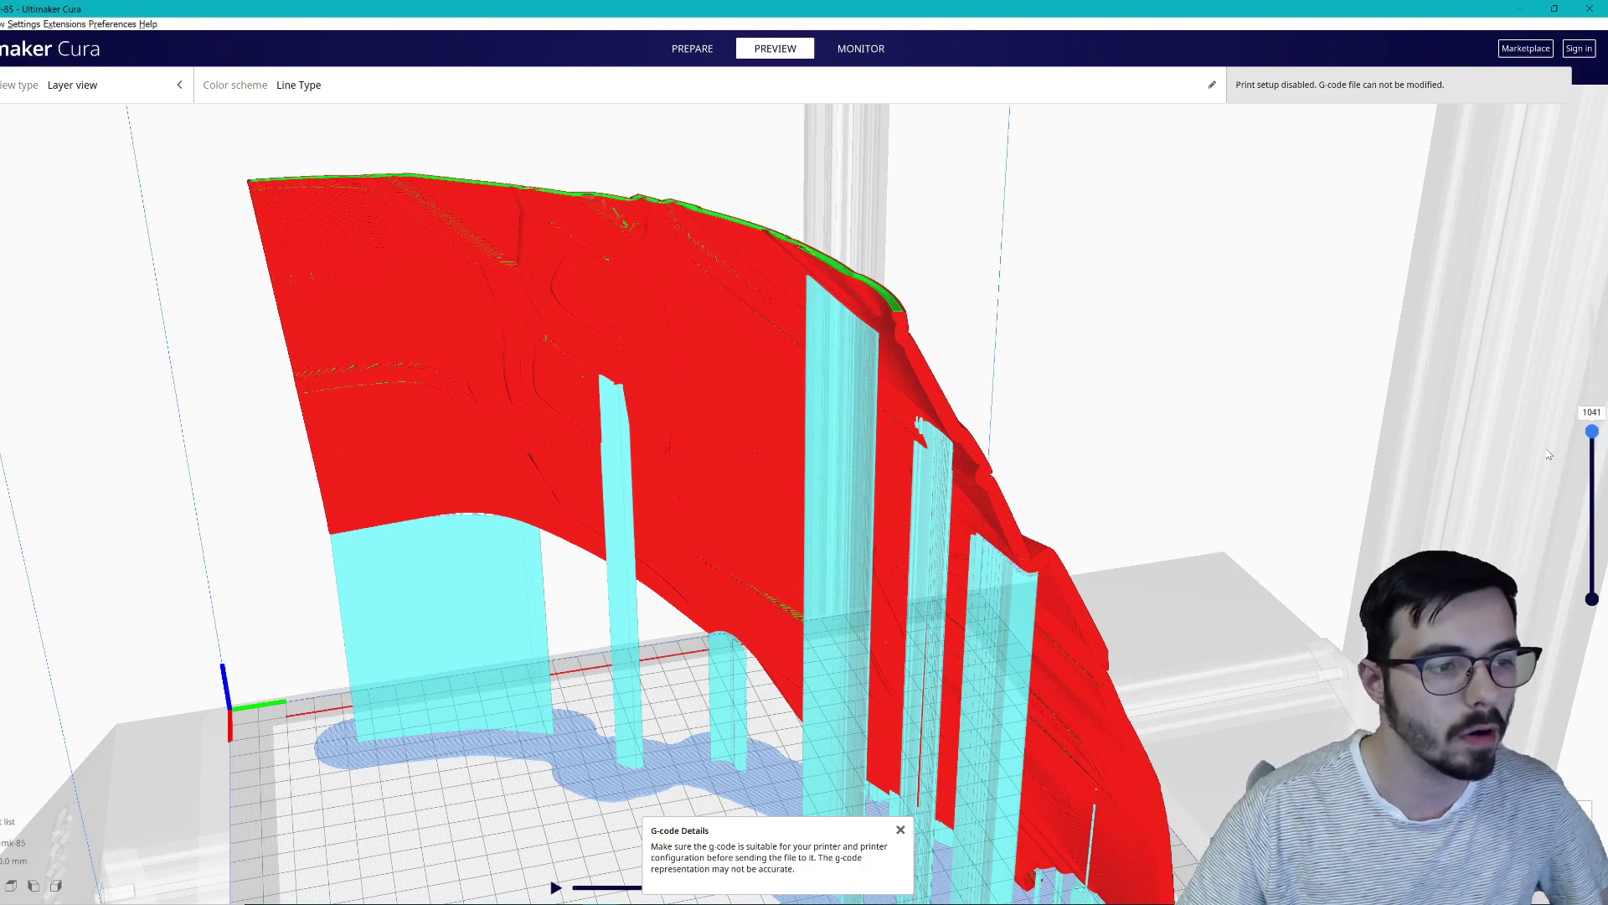
key(Up)
key(Up)
key(Up)
key(Up)
key(Up)
key(Up)
key(Up)
key(Up)
key(Up)
key(Up)
key(Up)
key(Up)
key(Up)
key(Up)
key(Up)
key(Up)
key(Up)
key(Up)
key(Up)
key(Up)
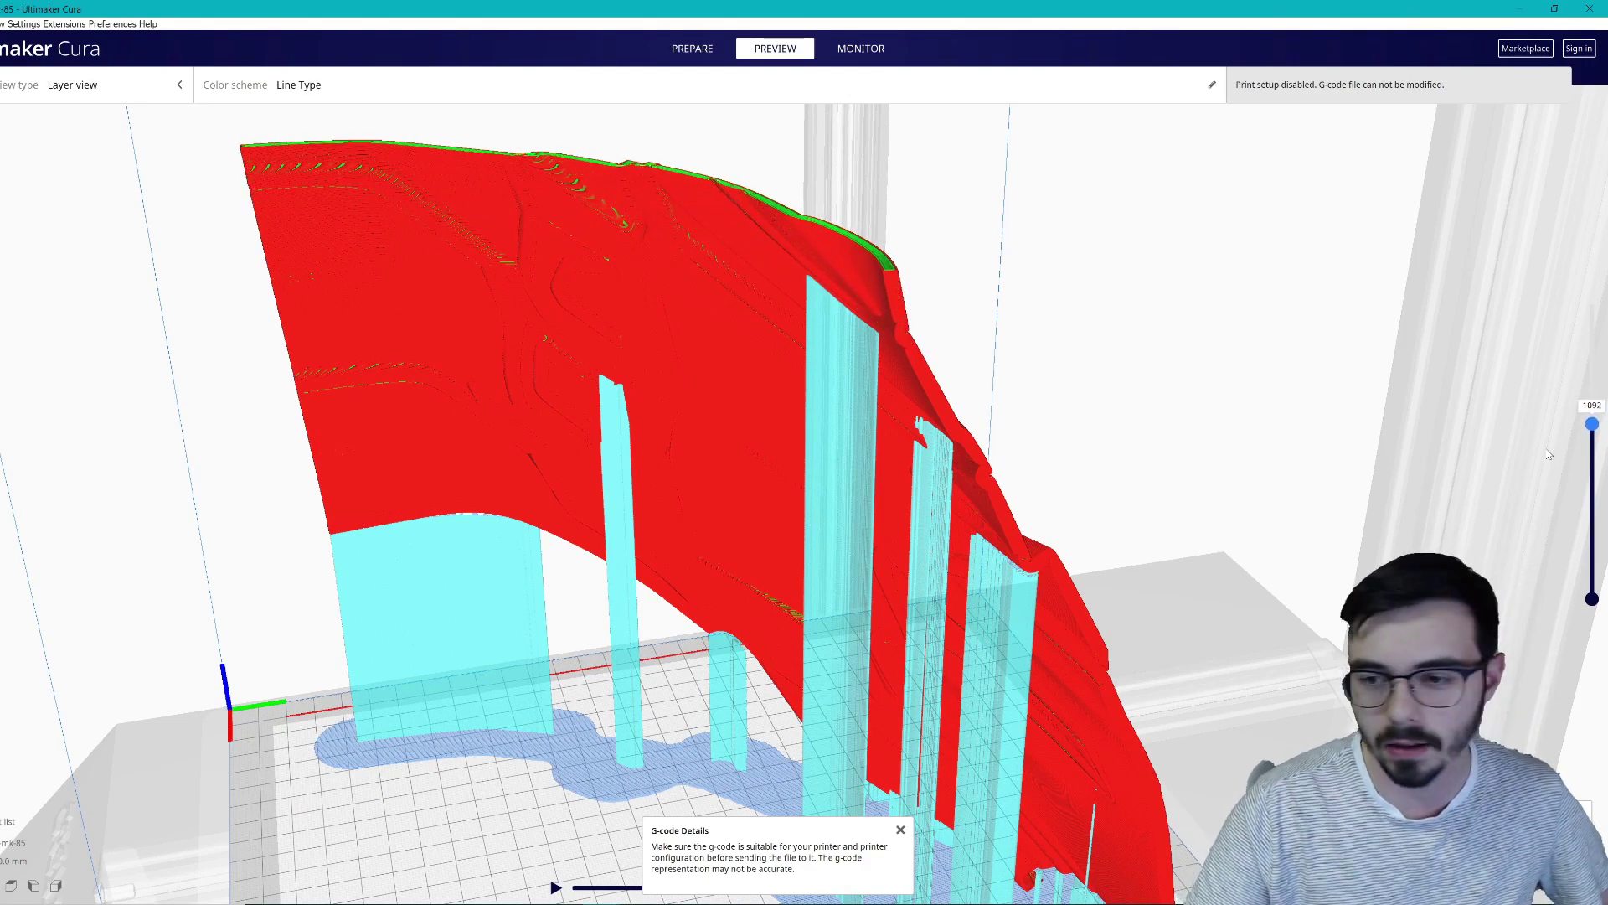
key(Up)
key(Up)
key(Up)
key(Up)
key(Up)
key(Up)
key(Up)
key(Up)
key(Up)
key(Up)
key(Up)
key(Up)
key(Up)
key(Up)
key(Up)
key(Up)
key(Up)
key(Up)
key(Up)
key(Up)
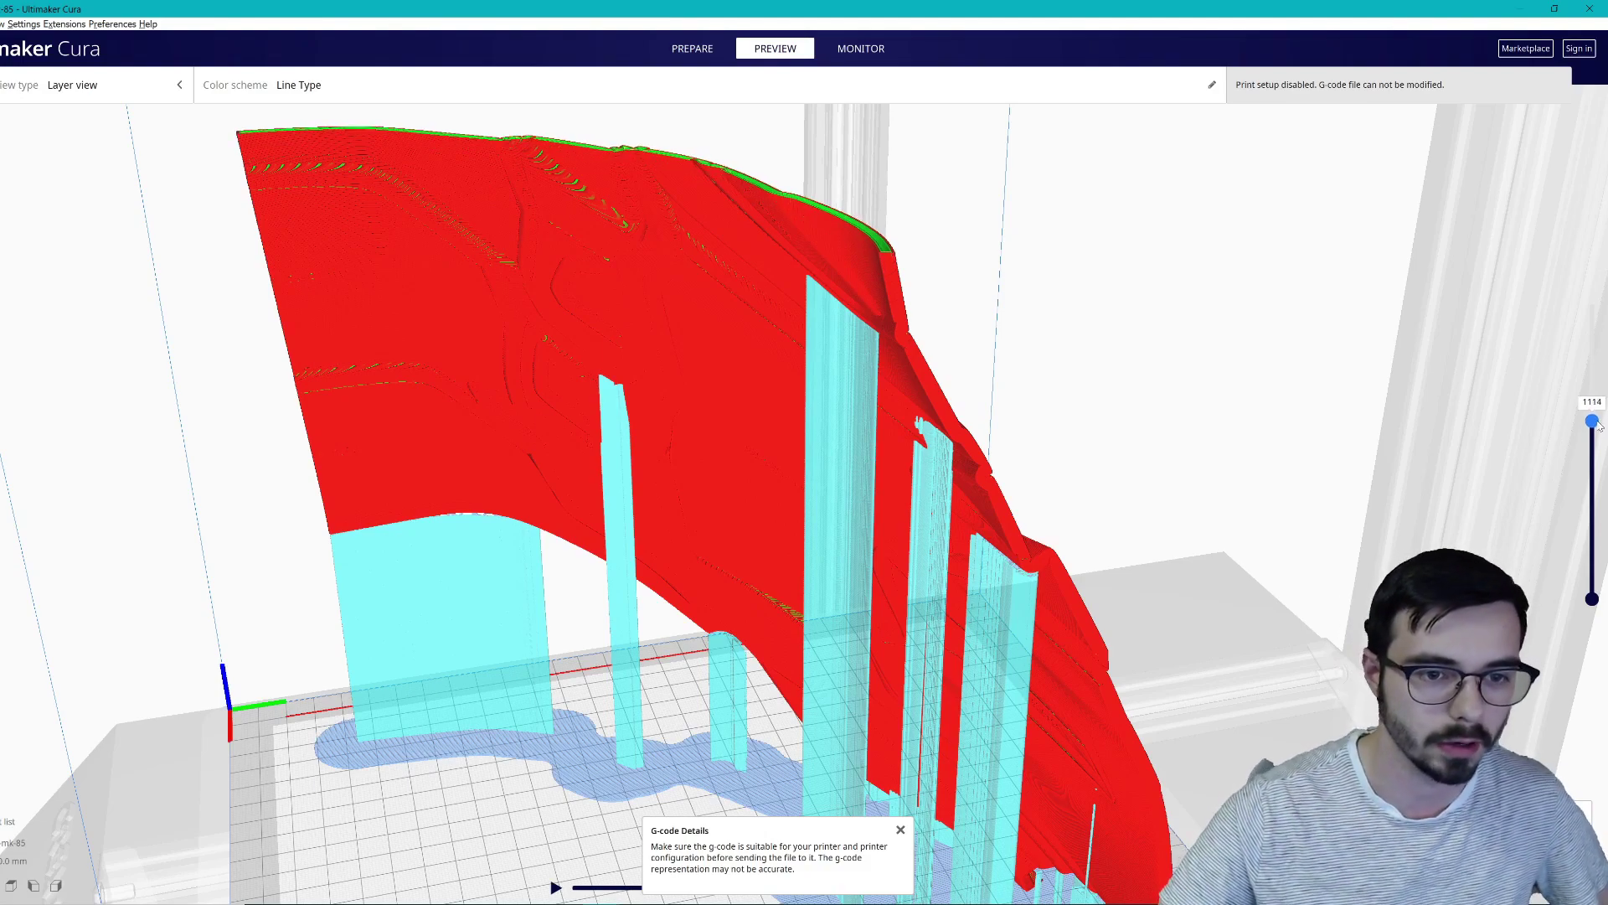
drag(1595, 423, 1593, 303)
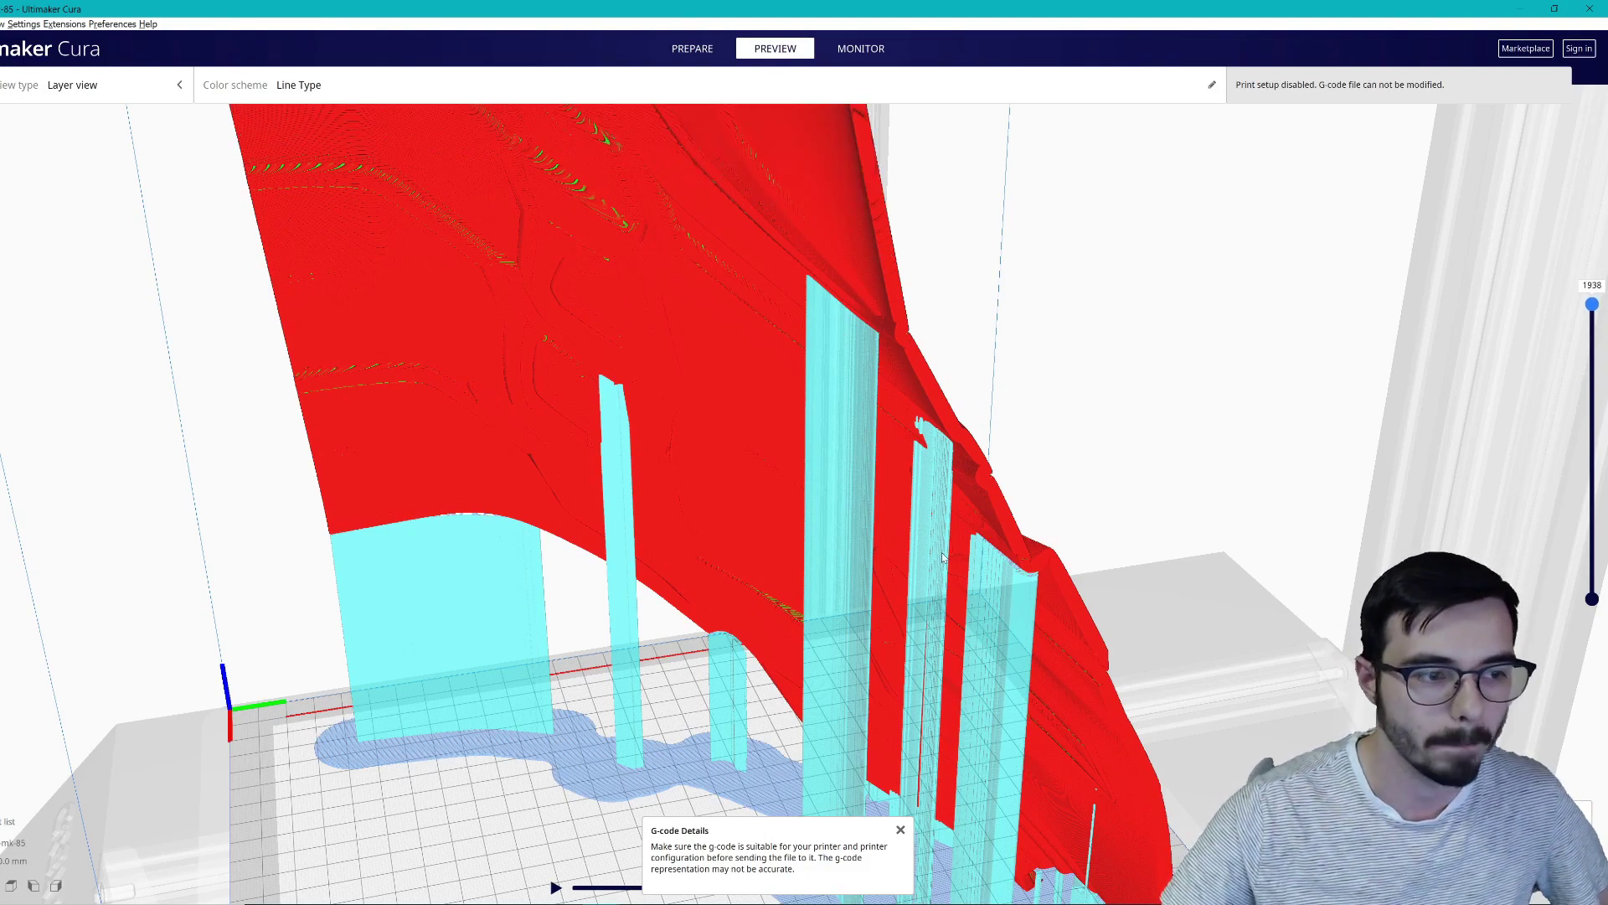
Step: Cut the preview to layer 710 and zoom in on the exposed cross-section
right_drag(1027, 592, 953, 539)
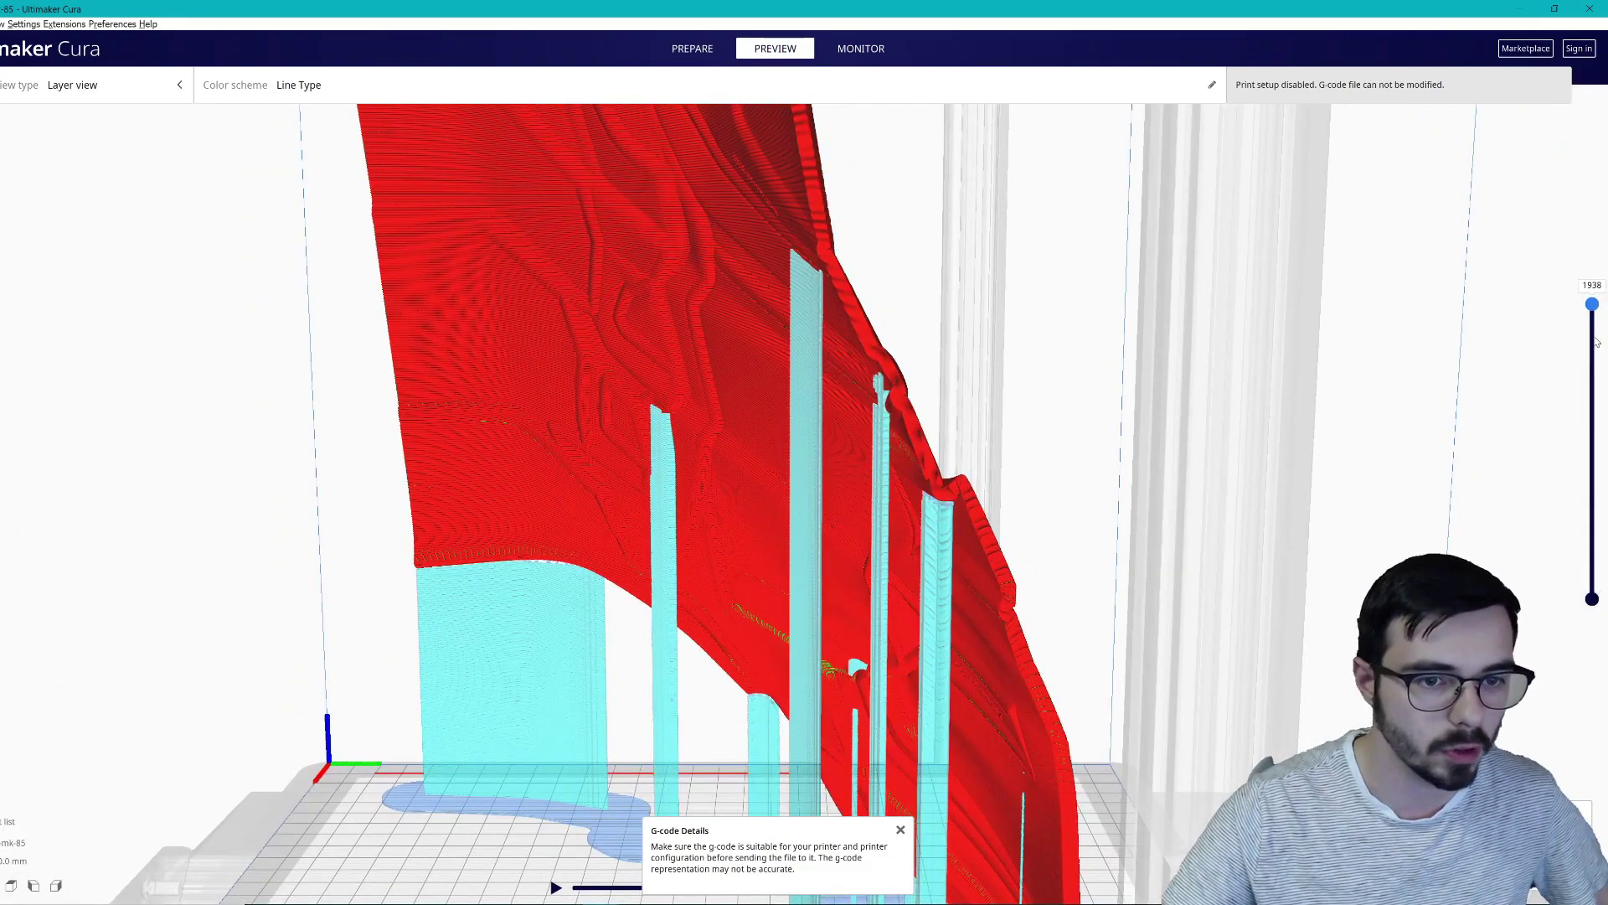
drag(1593, 310, 1581, 496)
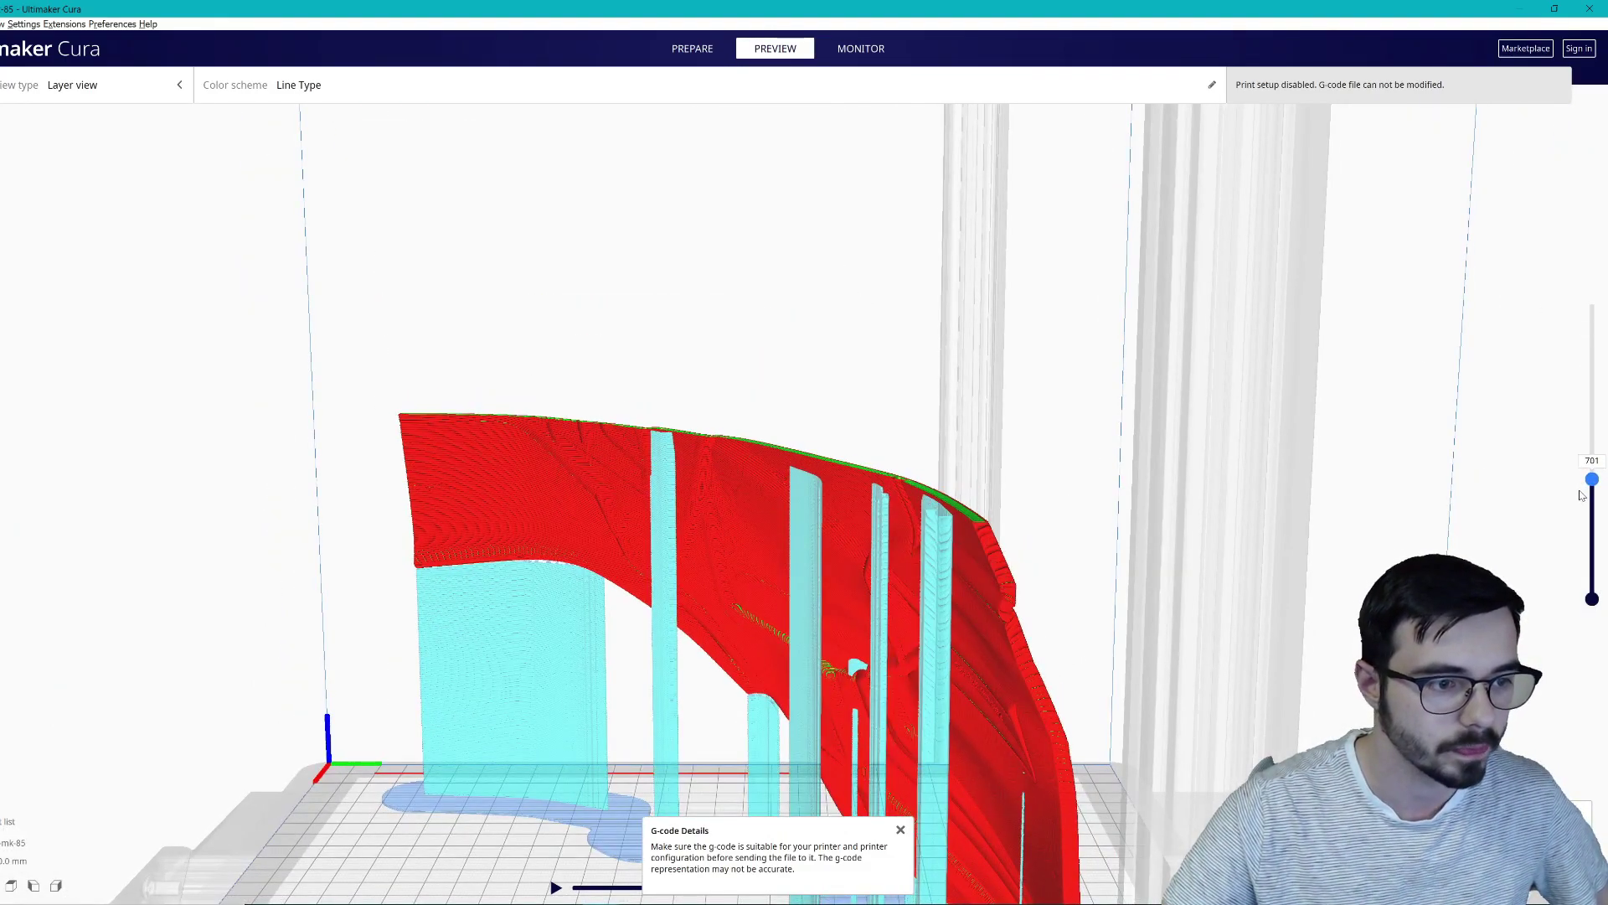
key(Up)
key(Up)
key(Up)
key(Up)
key(Up)
key(Up)
key(Up)
key(Up)
key(Up)
key(Up)
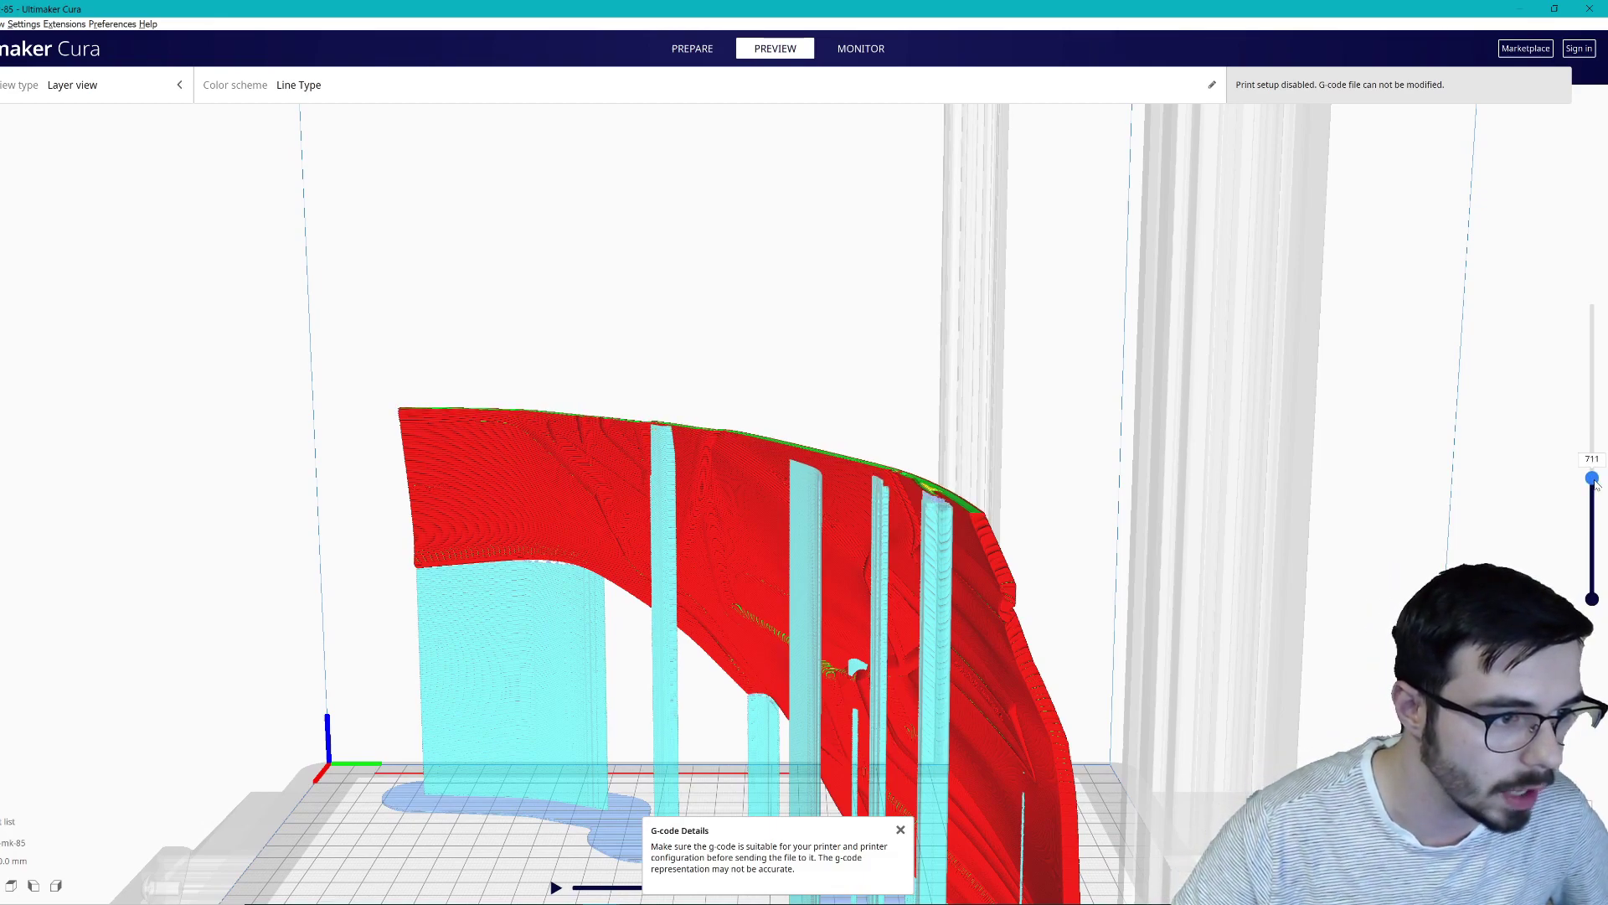
key(Down)
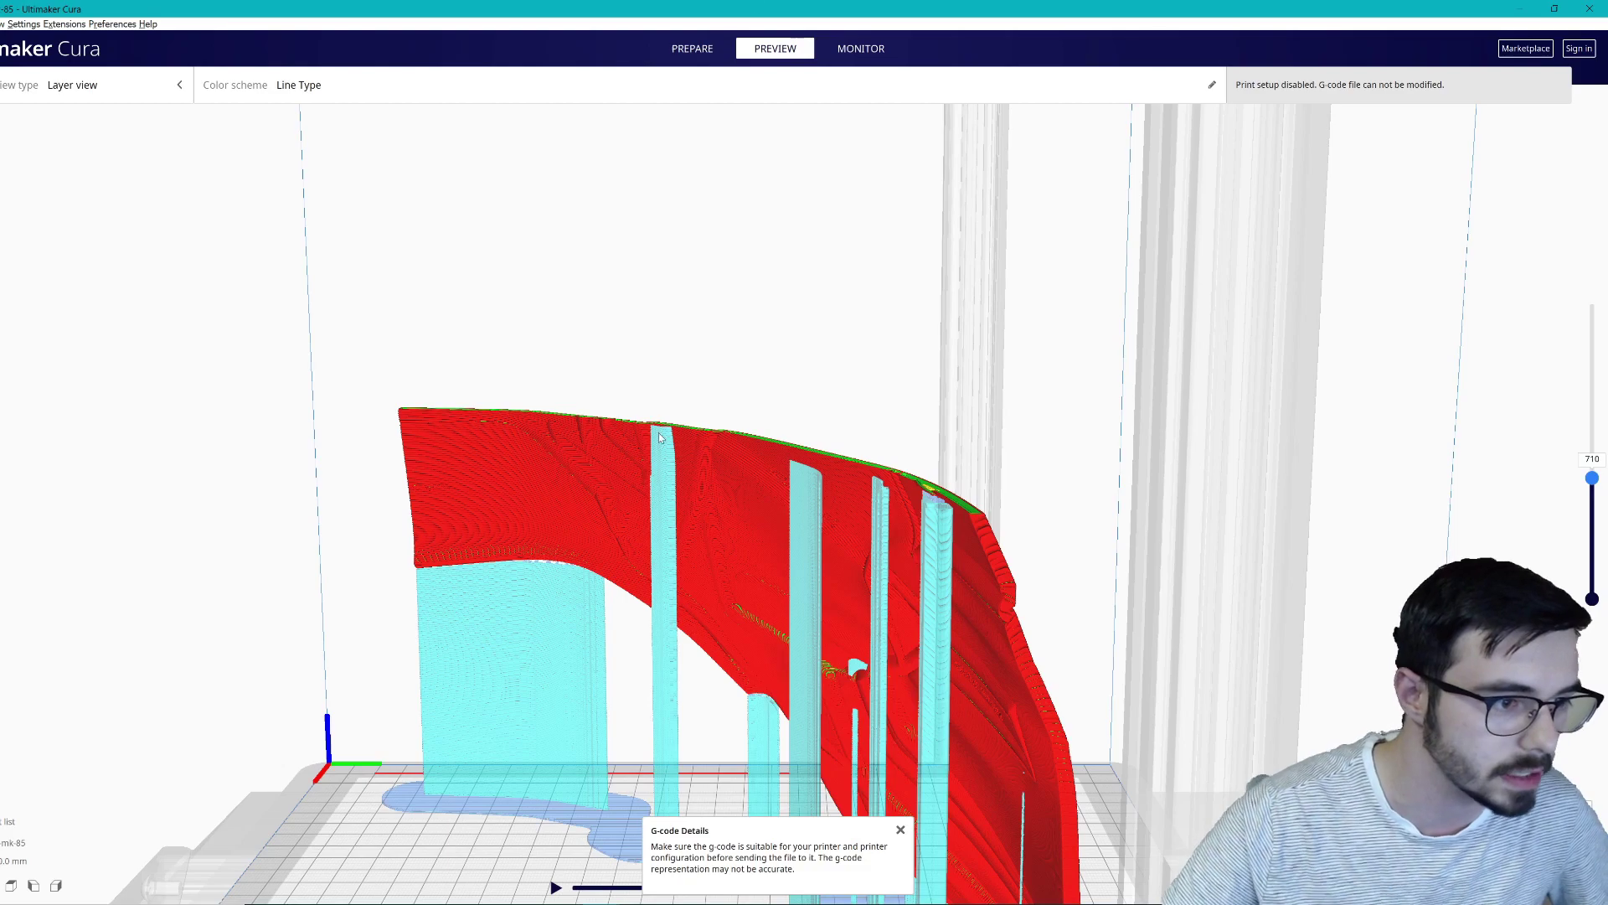
scroll(660, 436, up, 10)
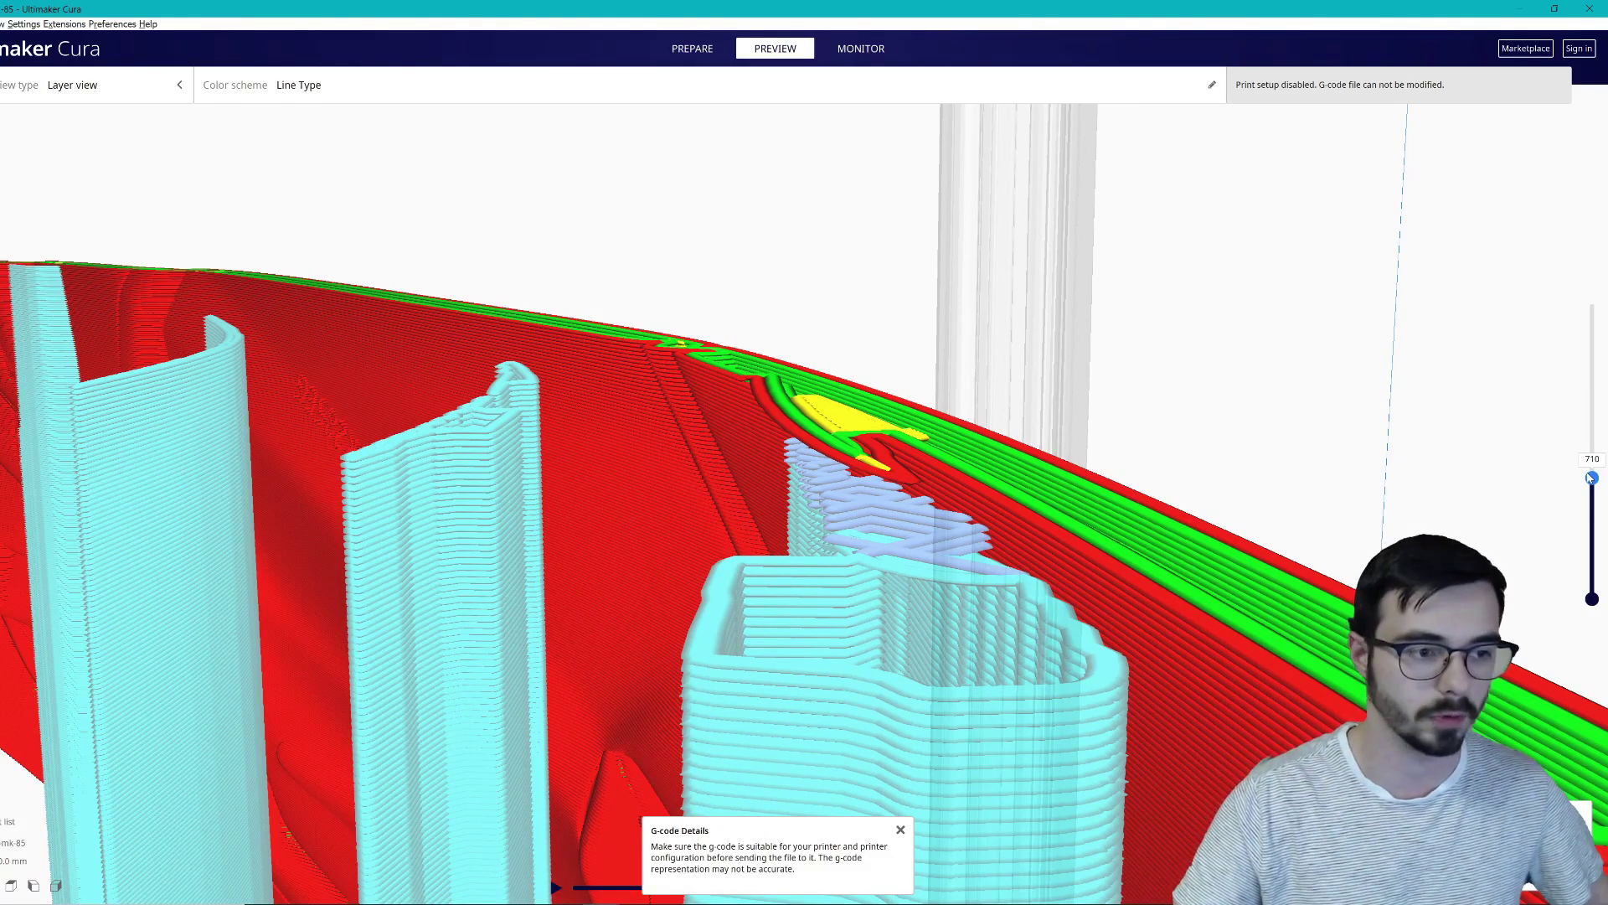
Step: Nudge the preview to about layer 721, zoom out, then raise it to the full 1938 layers
drag(1591, 477, 1591, 480)
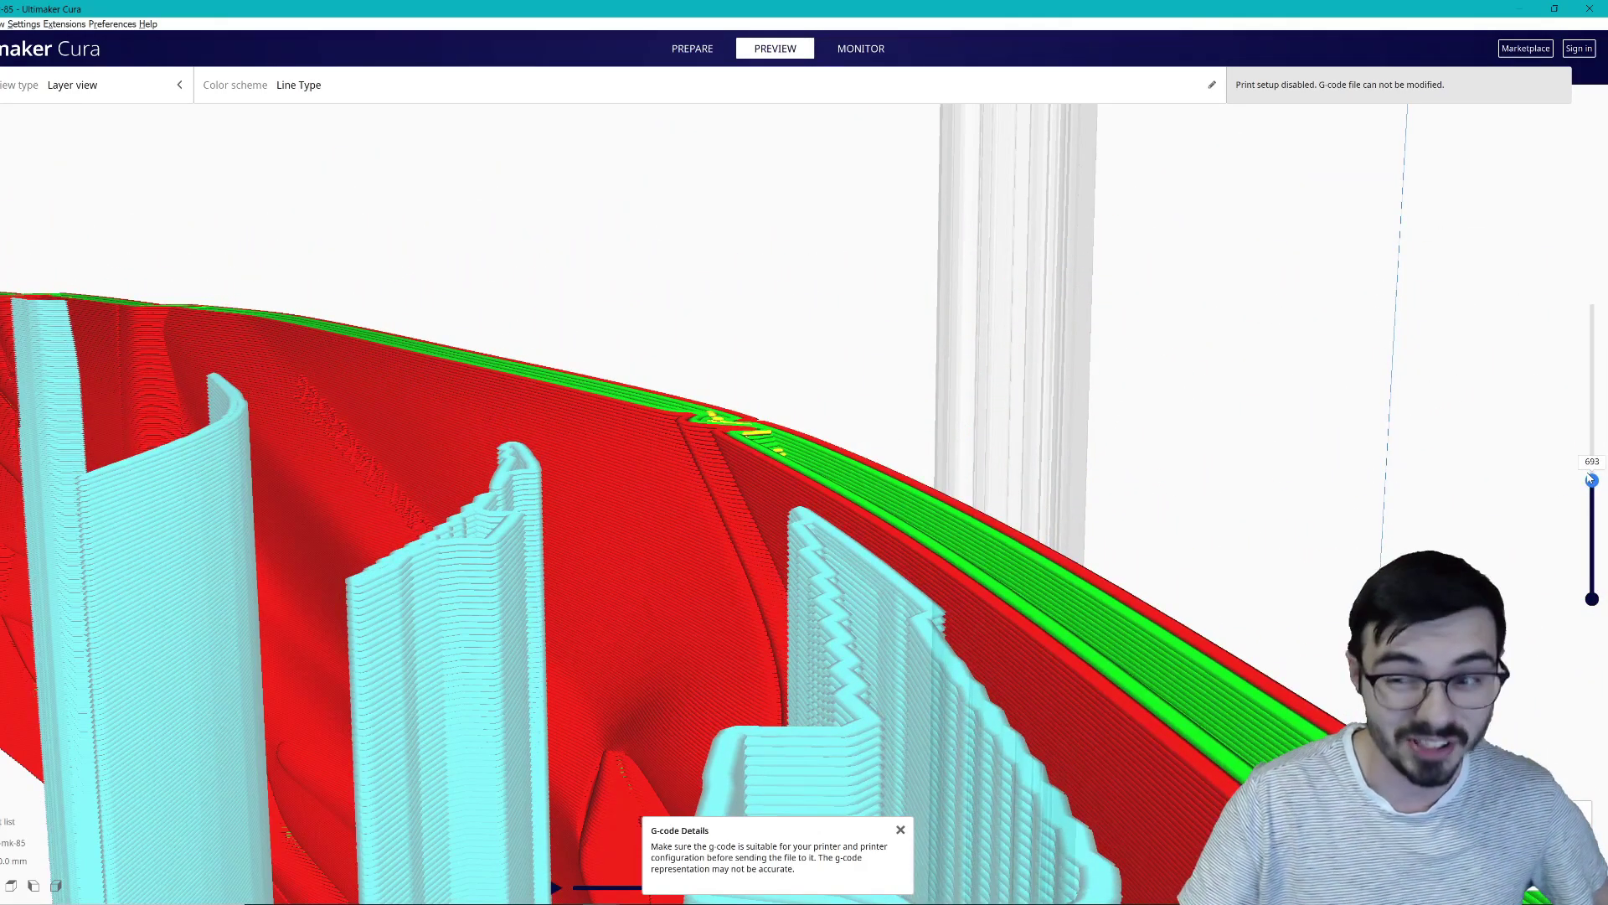
scroll(1093, 385, down, 5)
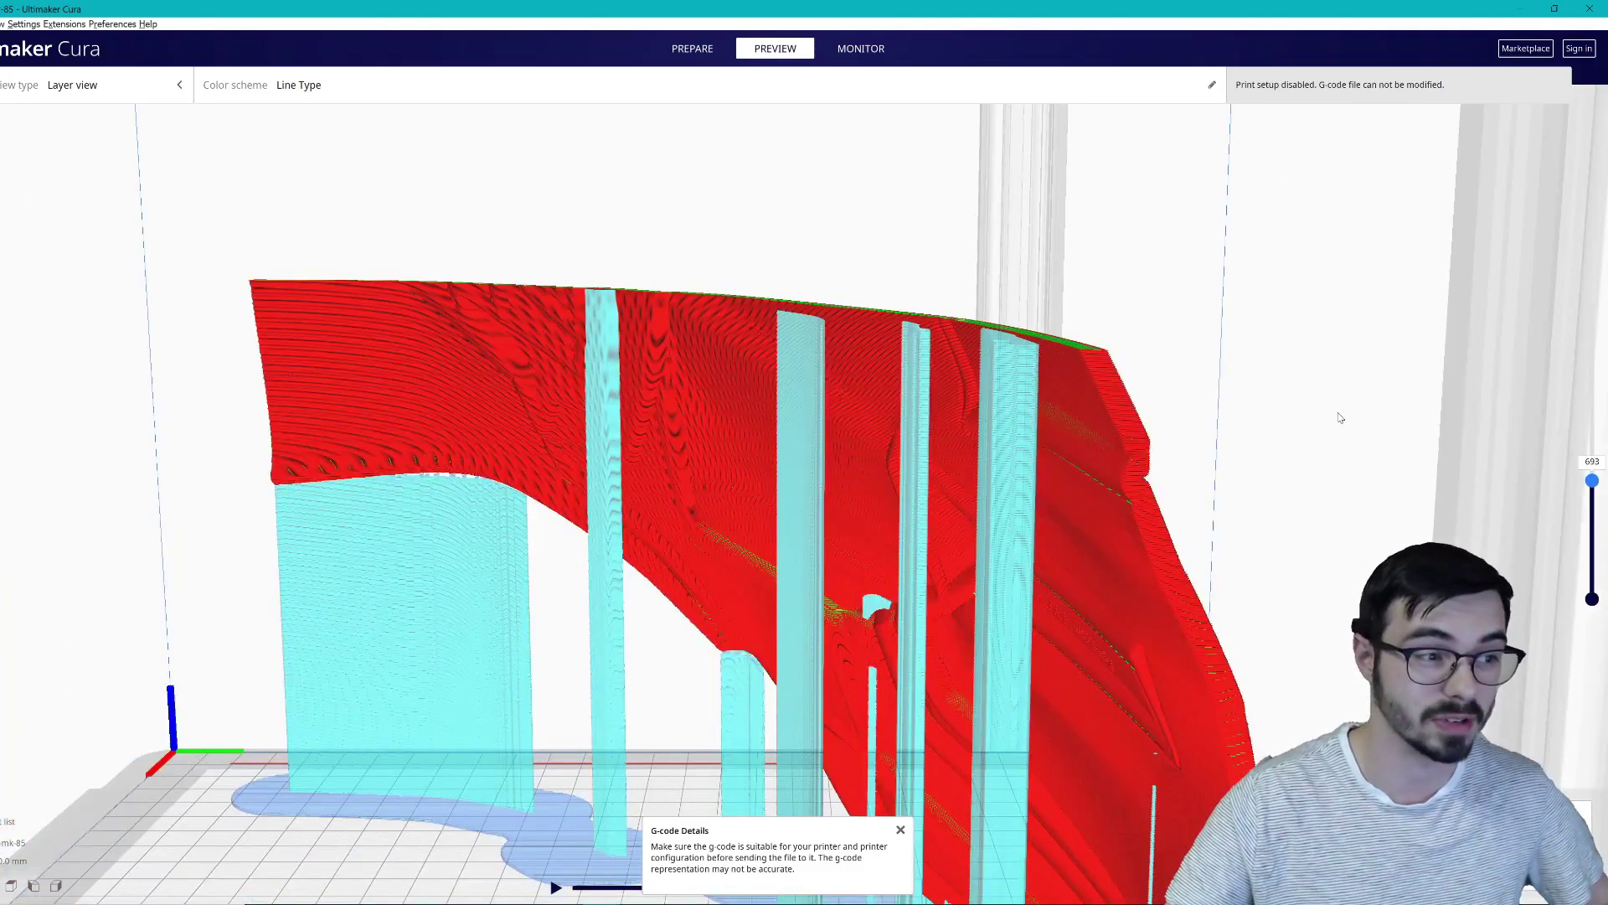
scroll(1340, 417, down, 3)
drag(1589, 492, 1547, 155)
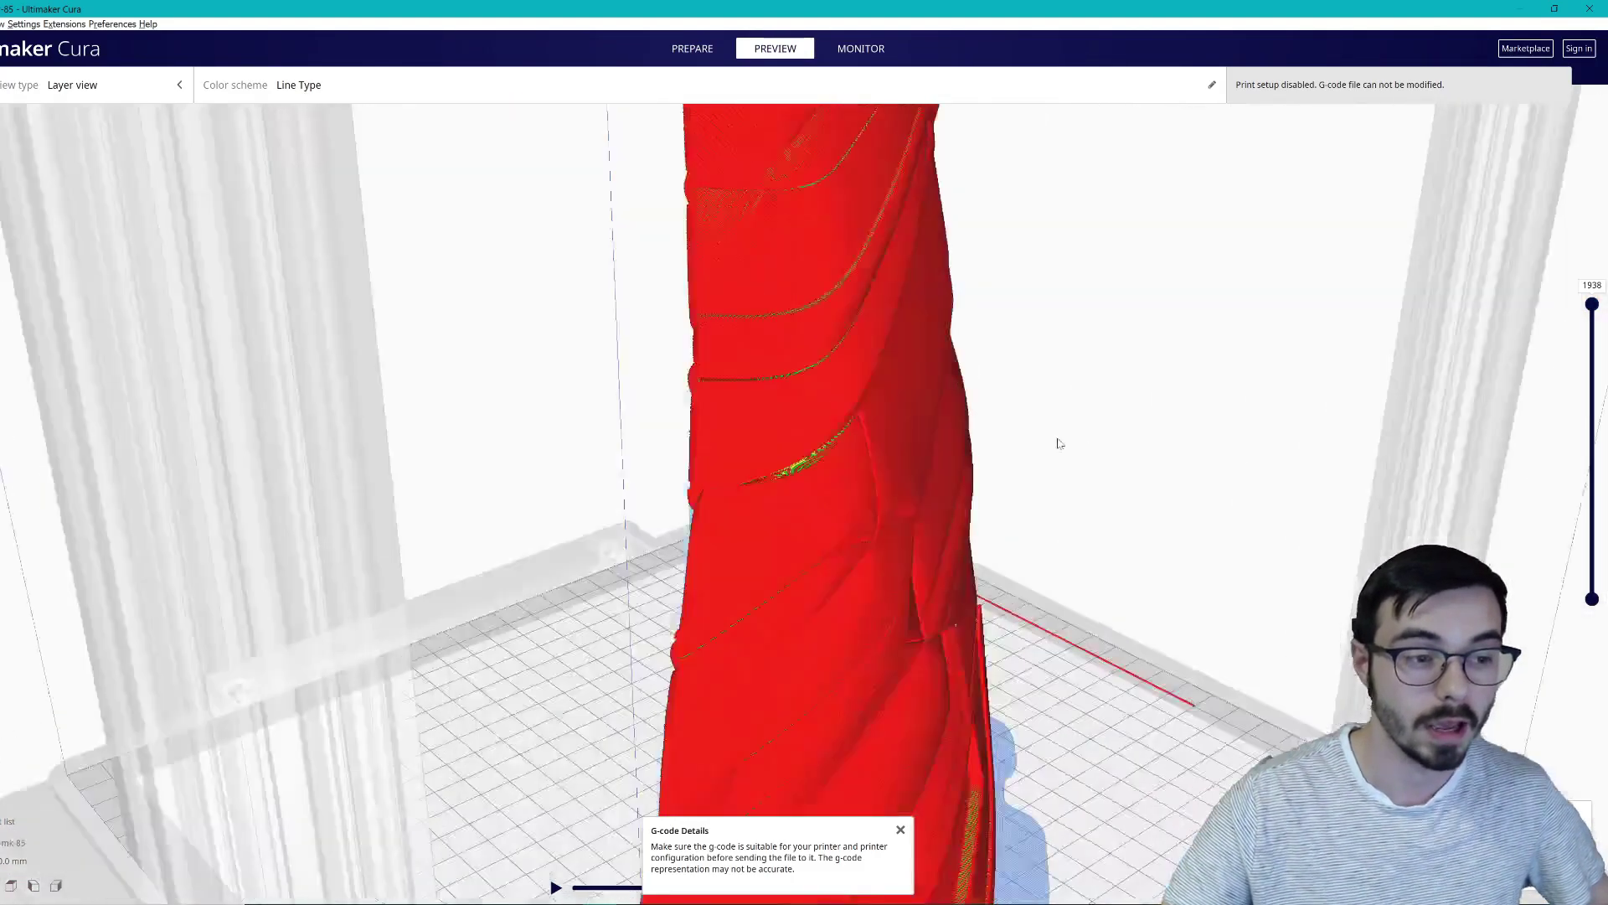
Step: Zoom out over the plate and switch to the second mk85 part's window
right_drag(1058, 443, 1081, 469)
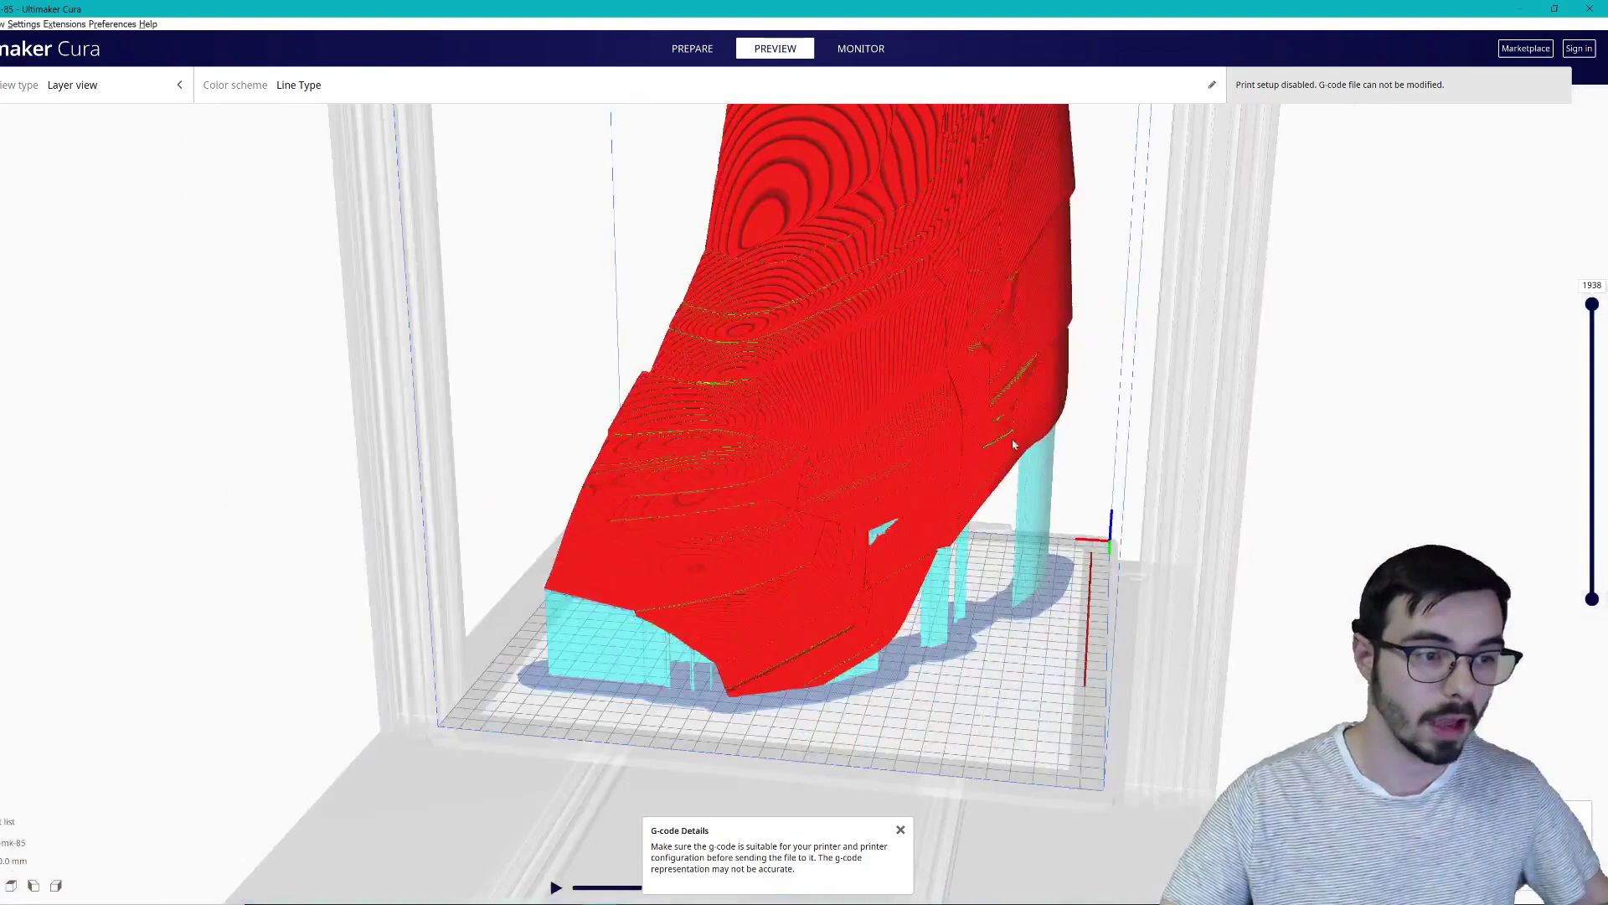
scroll(1085, 473, down, 4)
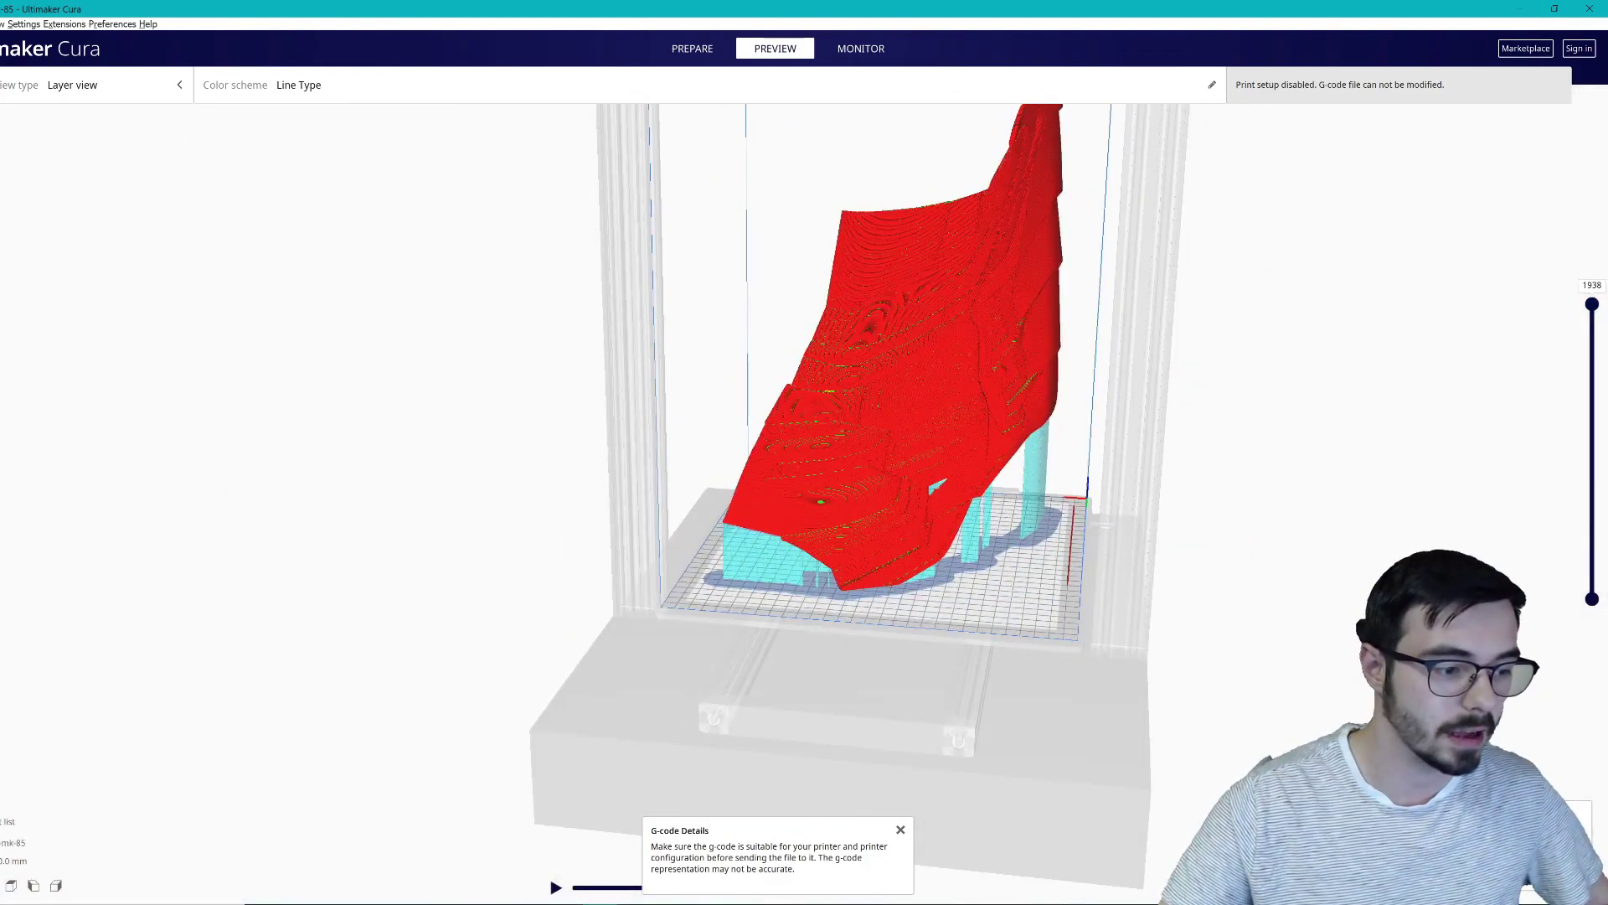
click(683, 854)
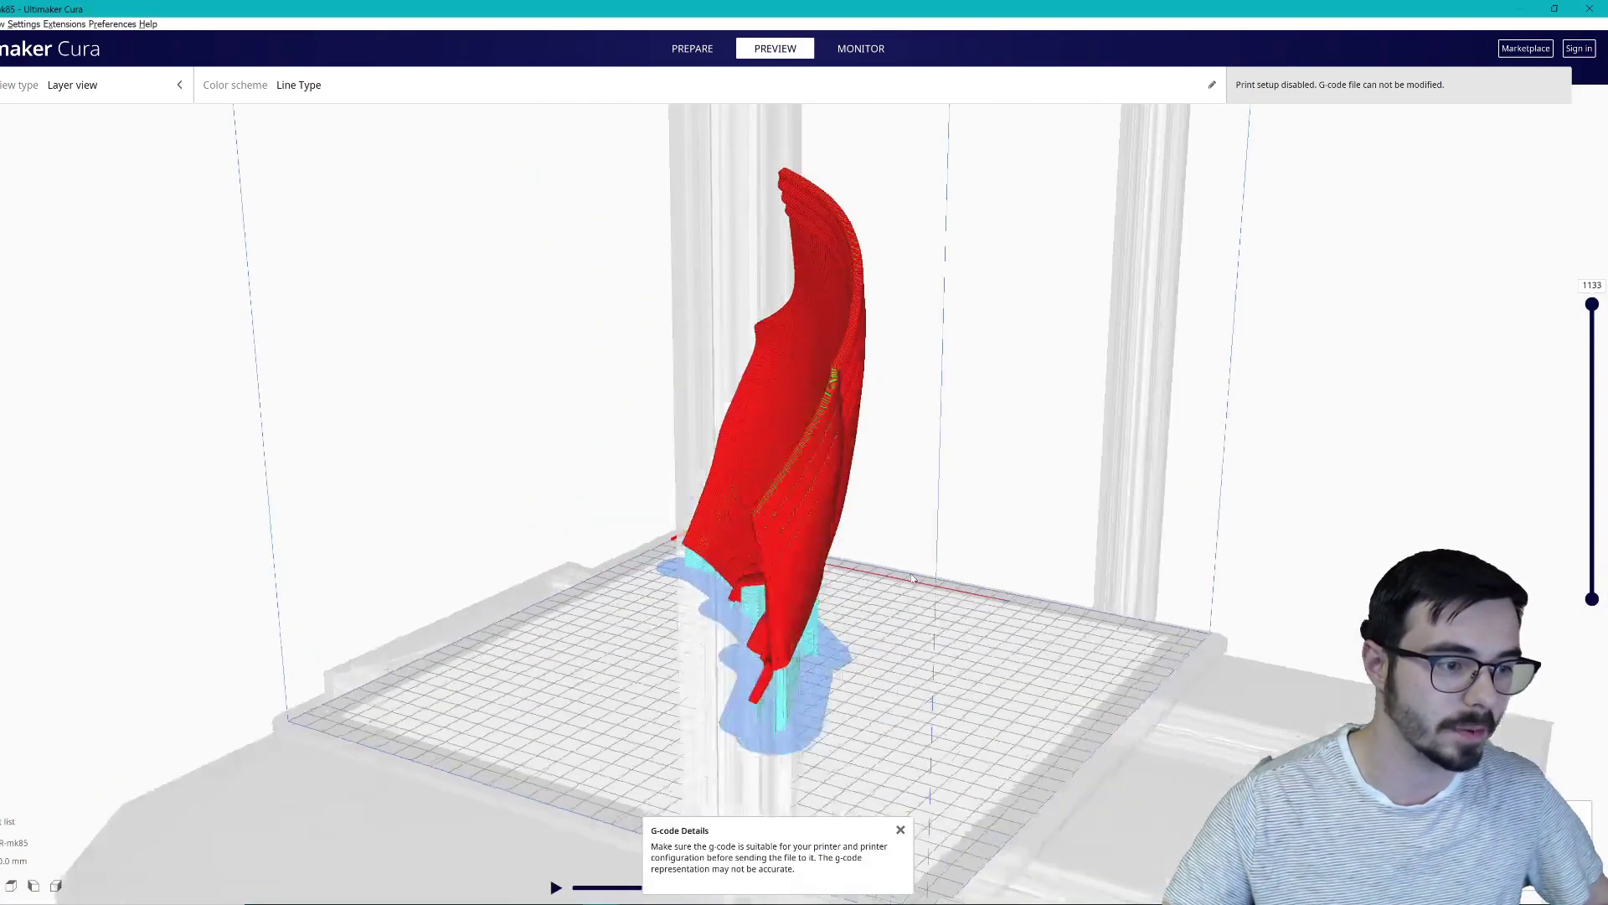
Step: Orbit the tall 1133-layer part through side, frontal and angled views
right_drag(913, 578, 1017, 504)
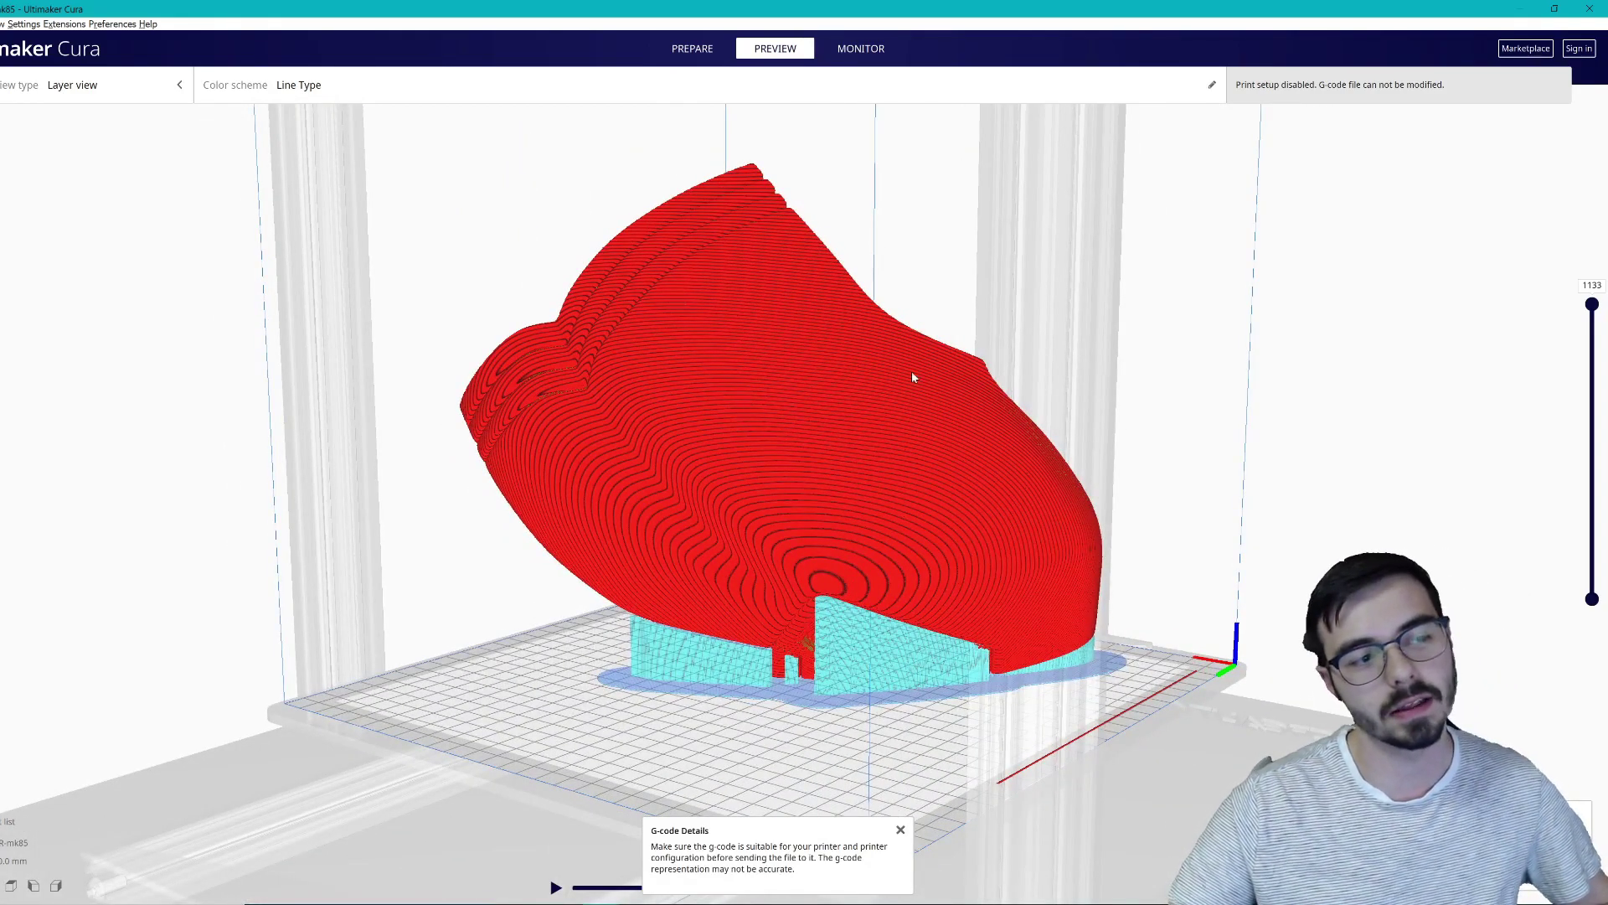
right_drag(911, 485, 928, 572)
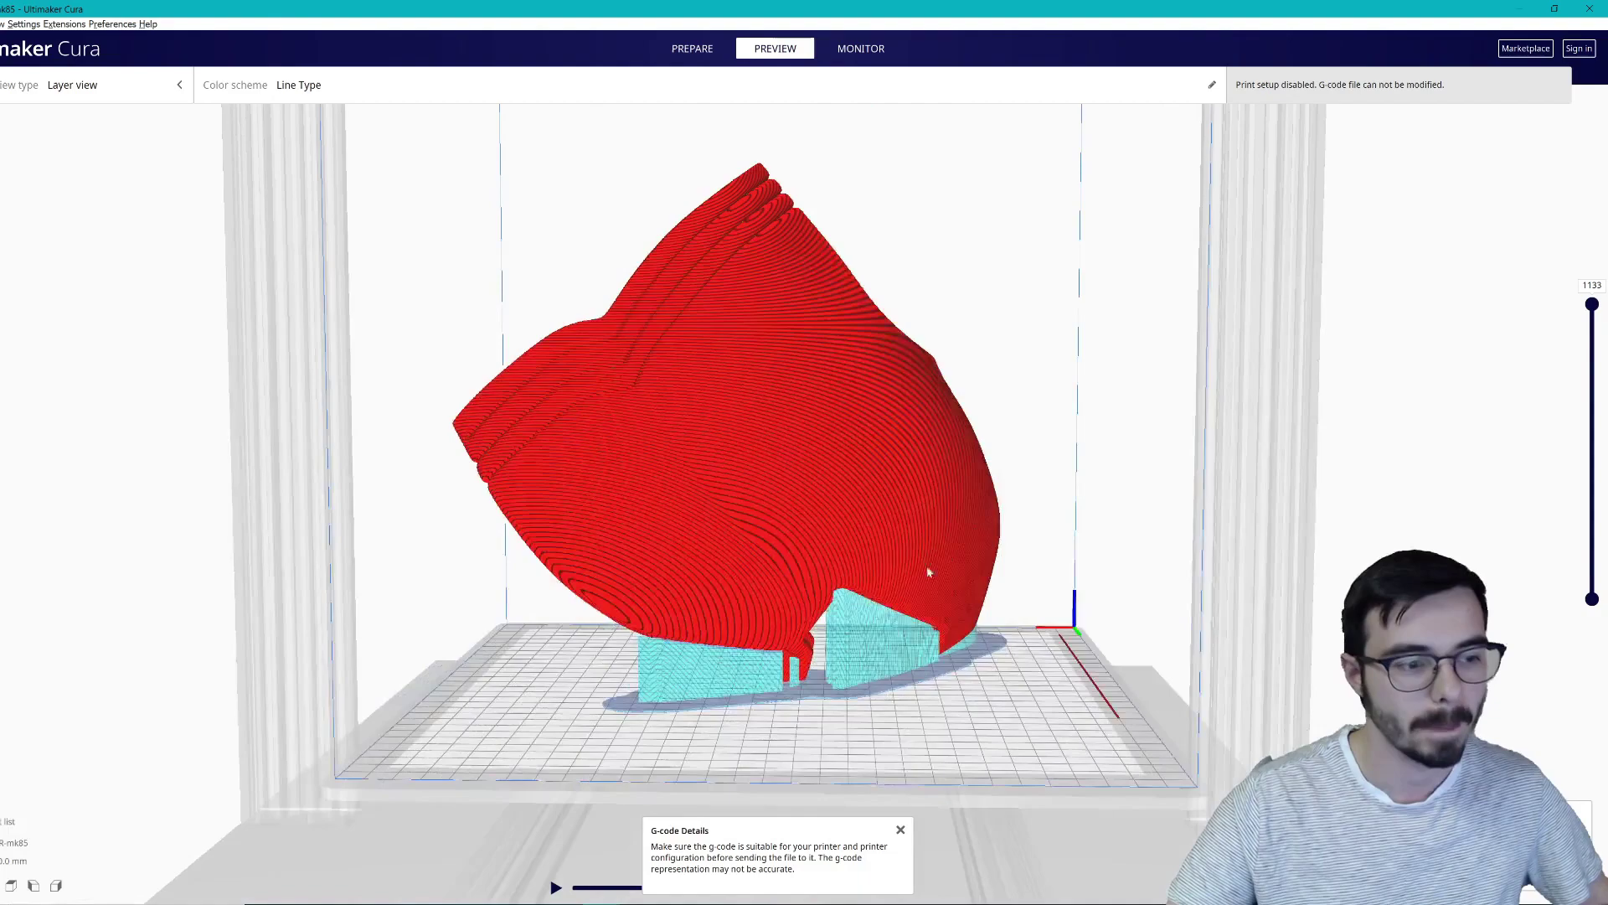
right_drag(953, 477, 919, 470)
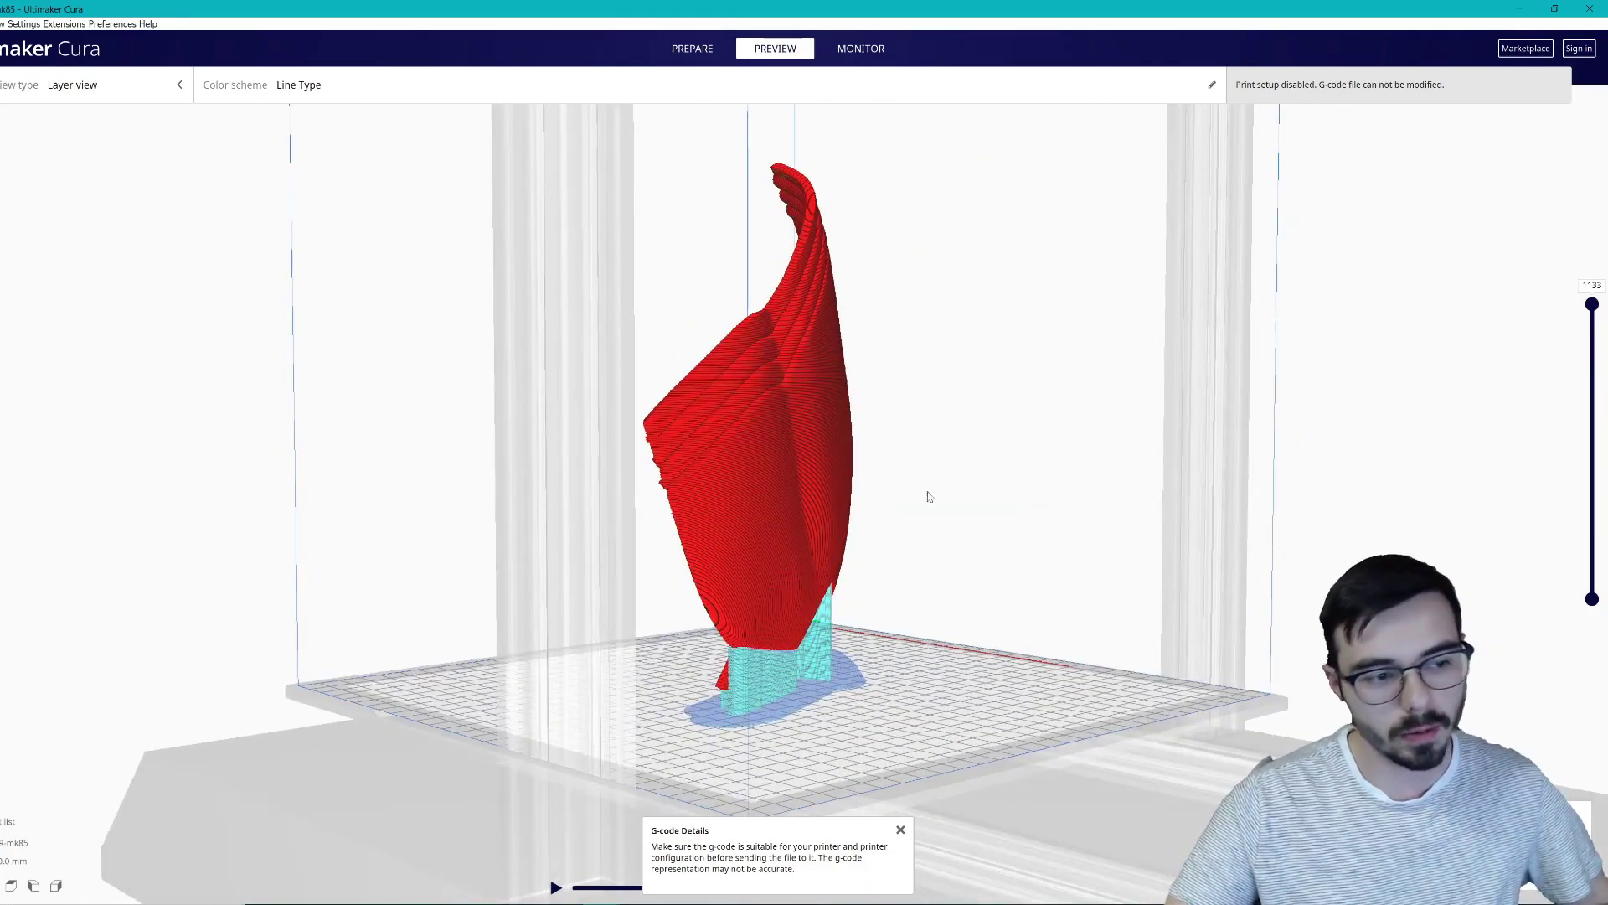
right_drag(829, 573, 883, 576)
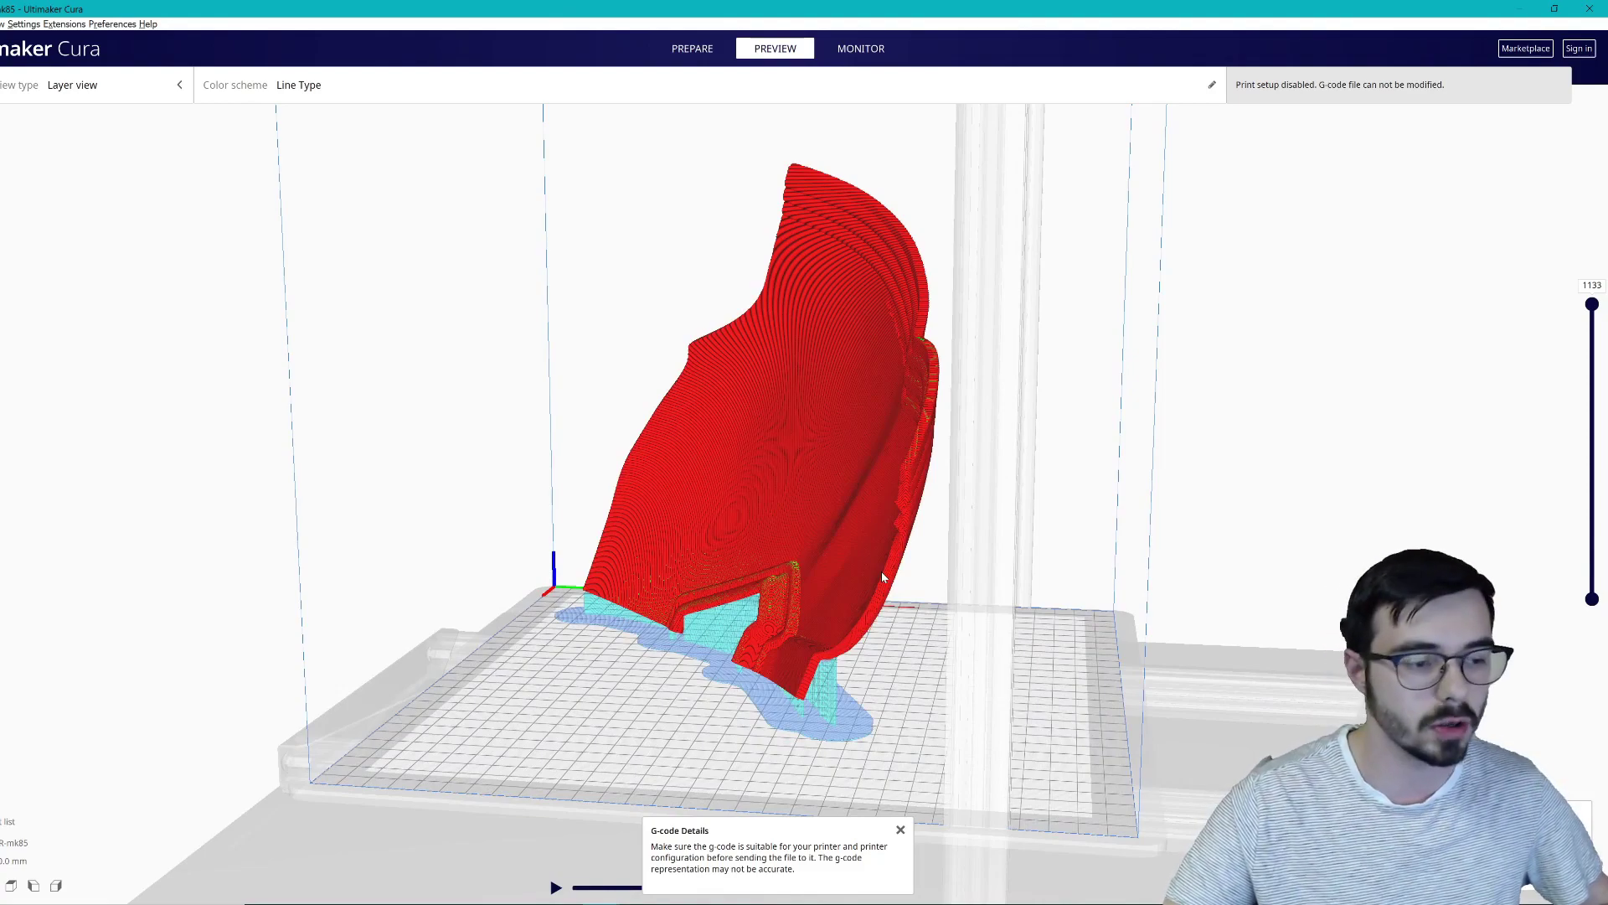
right_drag(836, 590, 942, 688)
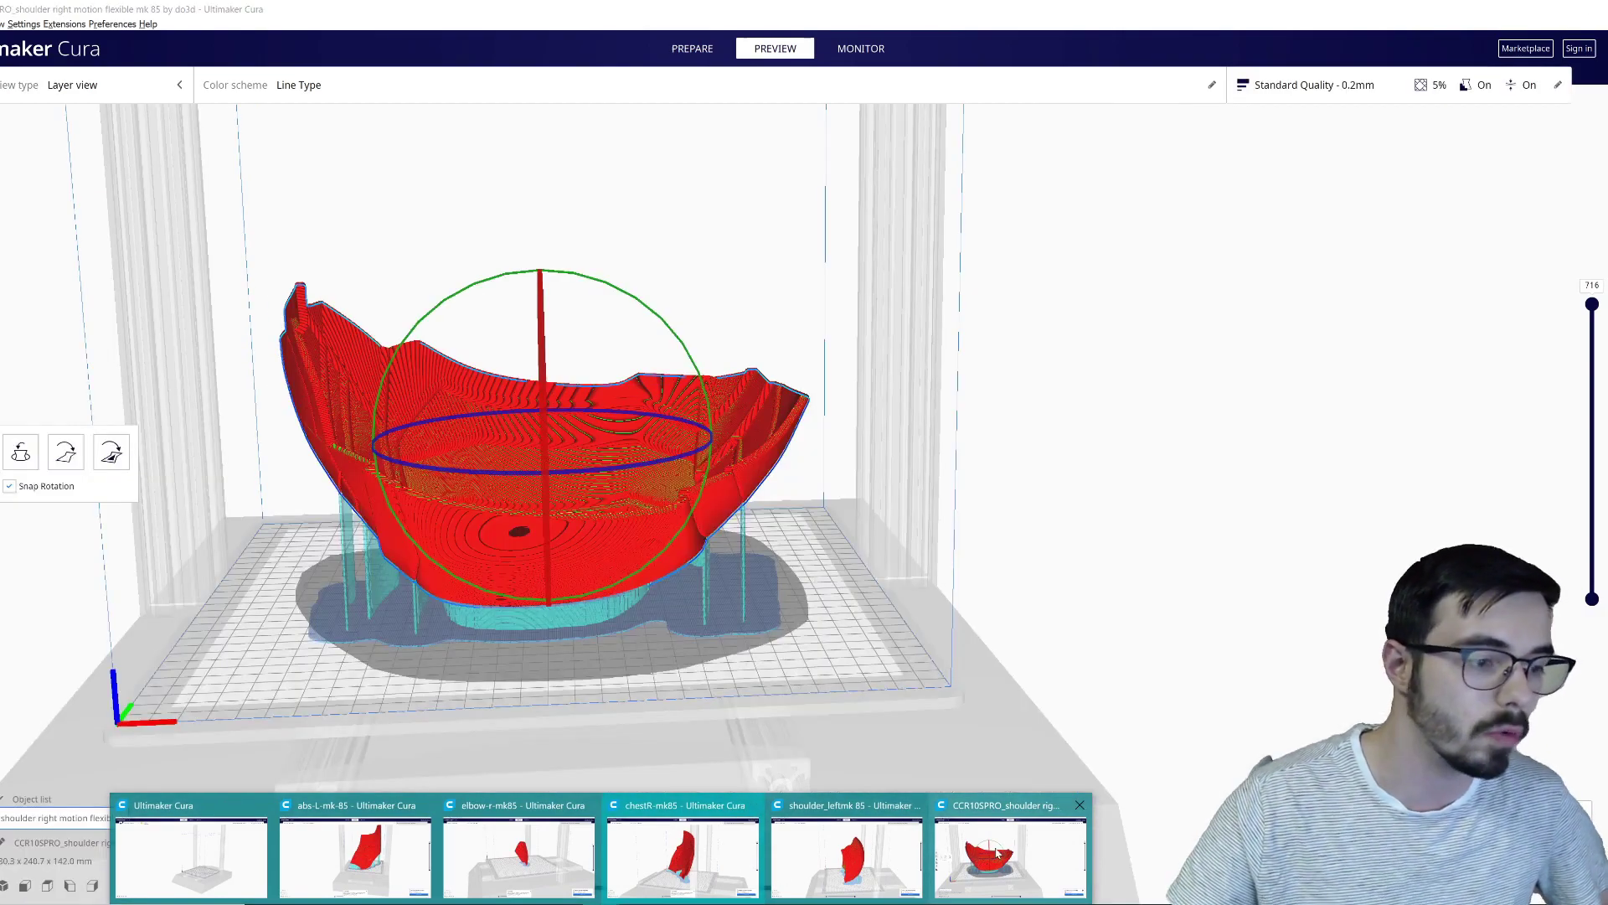
Step: Bring the right shoulder window forward and orbit around its part
click(997, 853)
right_drag(491, 645, 887, 670)
click(616, 898)
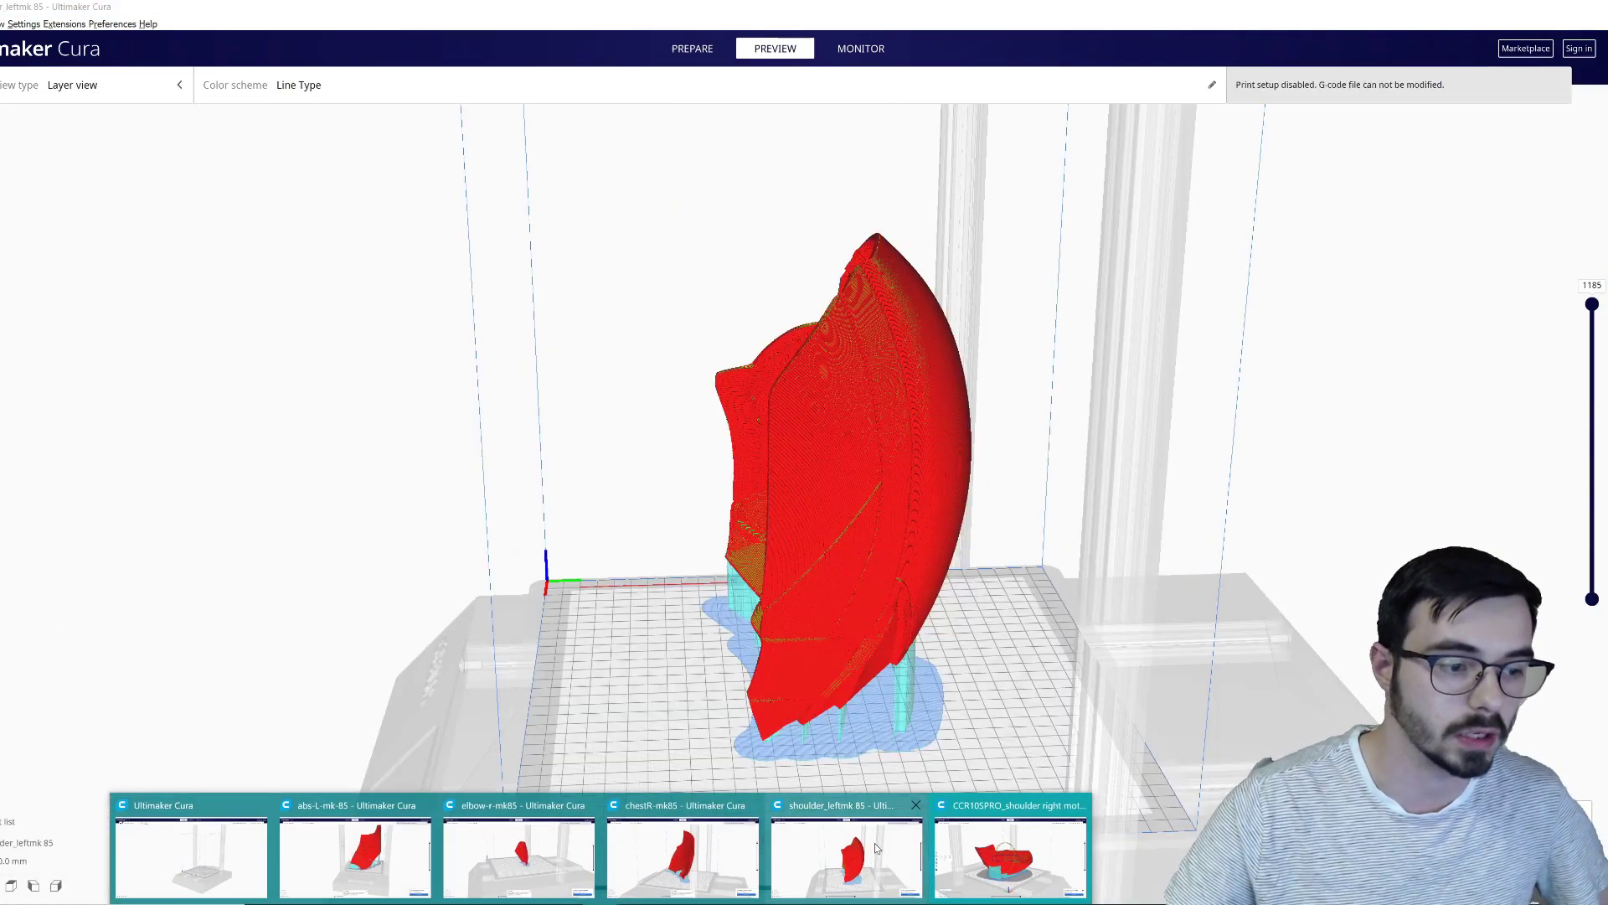
Step: Switch to shoulder_leftmk 85 and turn the shoulder piece from side profile to front
click(874, 842)
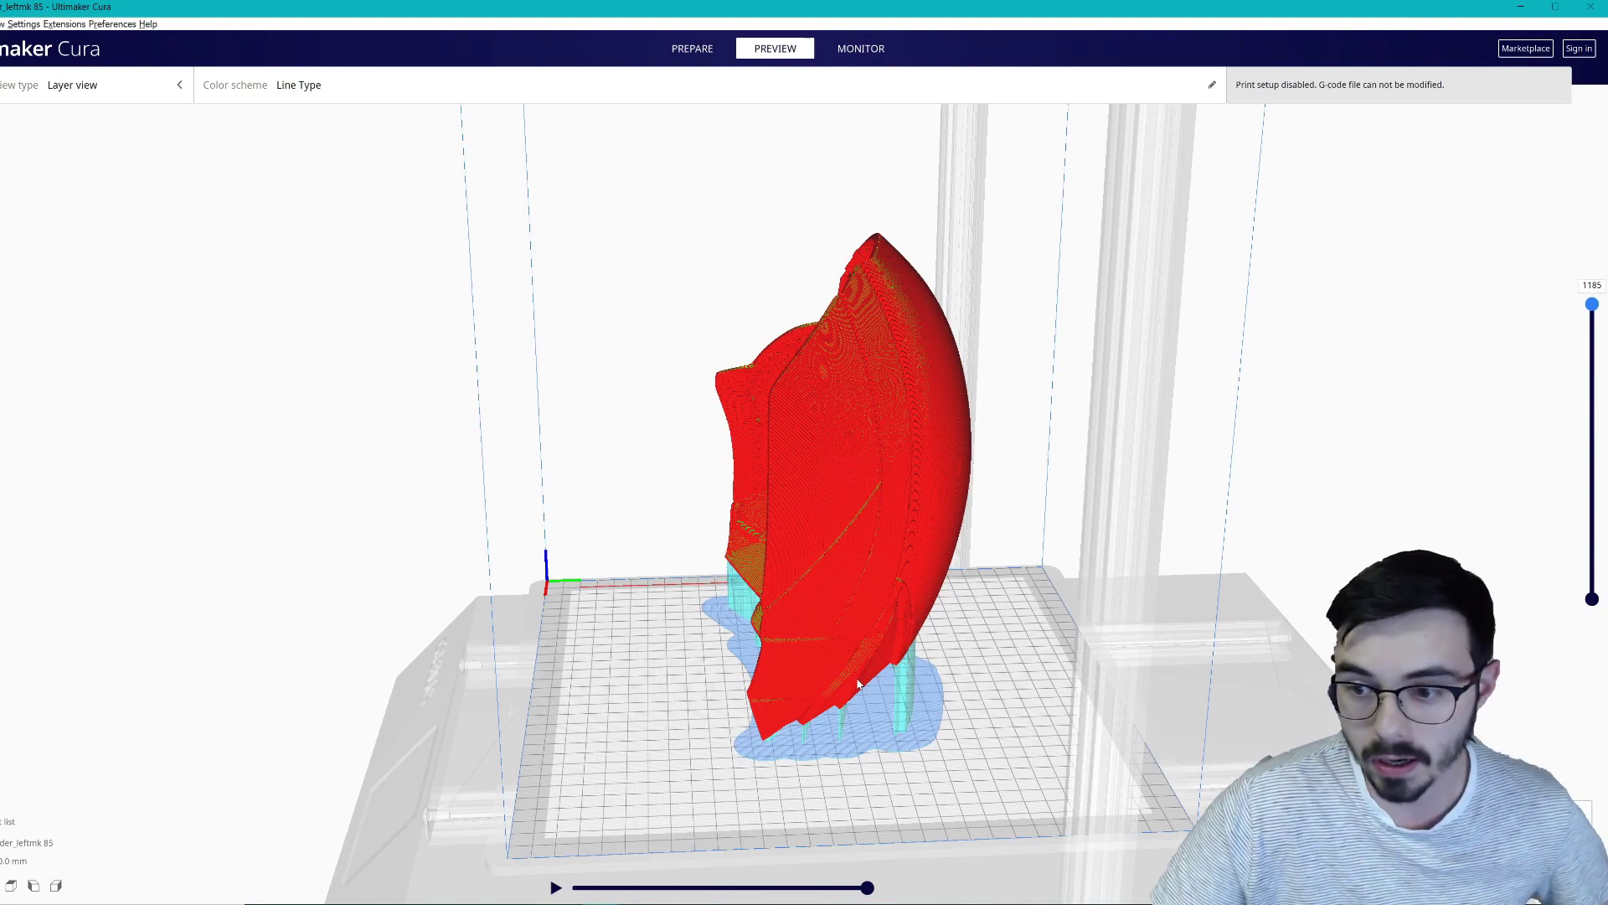
right_drag(858, 685, 912, 252)
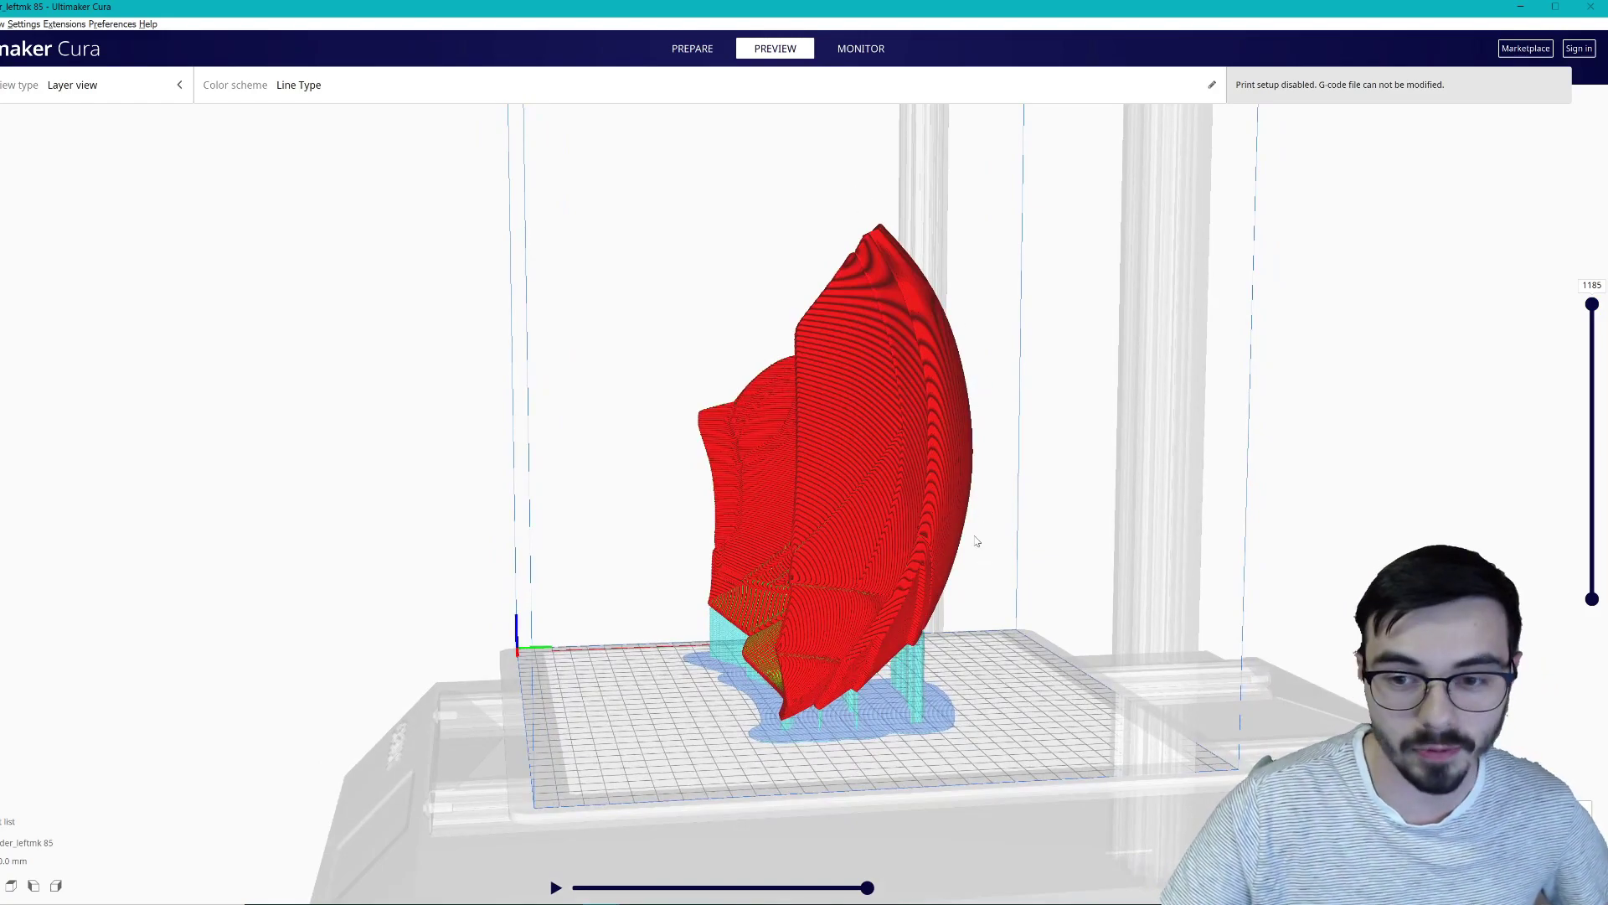
right_drag(976, 541, 838, 536)
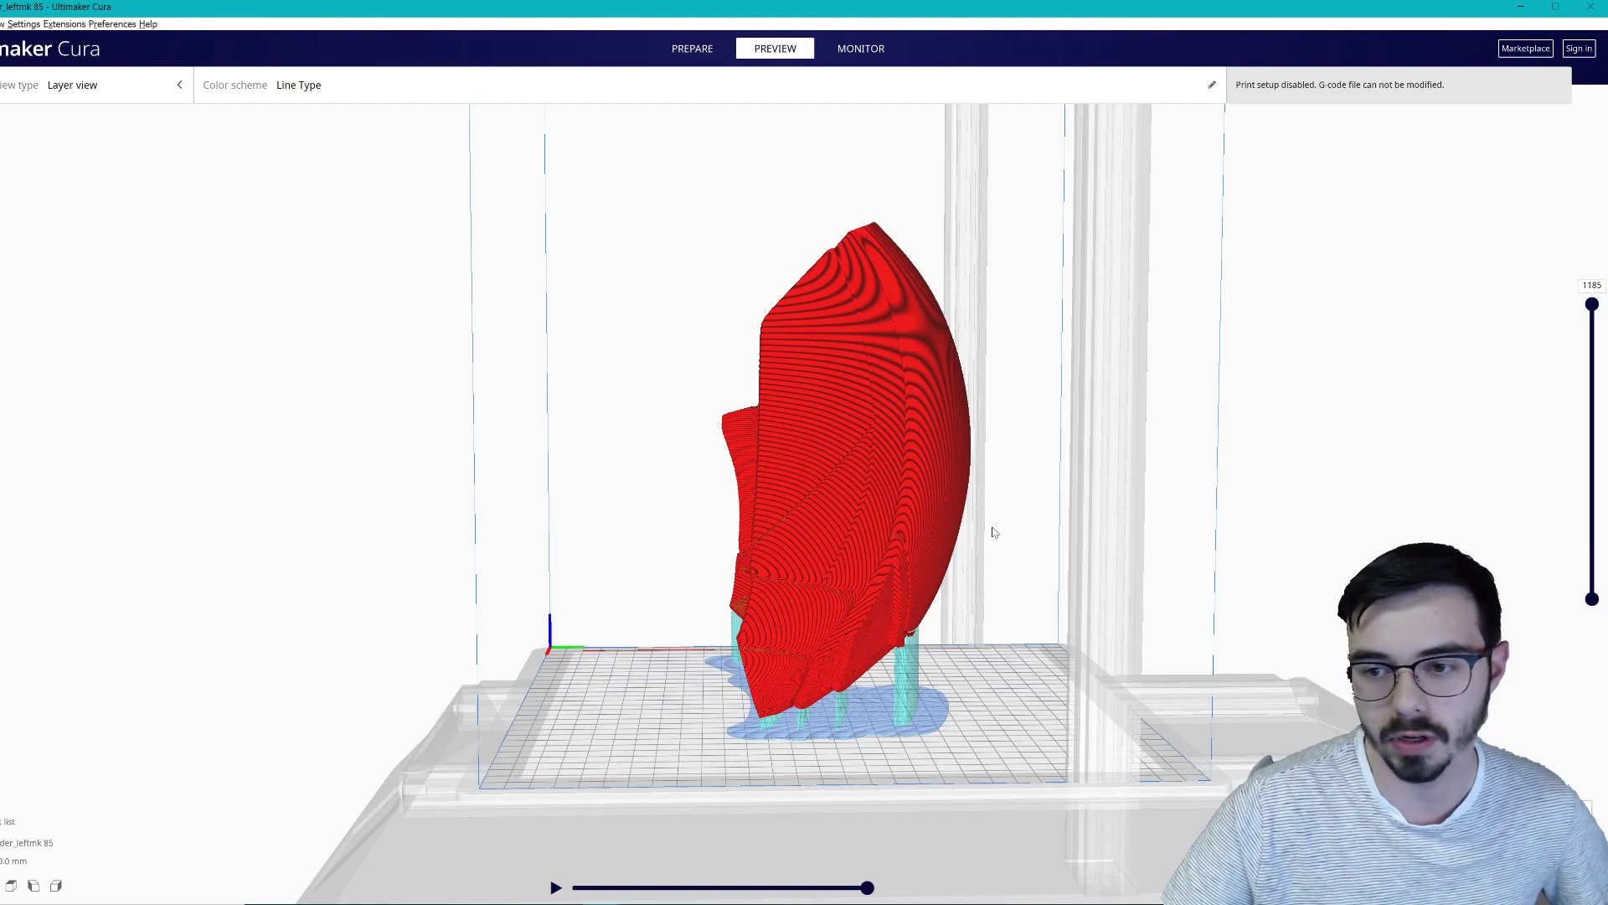
scroll(949, 619, up, 5)
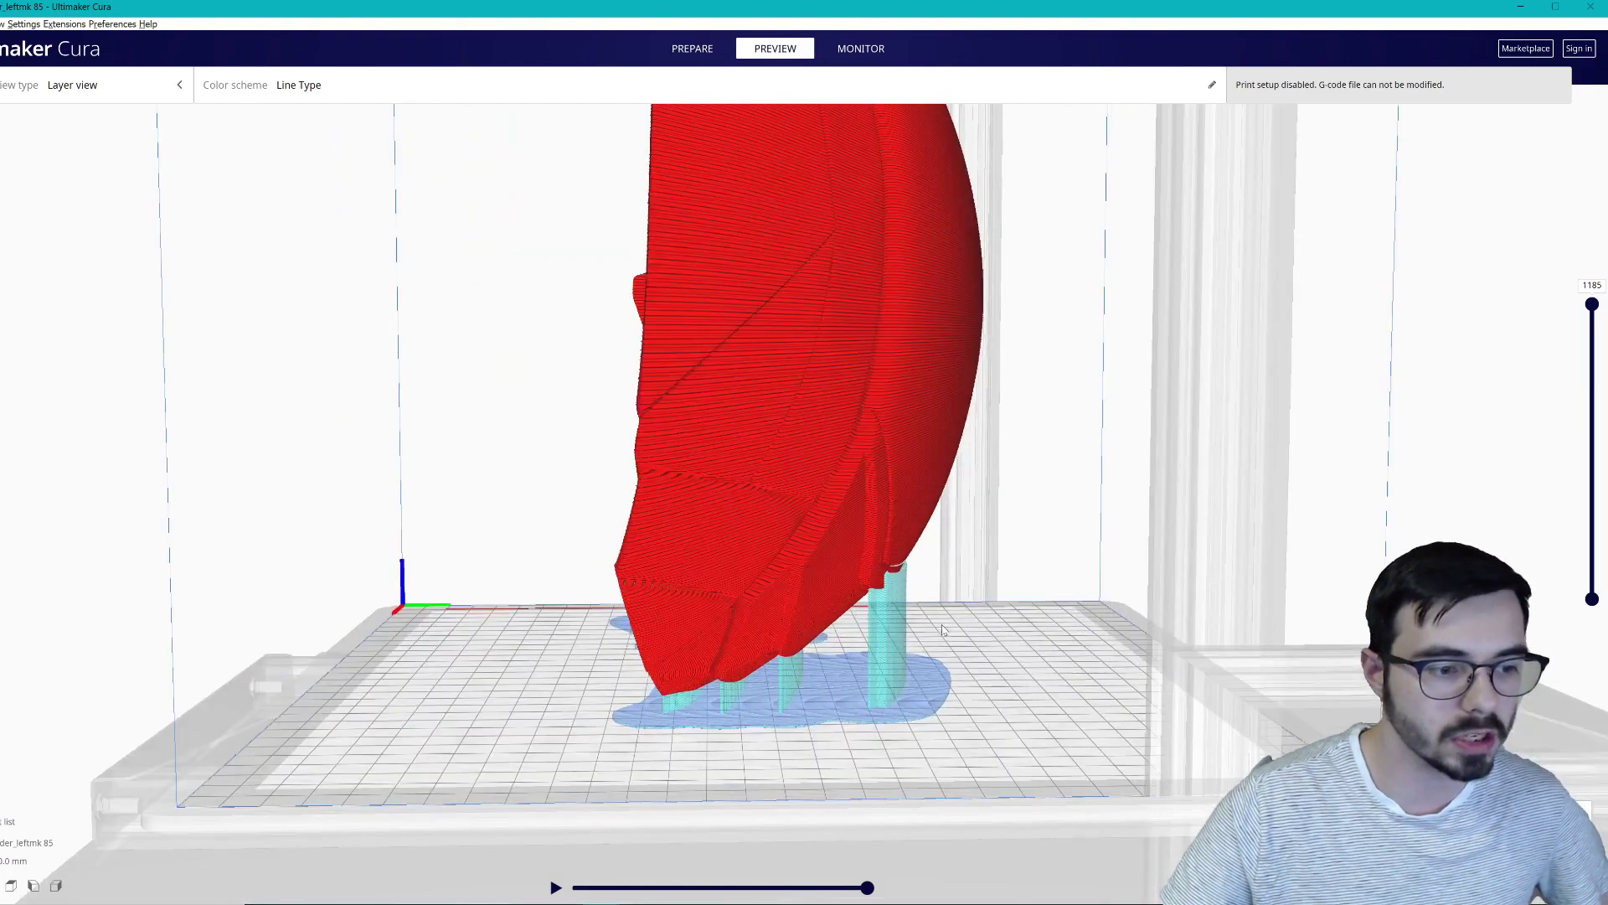
scroll(892, 493, down, 10)
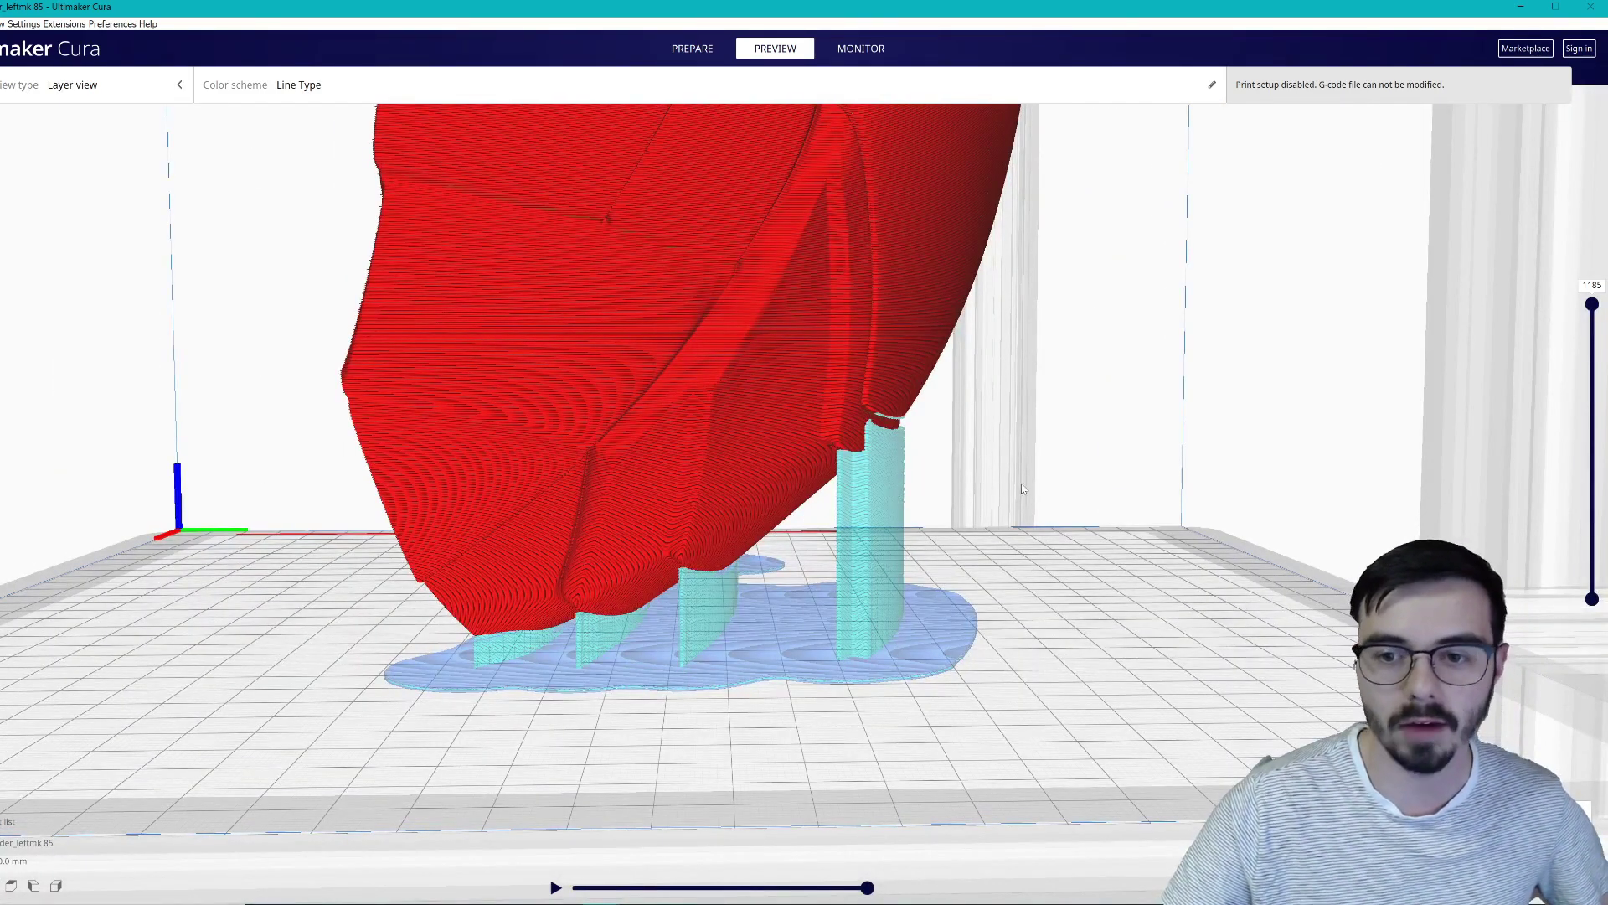
Step: Orbit and zoom to a higher angle over the left shoulder and its support pillars
right_drag(1052, 459, 943, 489)
scroll(943, 490, up, 3)
scroll(905, 433, down, 1)
right_drag(904, 433, 911, 514)
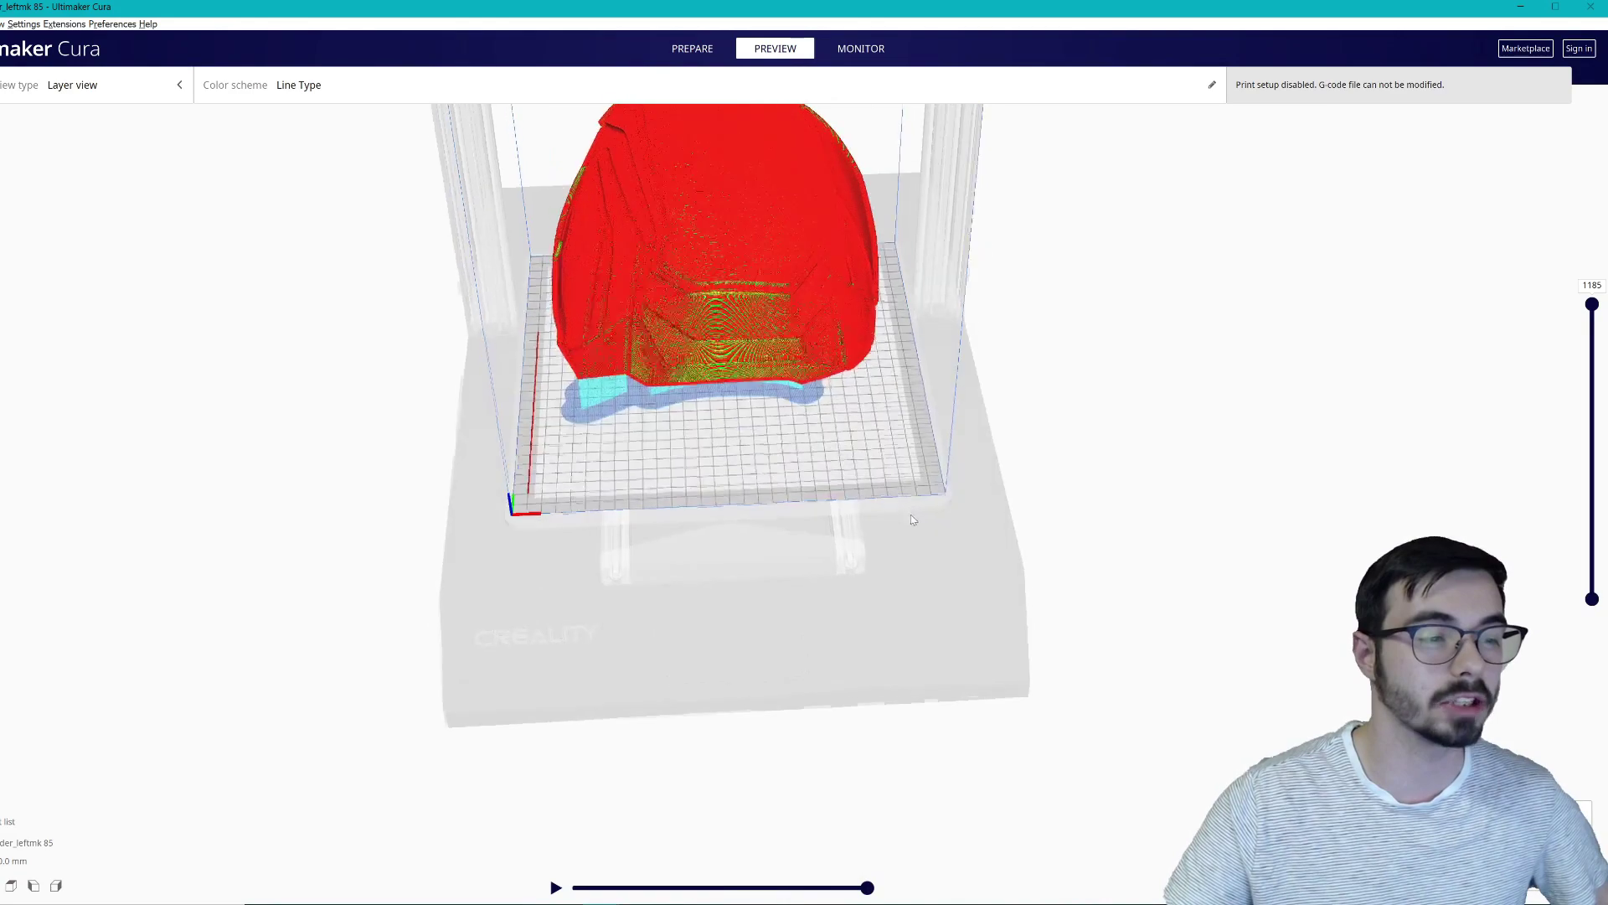
scroll(911, 515, down, 3)
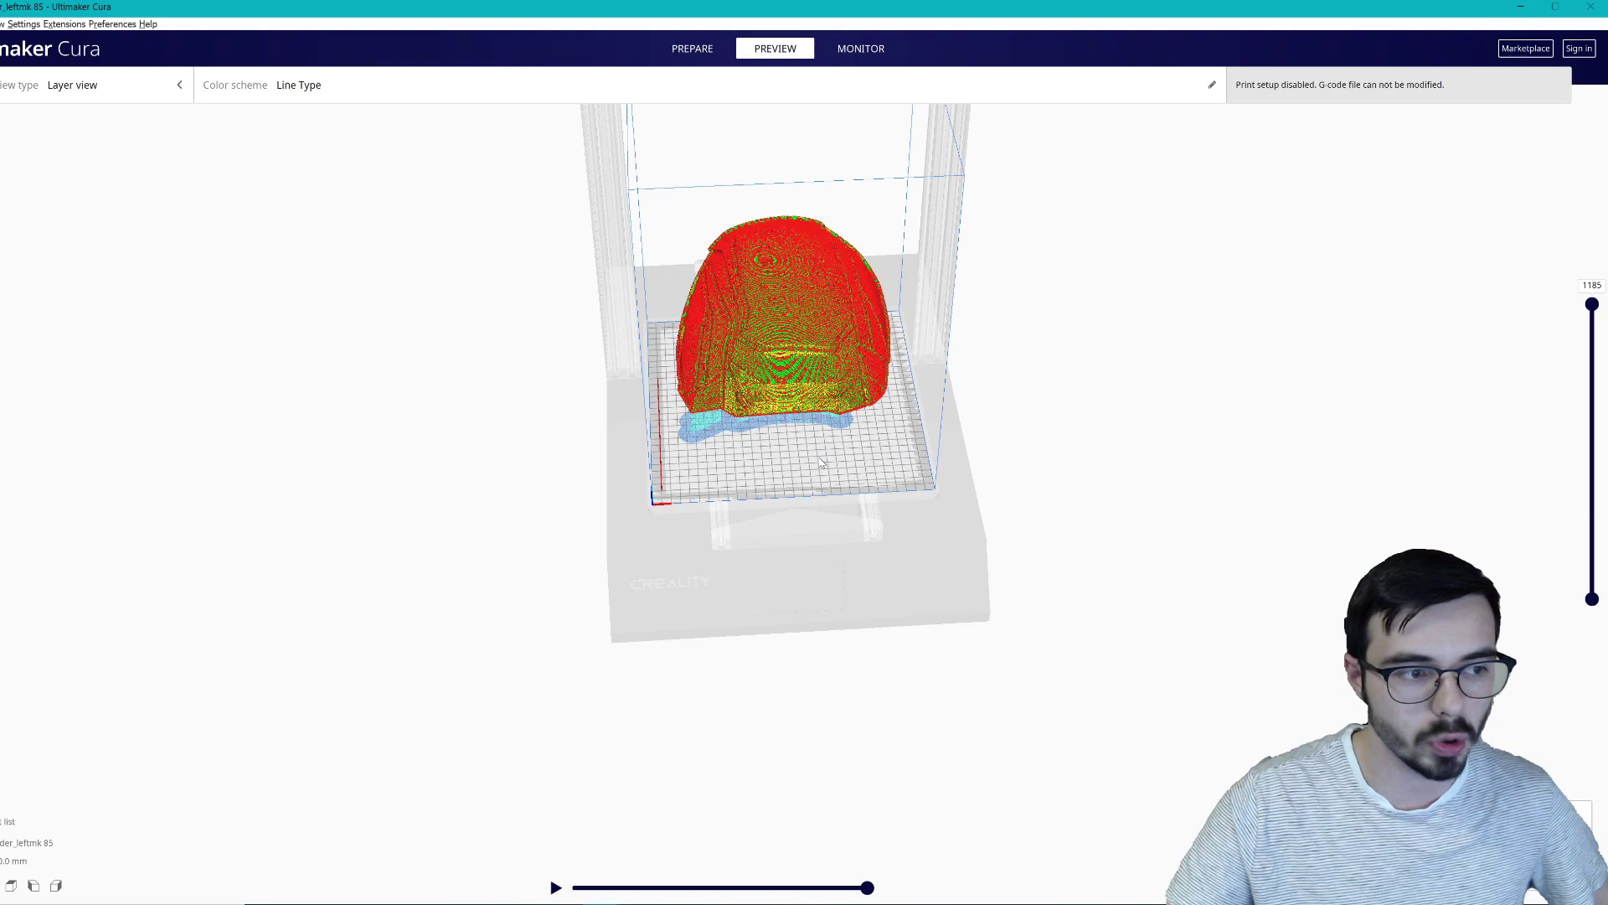
scroll(877, 343, up, 5)
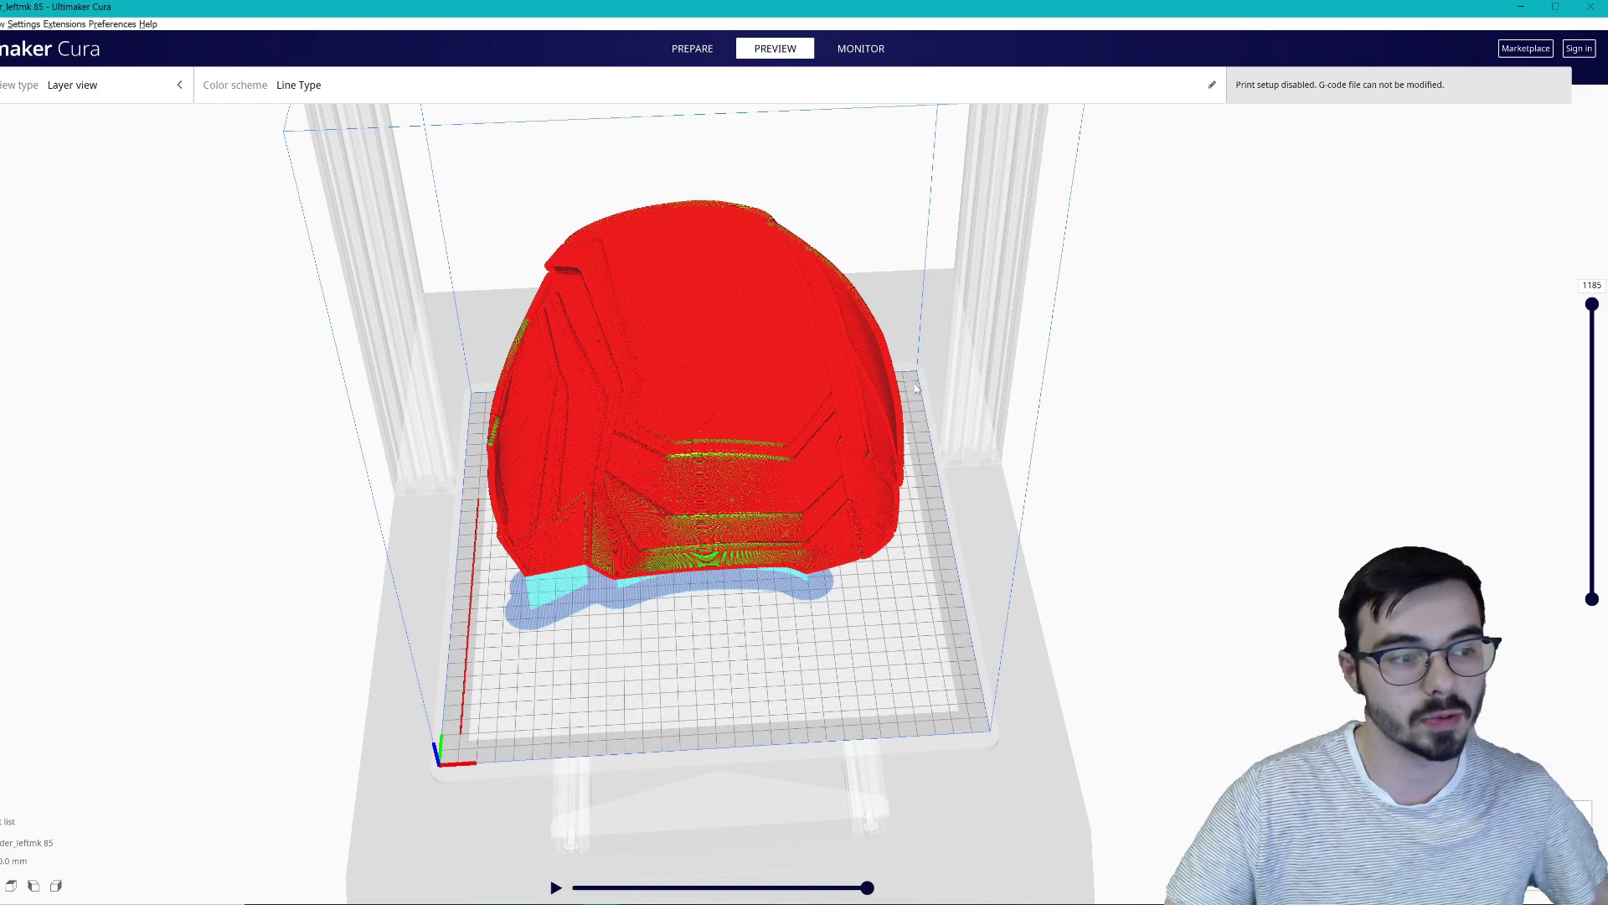
scroll(868, 498, down, 5)
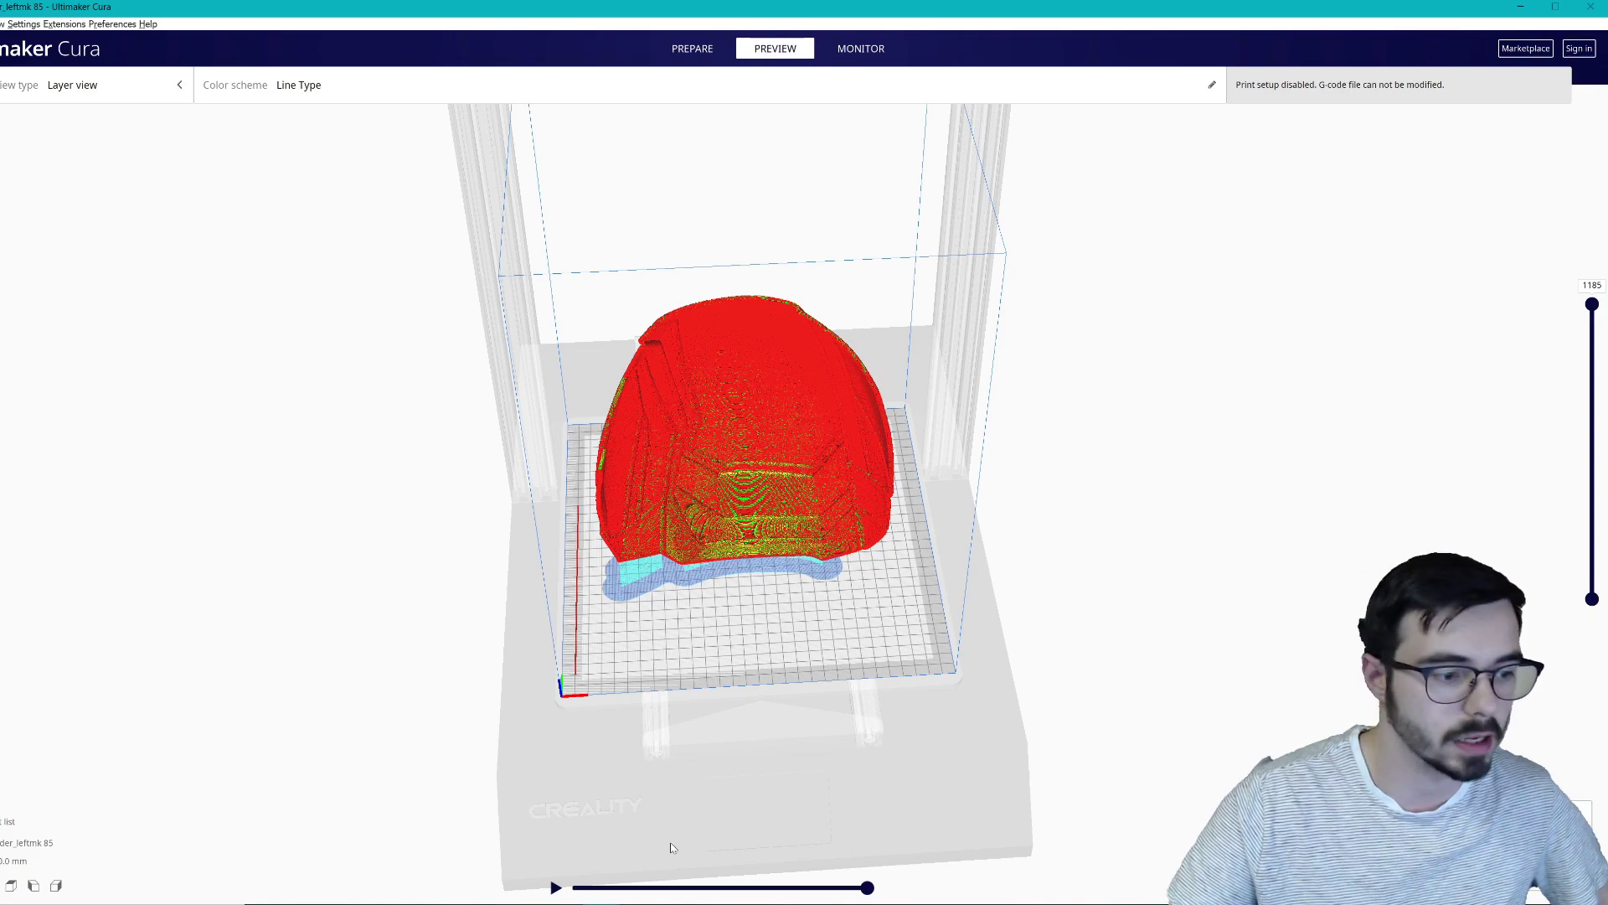
Step: Bring the abs-L-mk-85 window forward and orbit the tilted piece from low and front-side angles
click(600, 903)
click(433, 867)
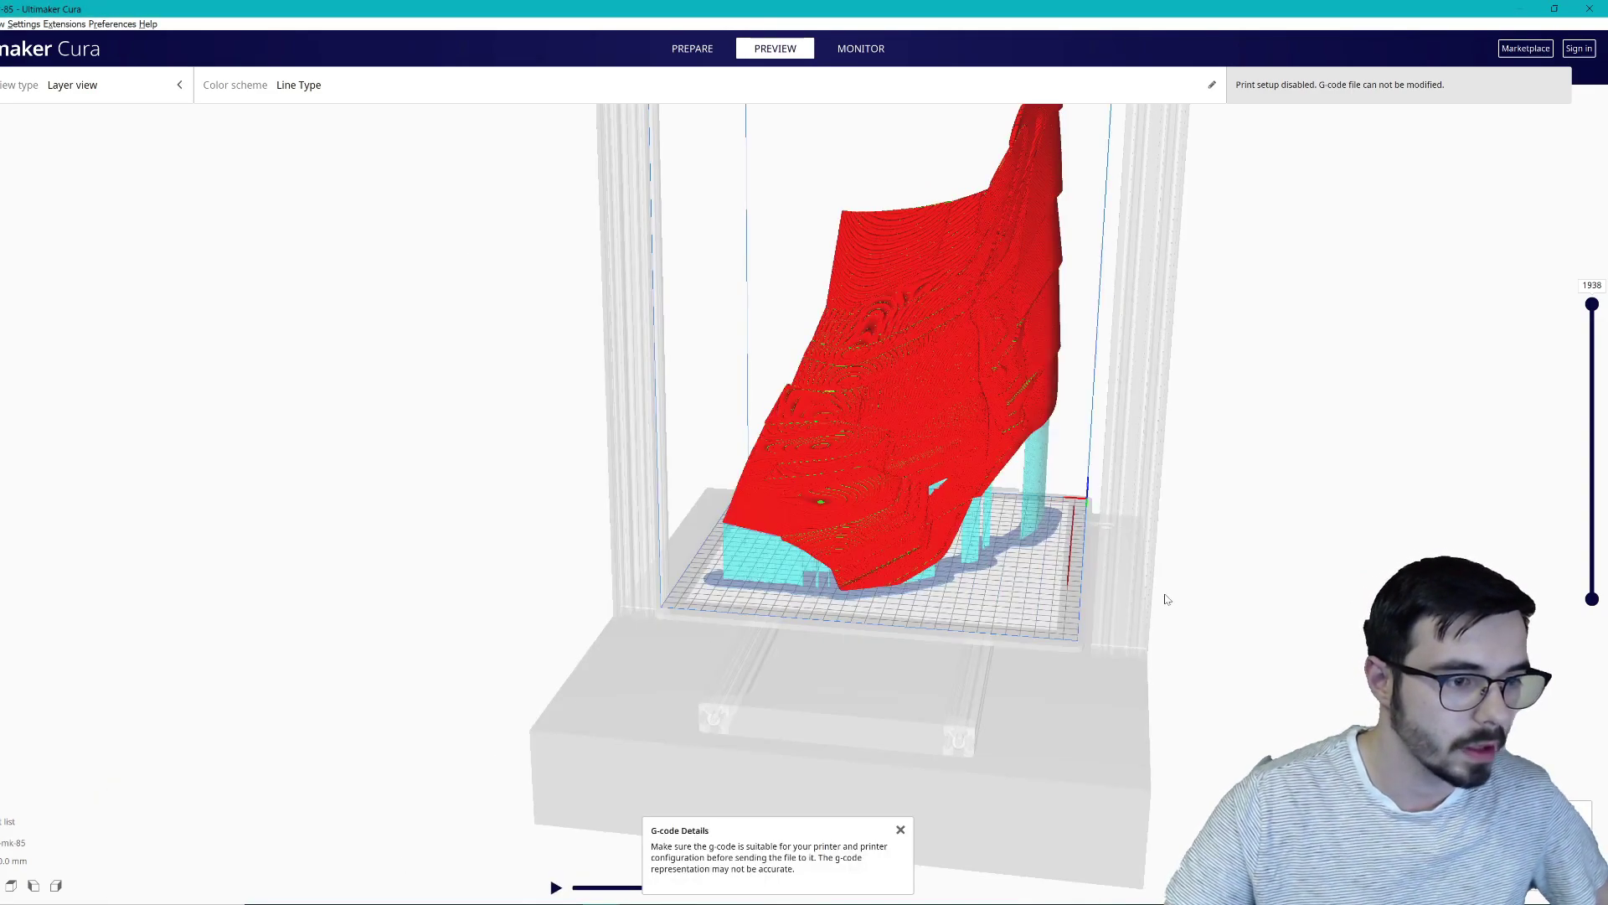
right_drag(1164, 600, 991, 519)
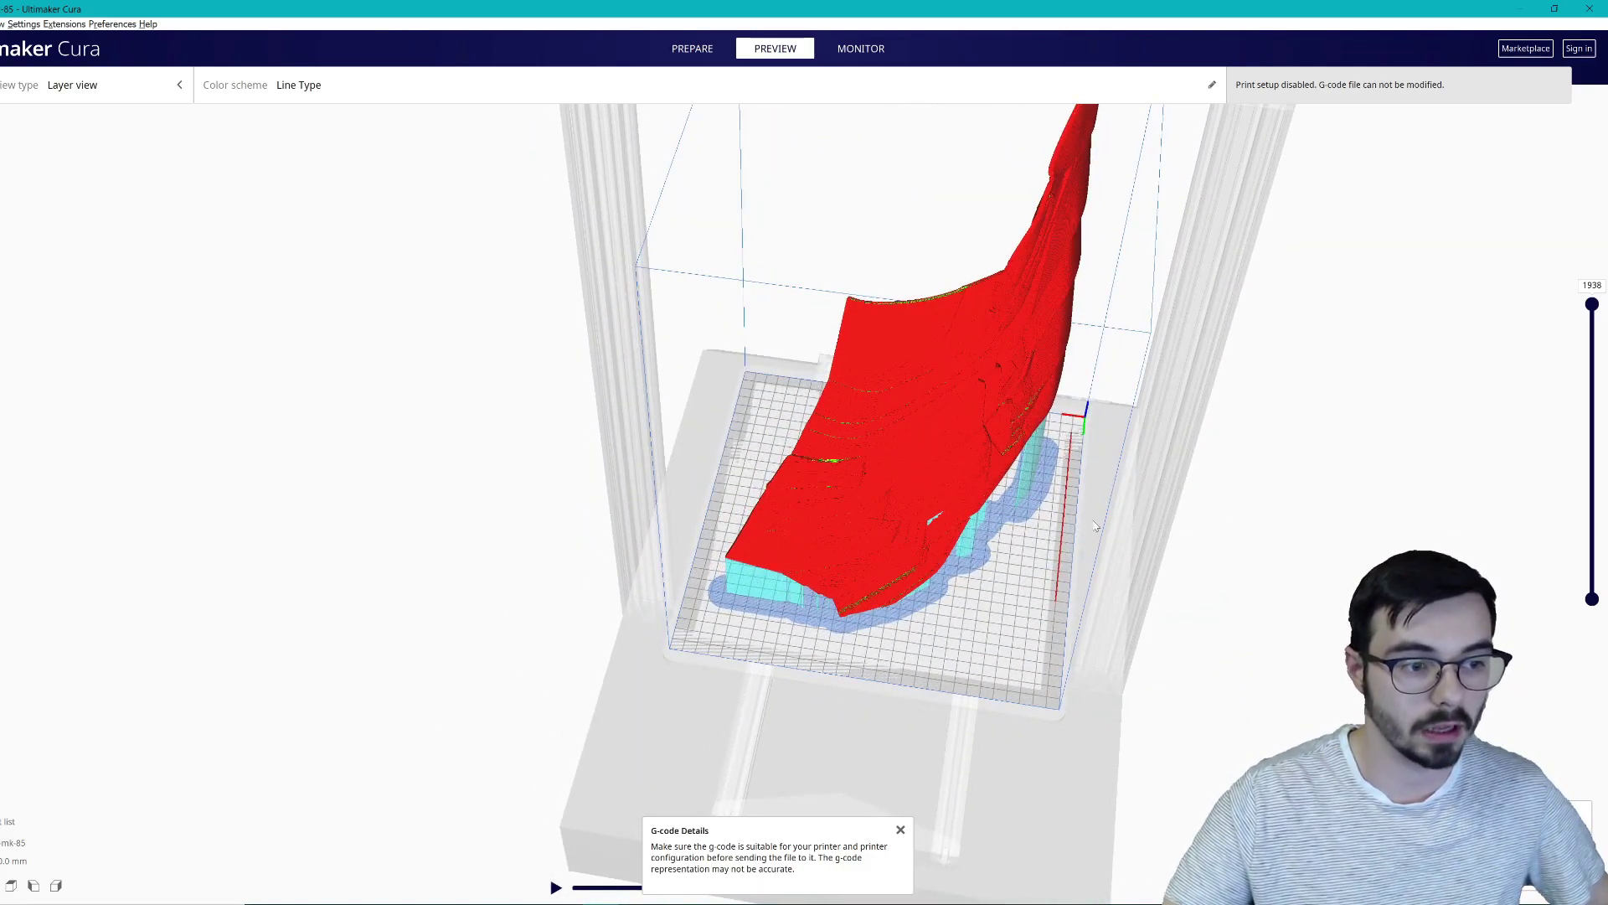
right_drag(1095, 526, 668, 519)
scroll(763, 584, down, 3)
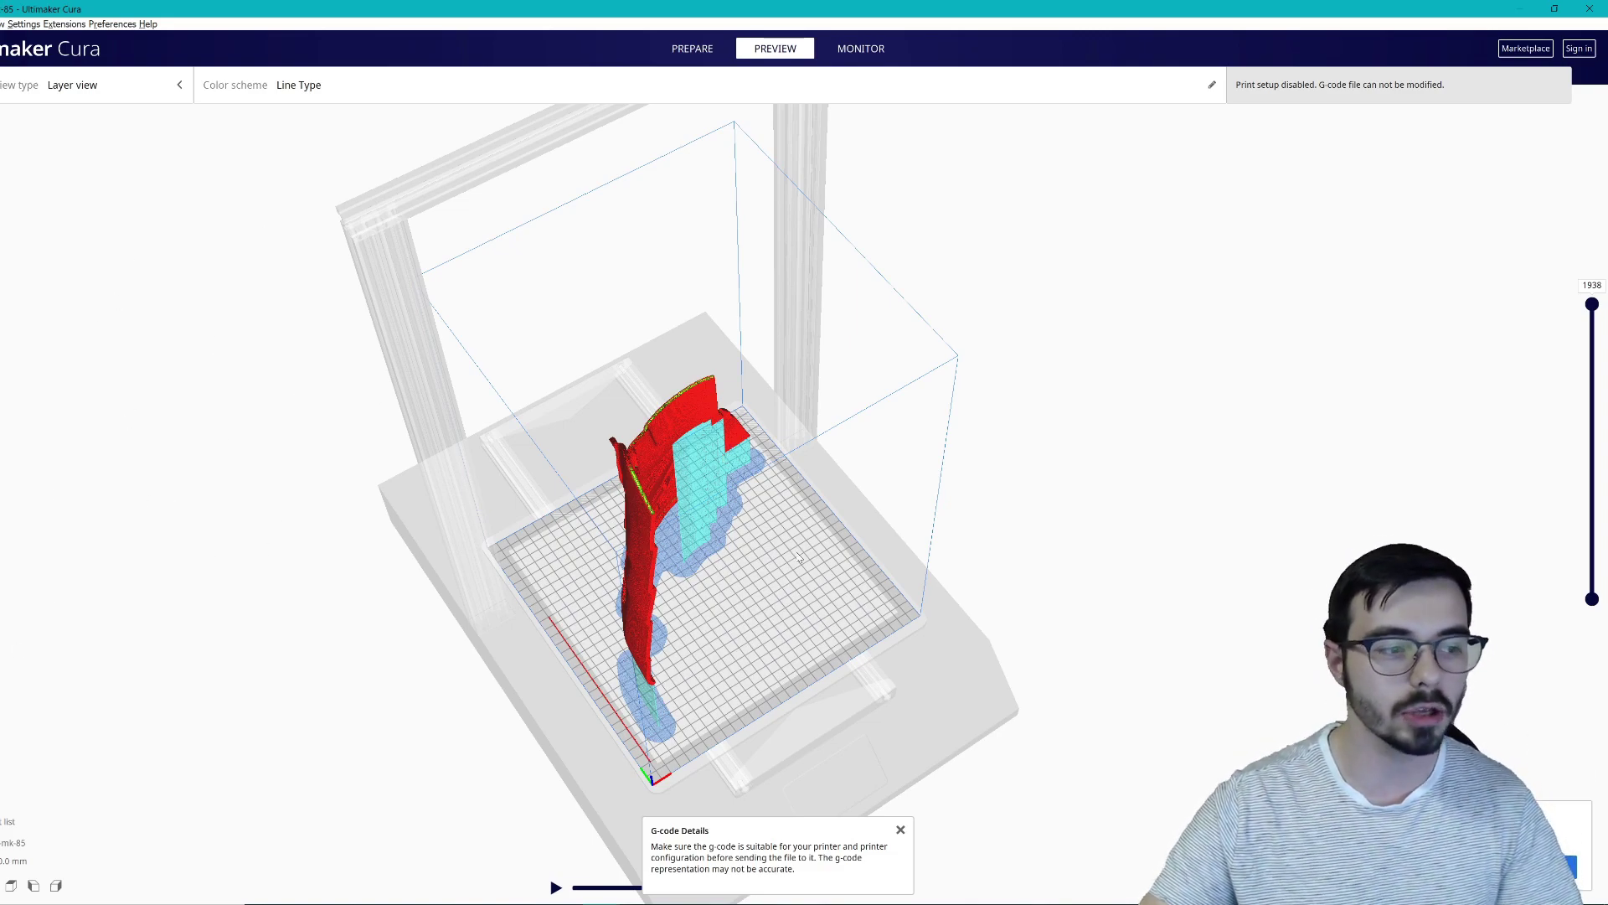
right_drag(801, 557, 737, 479)
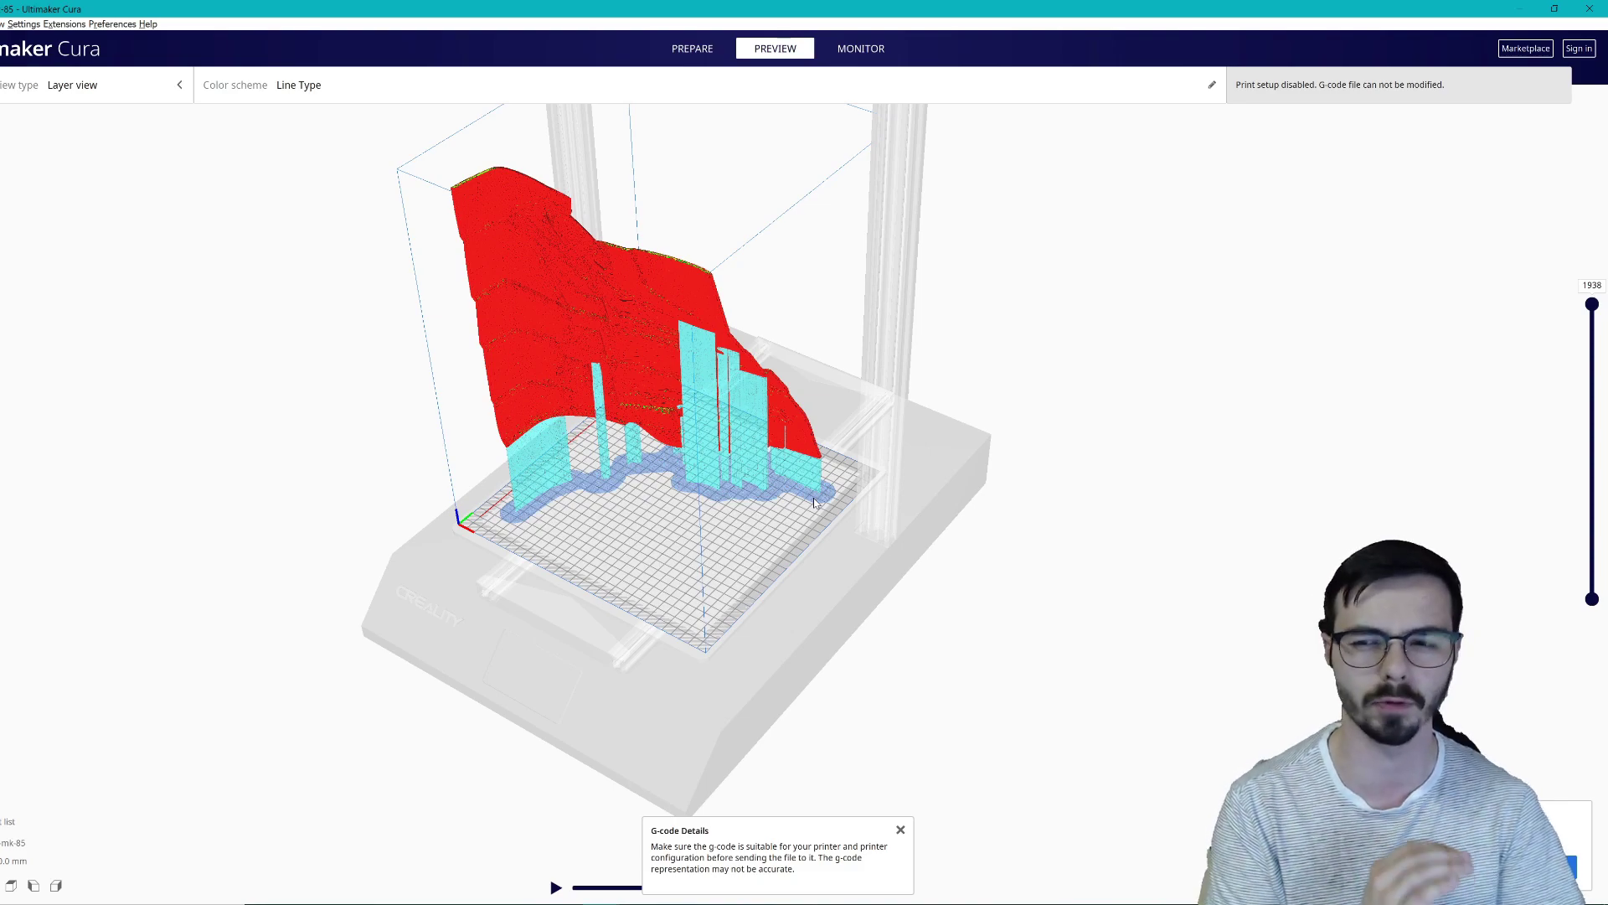
right_drag(739, 469, 1346, 469)
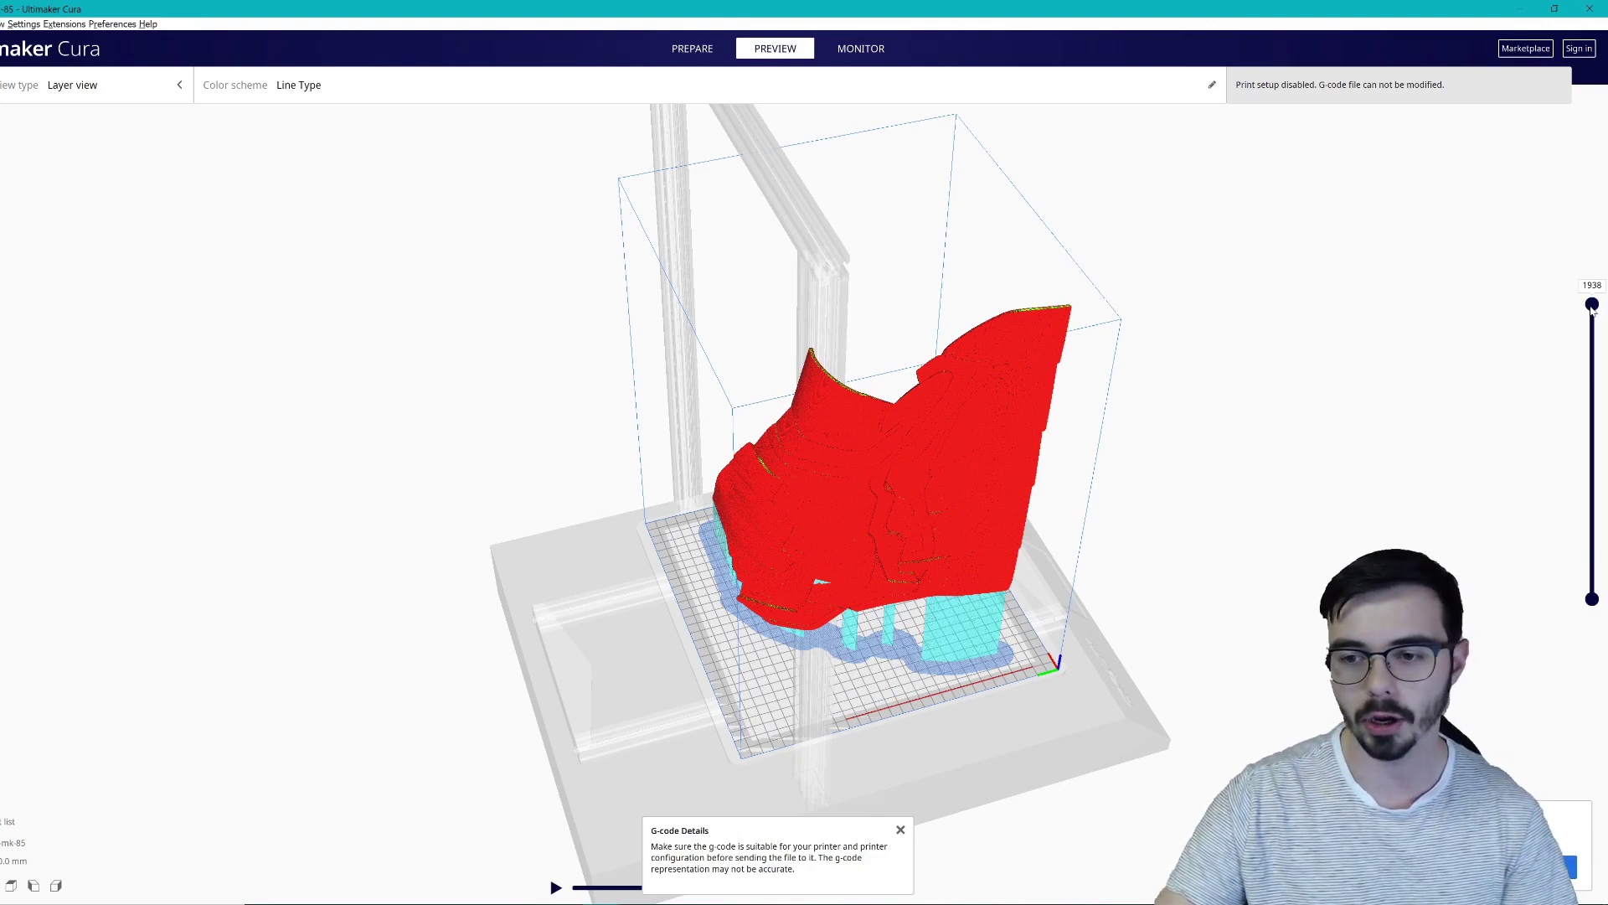
drag(1592, 308, 1557, 475)
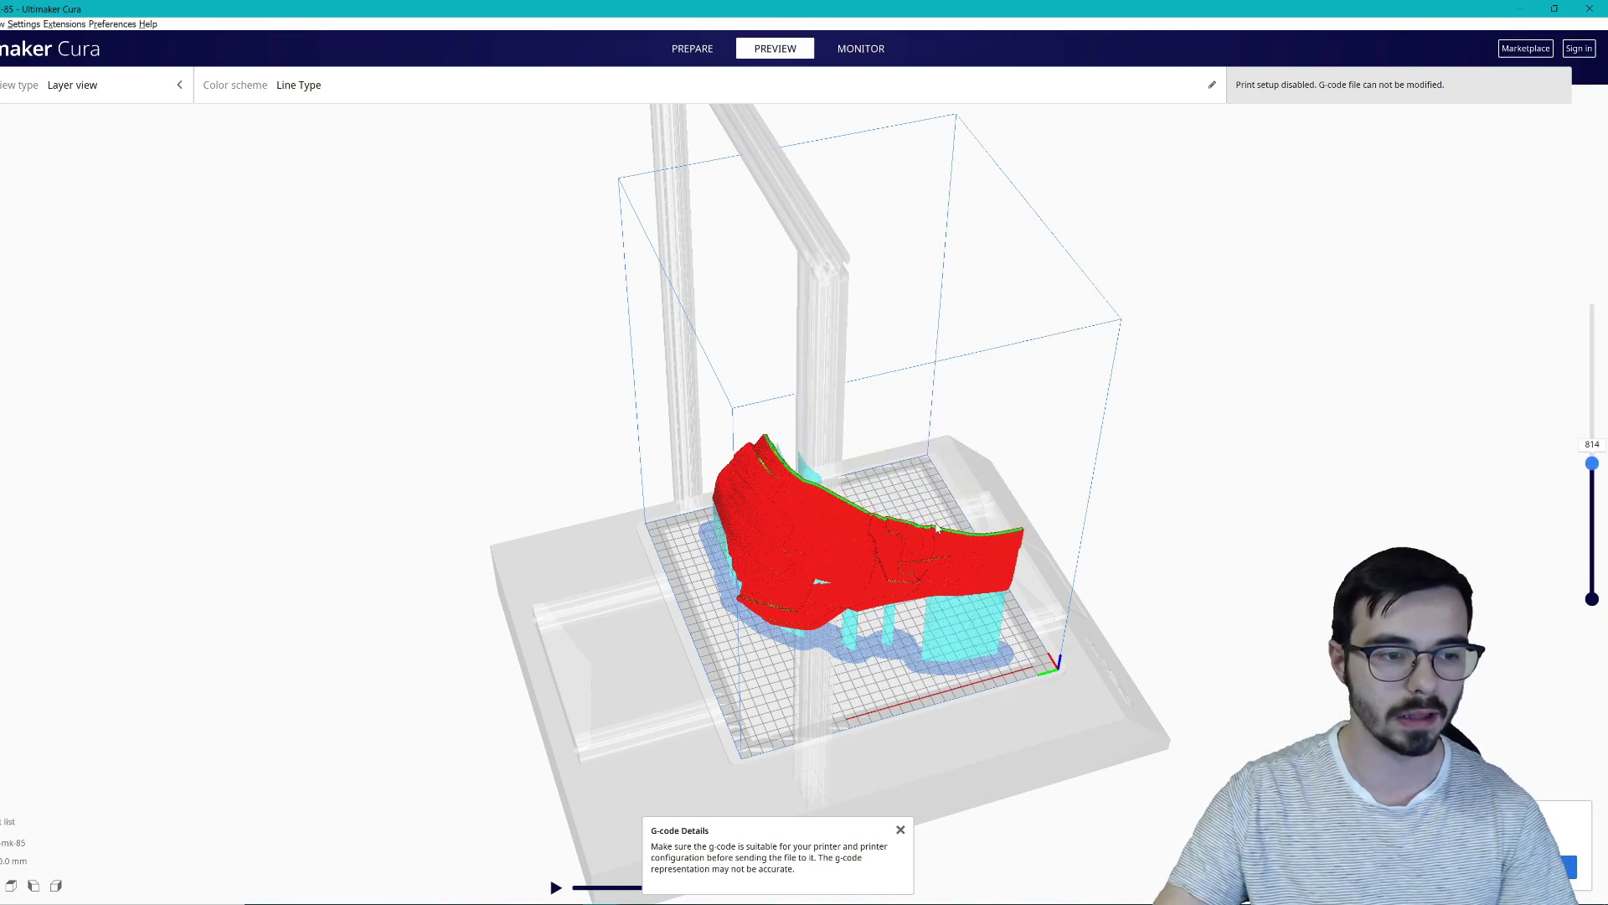
drag(1592, 463, 1591, 304)
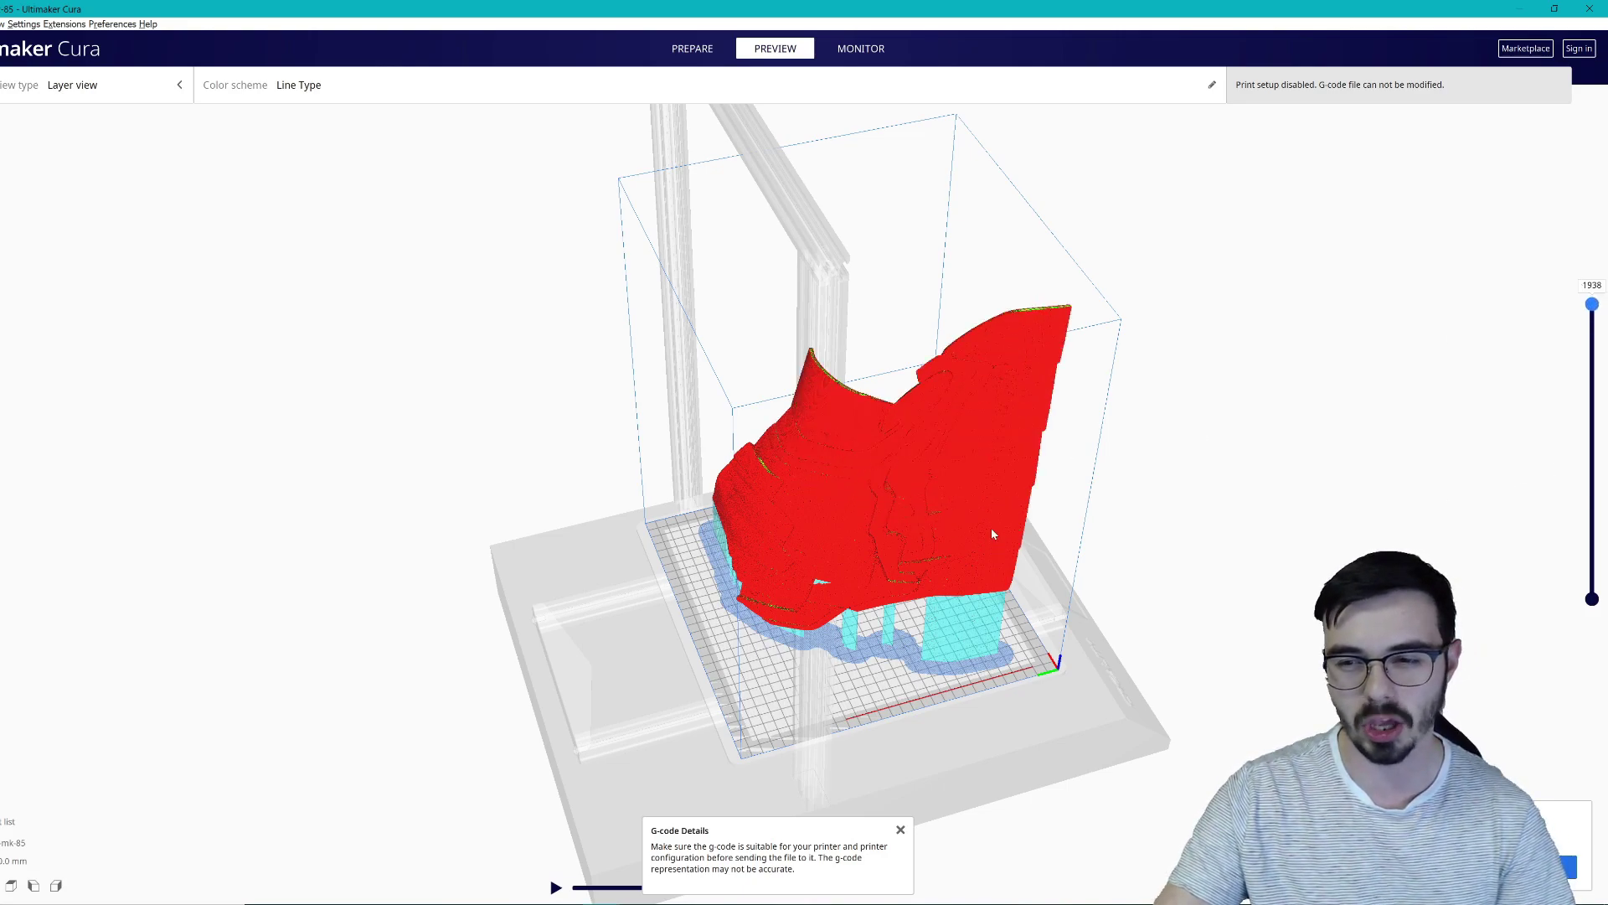
right_drag(1171, 459, 1032, 549)
scroll(891, 546, up, 5)
scroll(891, 545, down, 2)
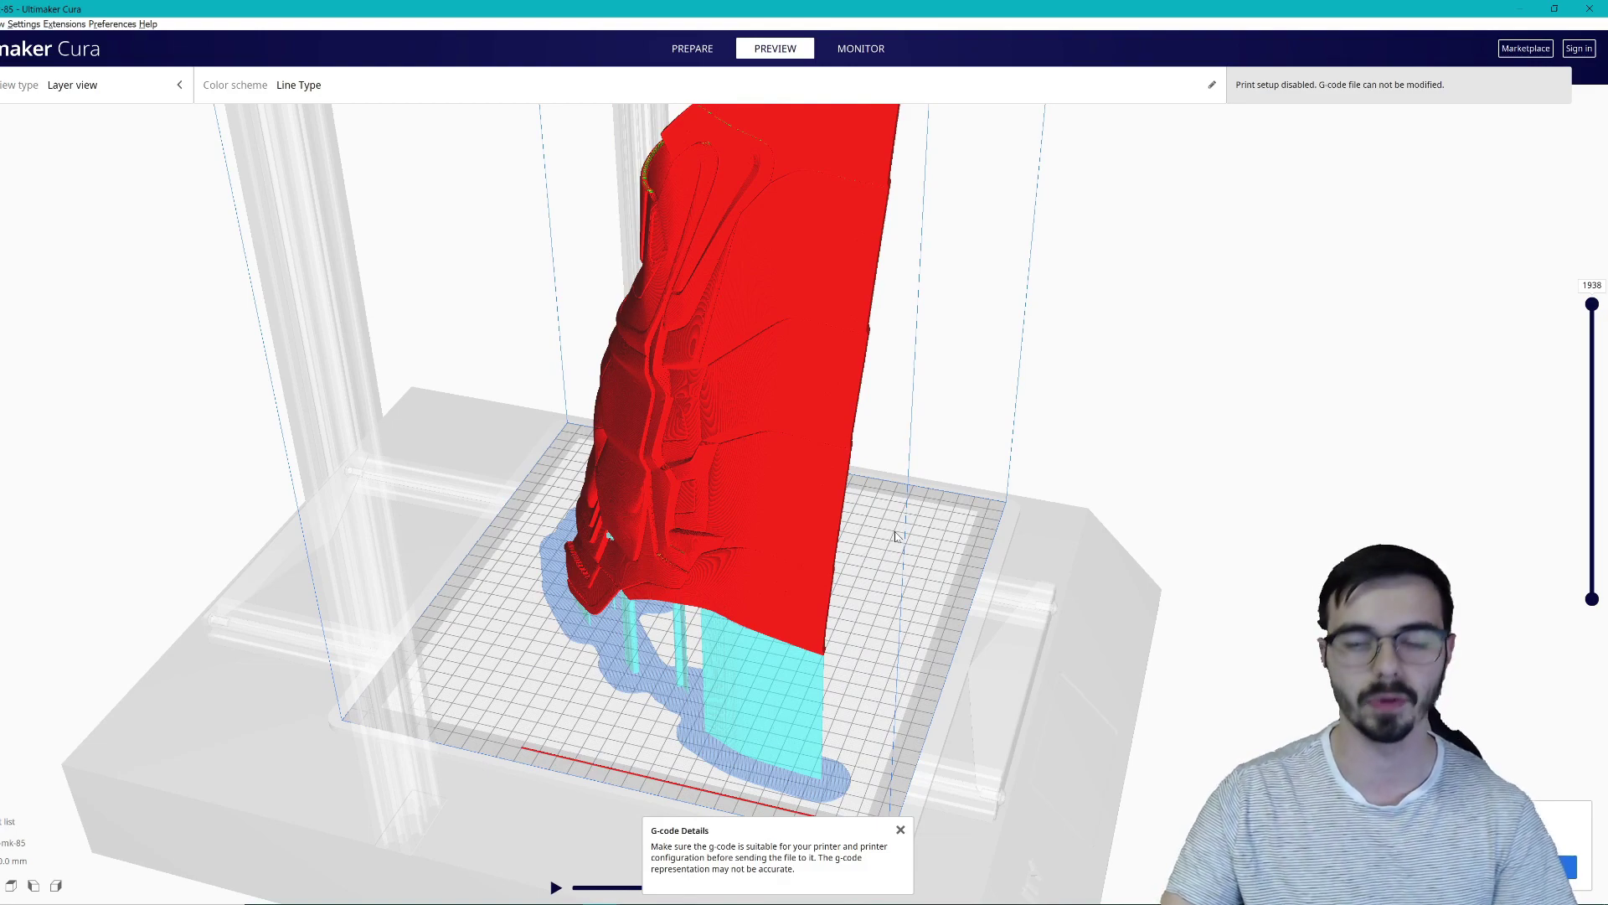
scroll(900, 536, down, 3)
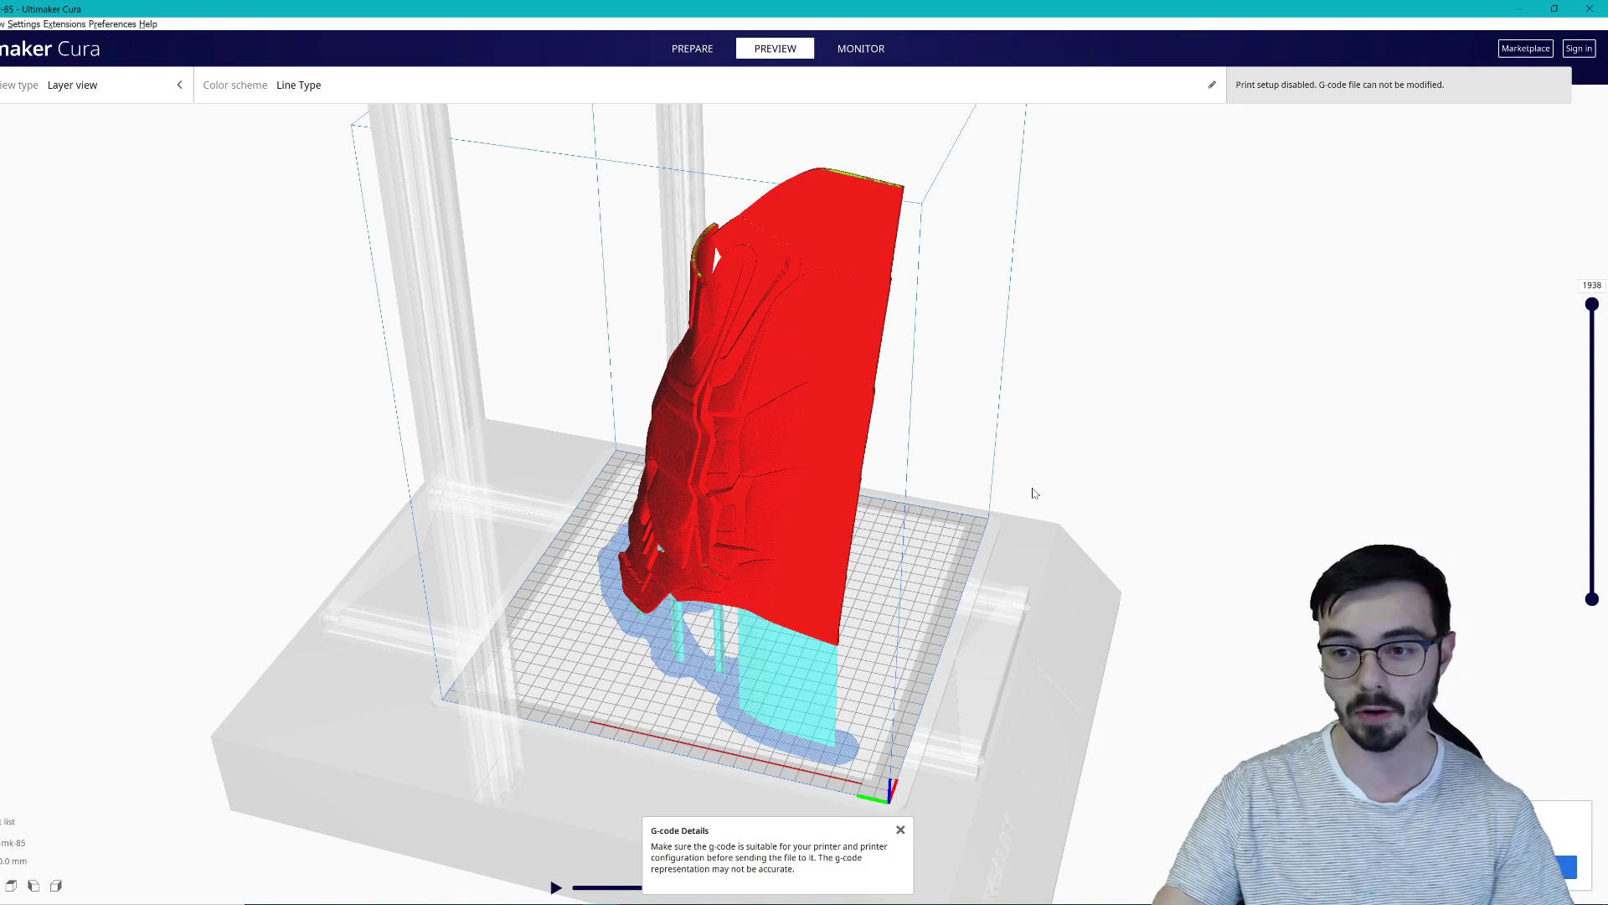
right_drag(1073, 463, 1167, 442)
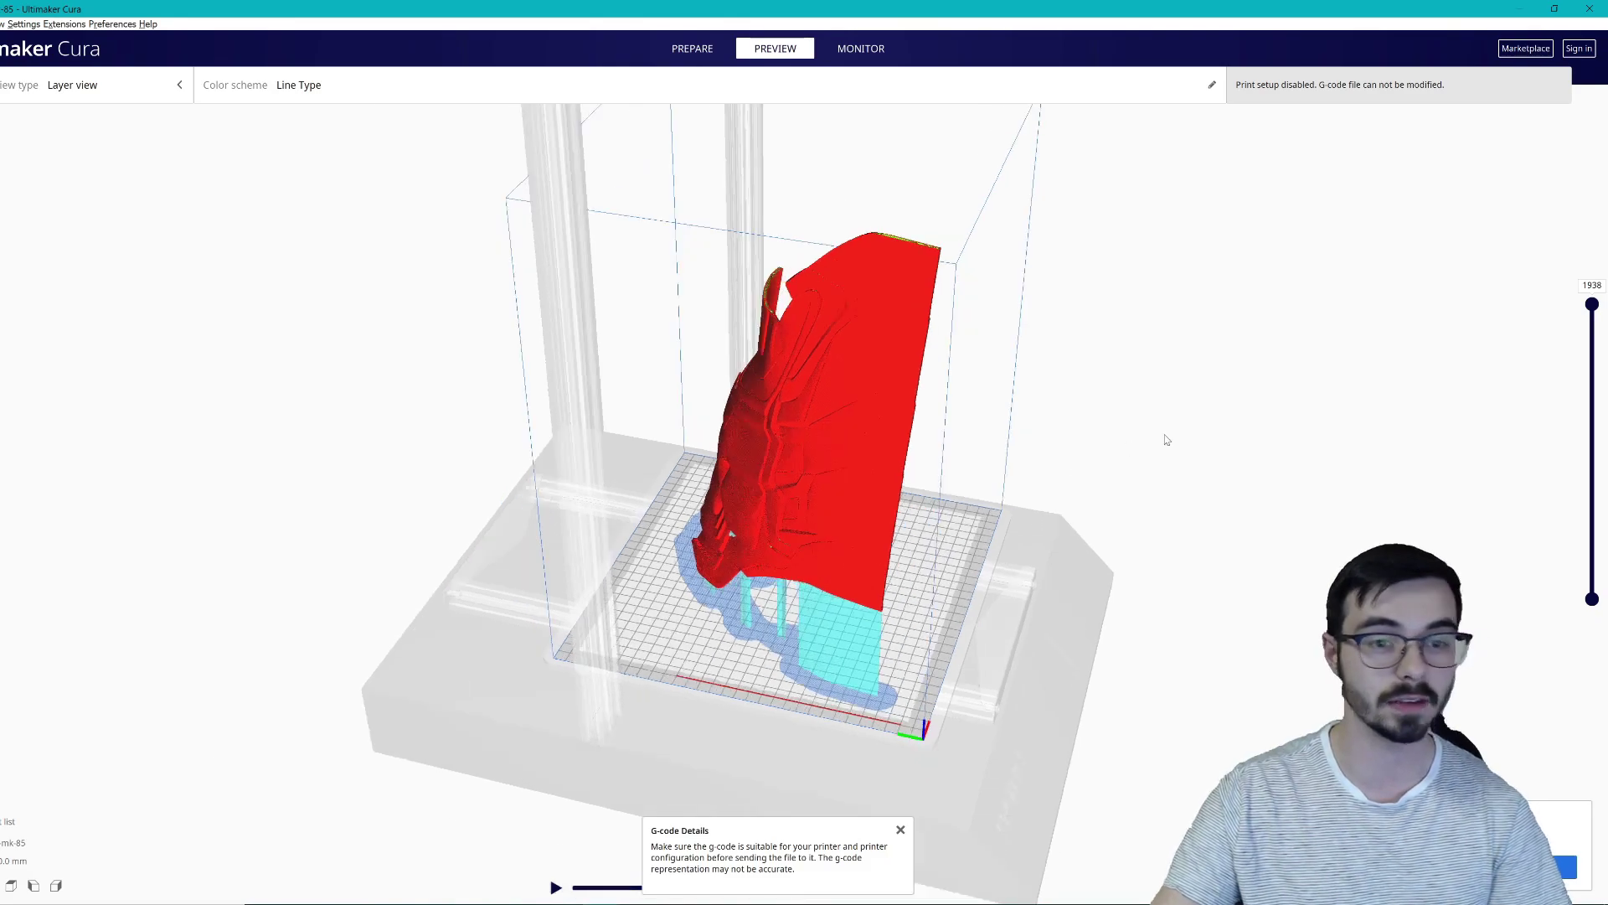